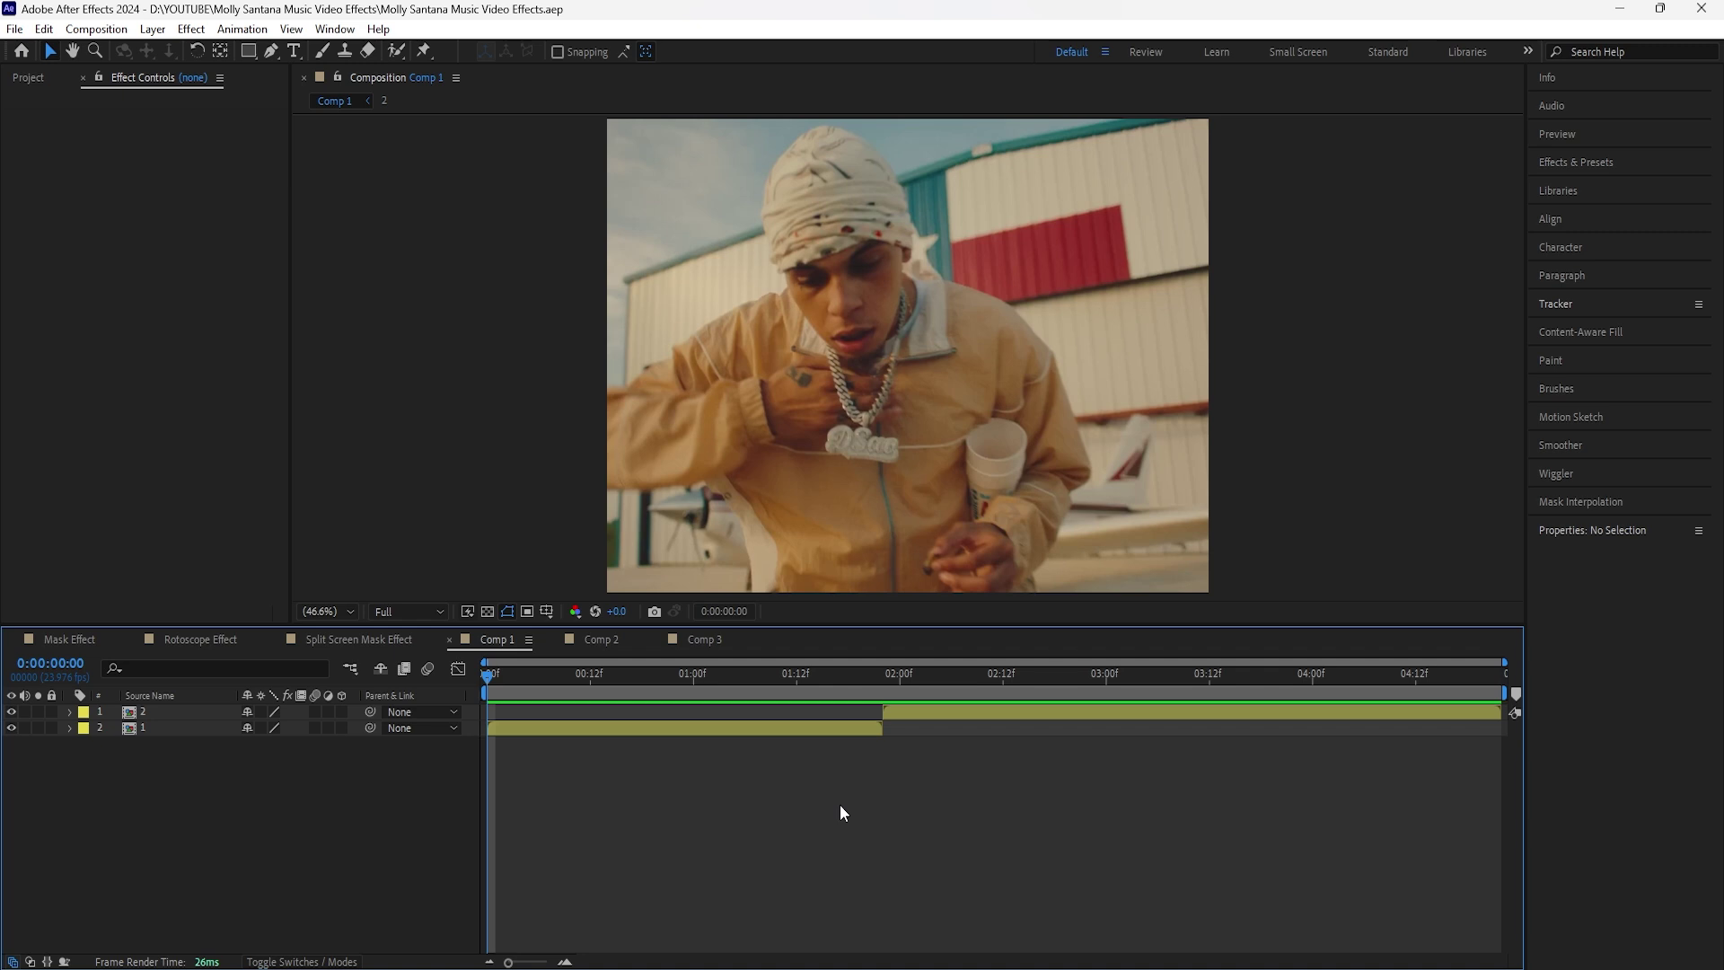
Duplicate the lower clip and stagger the clips to start at frames 8 and 16.
{"action": "left_click_drag", "start_coordinate": [489, 675], "coordinate": [474, 854]}
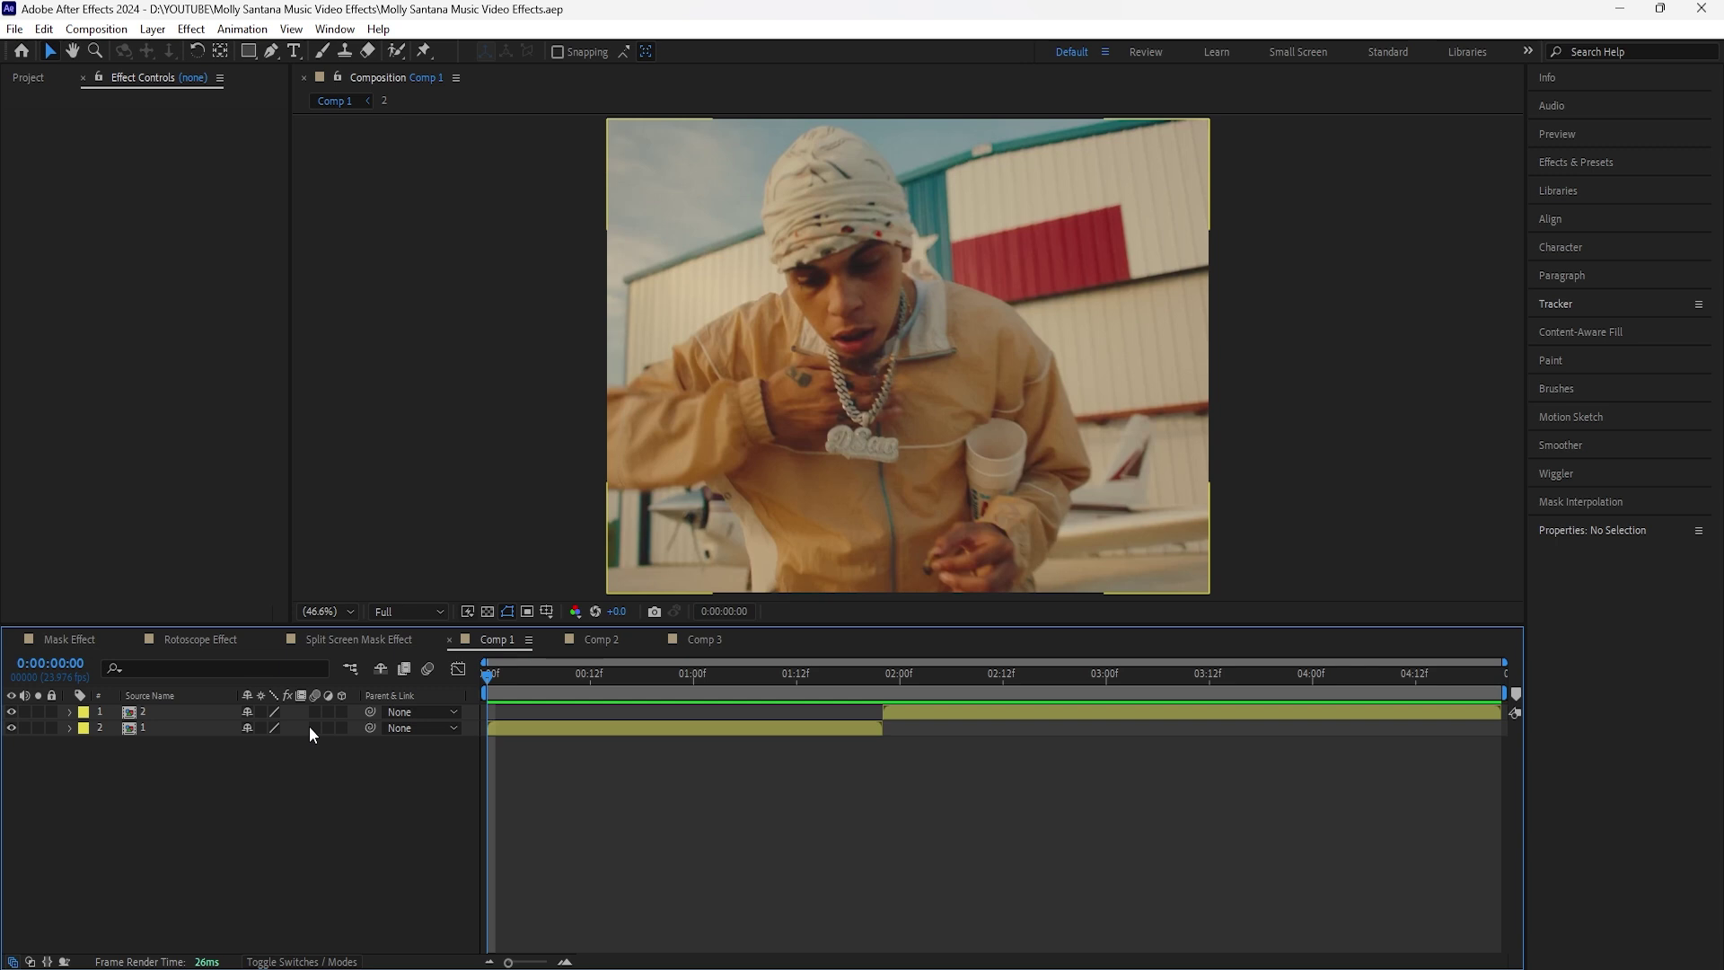
{"action": "left_click", "coordinate": [138, 728]}
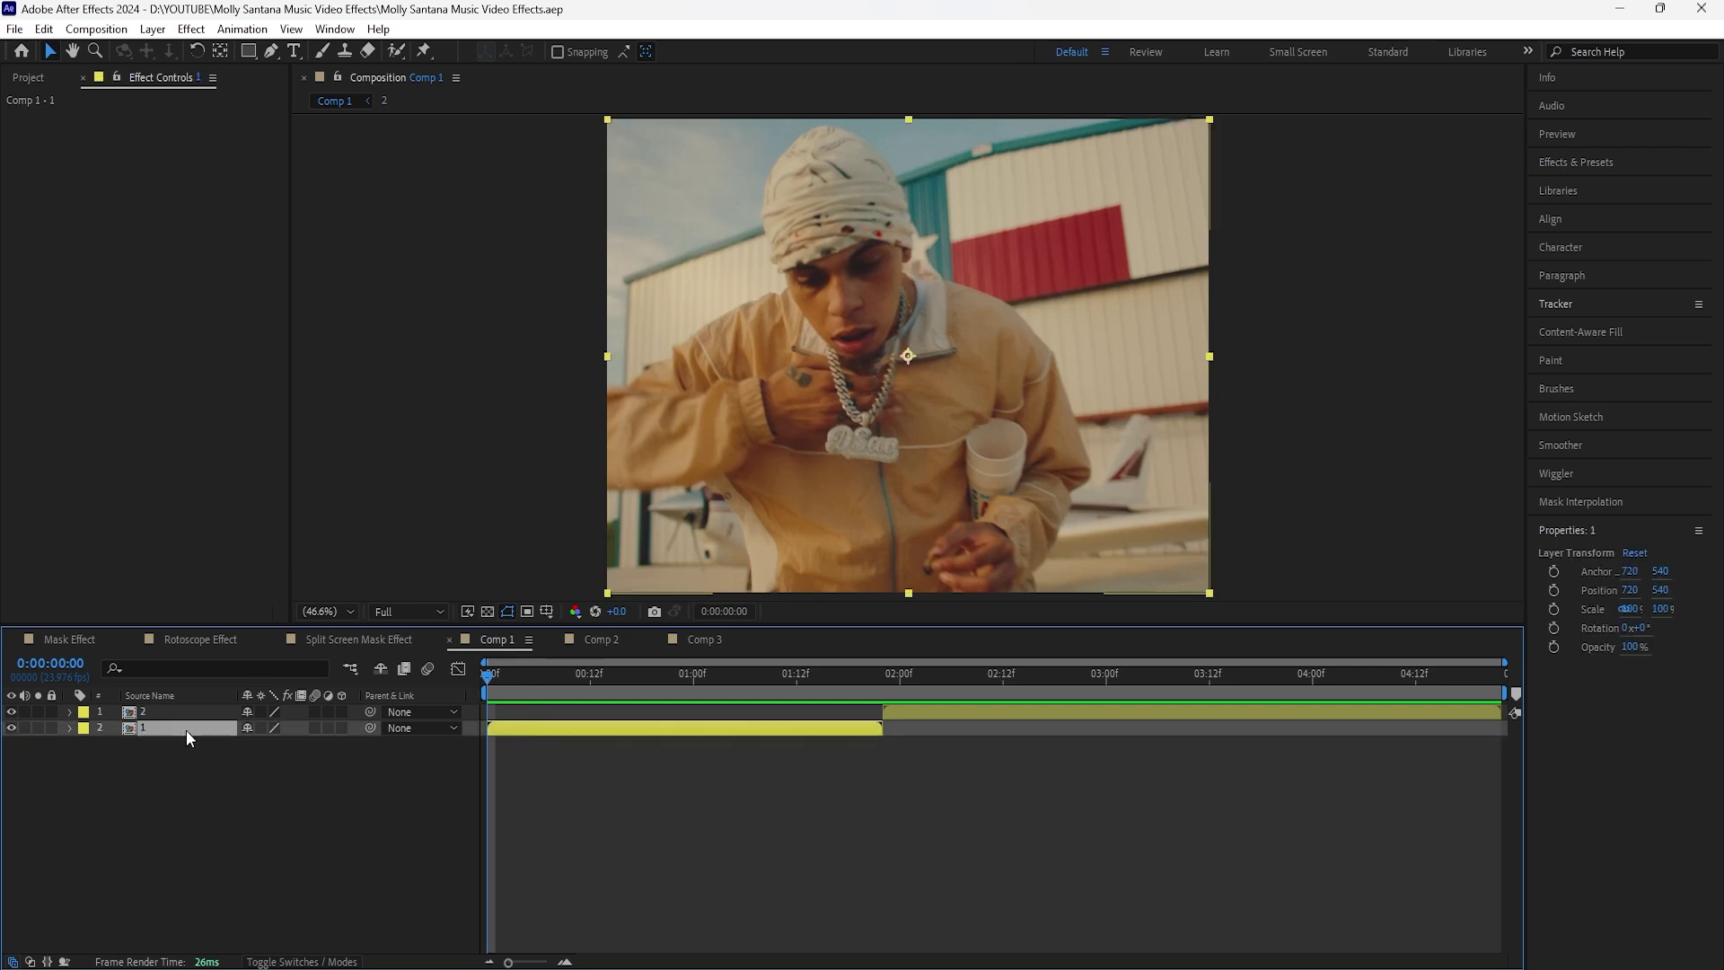
{"action": "key", "text": "ctrl+d"}
{"action": "left_click_drag", "start_coordinate": [483, 674], "coordinate": [559, 687]}
{"action": "key", "text": "["}
{"action": "left_click_drag", "start_coordinate": [900, 710], "coordinate": [657, 711]}
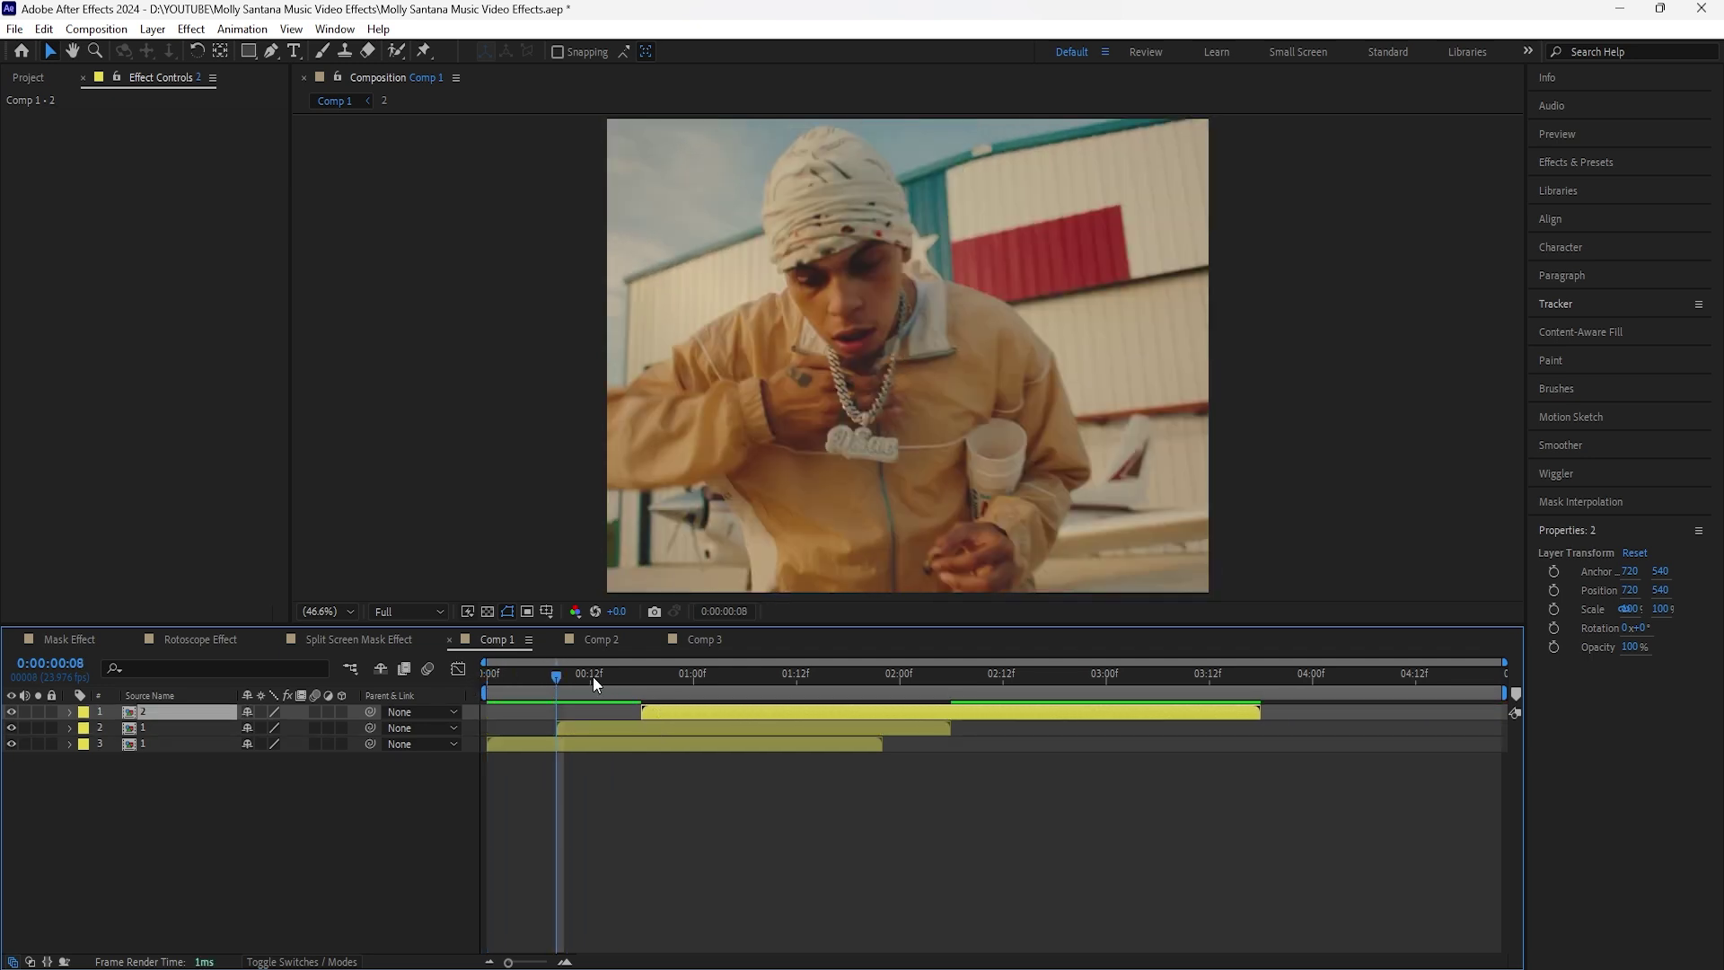
{"action": "left_click_drag", "start_coordinate": [566, 676], "coordinate": [556, 759]}
{"action": "key", "text": "["}
Select the duplicated clip, pick the Rectangle tool and show a grid over the comp.
{"action": "left_click", "coordinate": [574, 727]}
{"action": "left_click", "coordinate": [247, 50]}
{"action": "left_click", "coordinate": [546, 611]}
{"action": "left_click", "coordinate": [592, 677]}
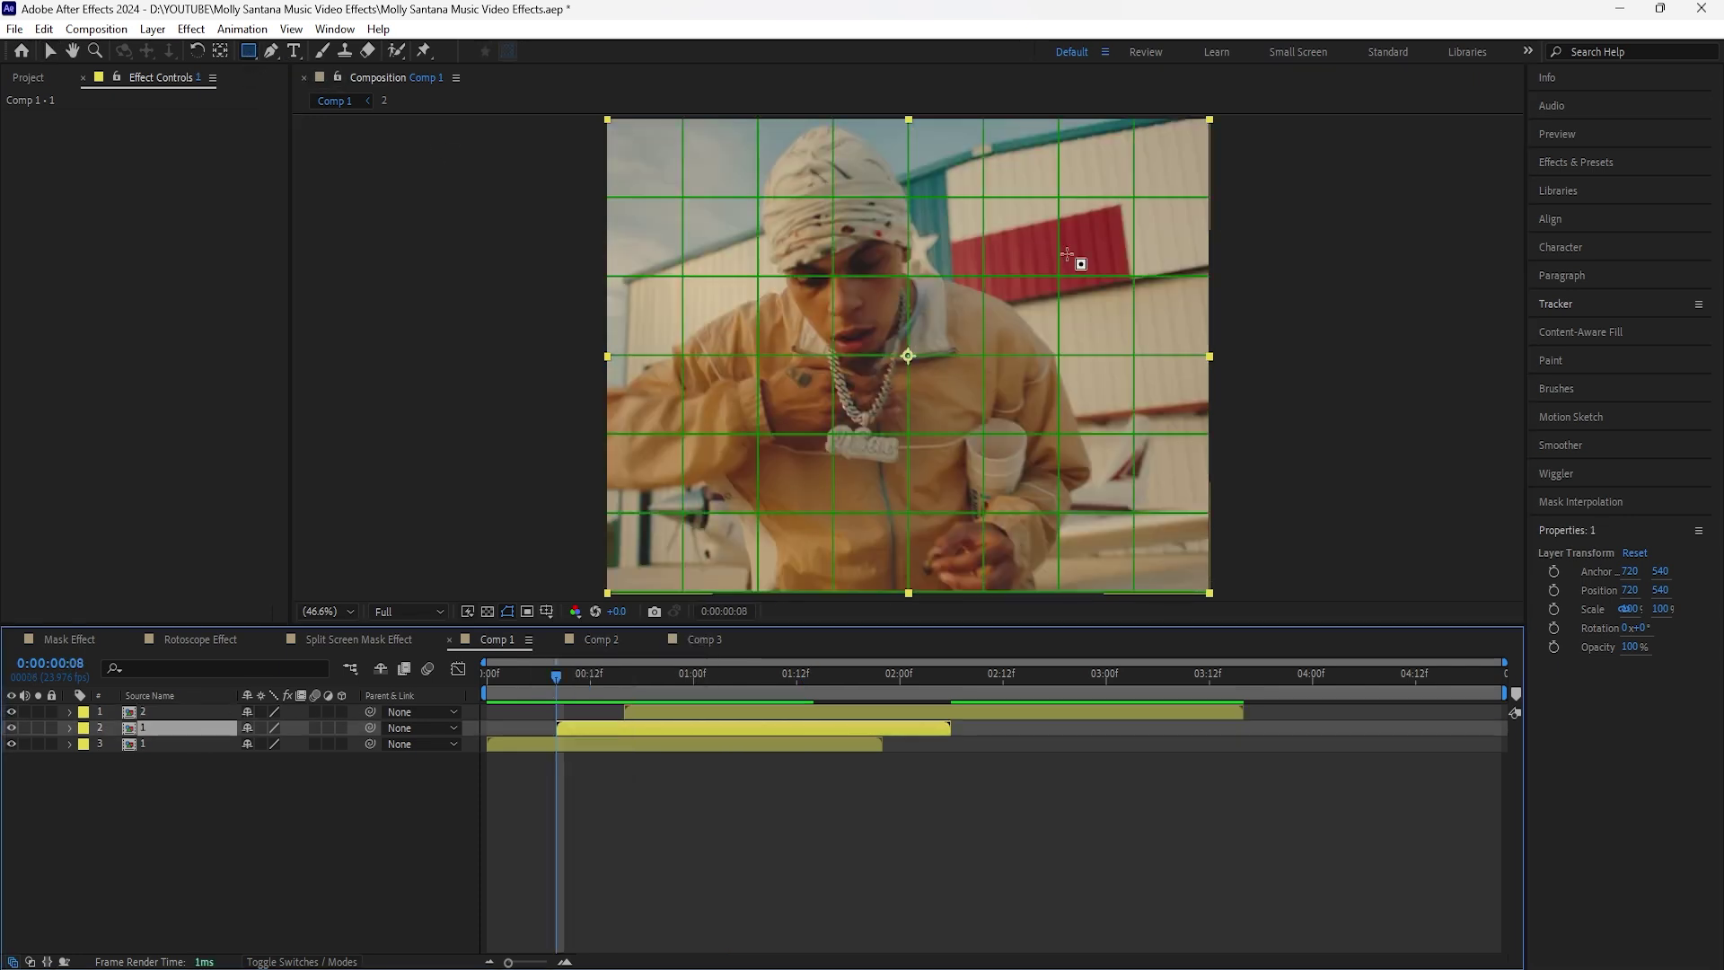
Draw a narrow rectangle mask along the right edge, solo the clip and keyframe Mask Path.
{"action": "key", "text": "comma"}
{"action": "key", "text": "comma"}
{"action": "mouse_move", "coordinate": [1004, 203]}
{"action": "left_mouse_down"}
{"action": "mouse_move", "coordinate": [1062, 438]}
{"action": "mouse_move", "coordinate": [1103, 516]}
{"action": "left_mouse_up"}
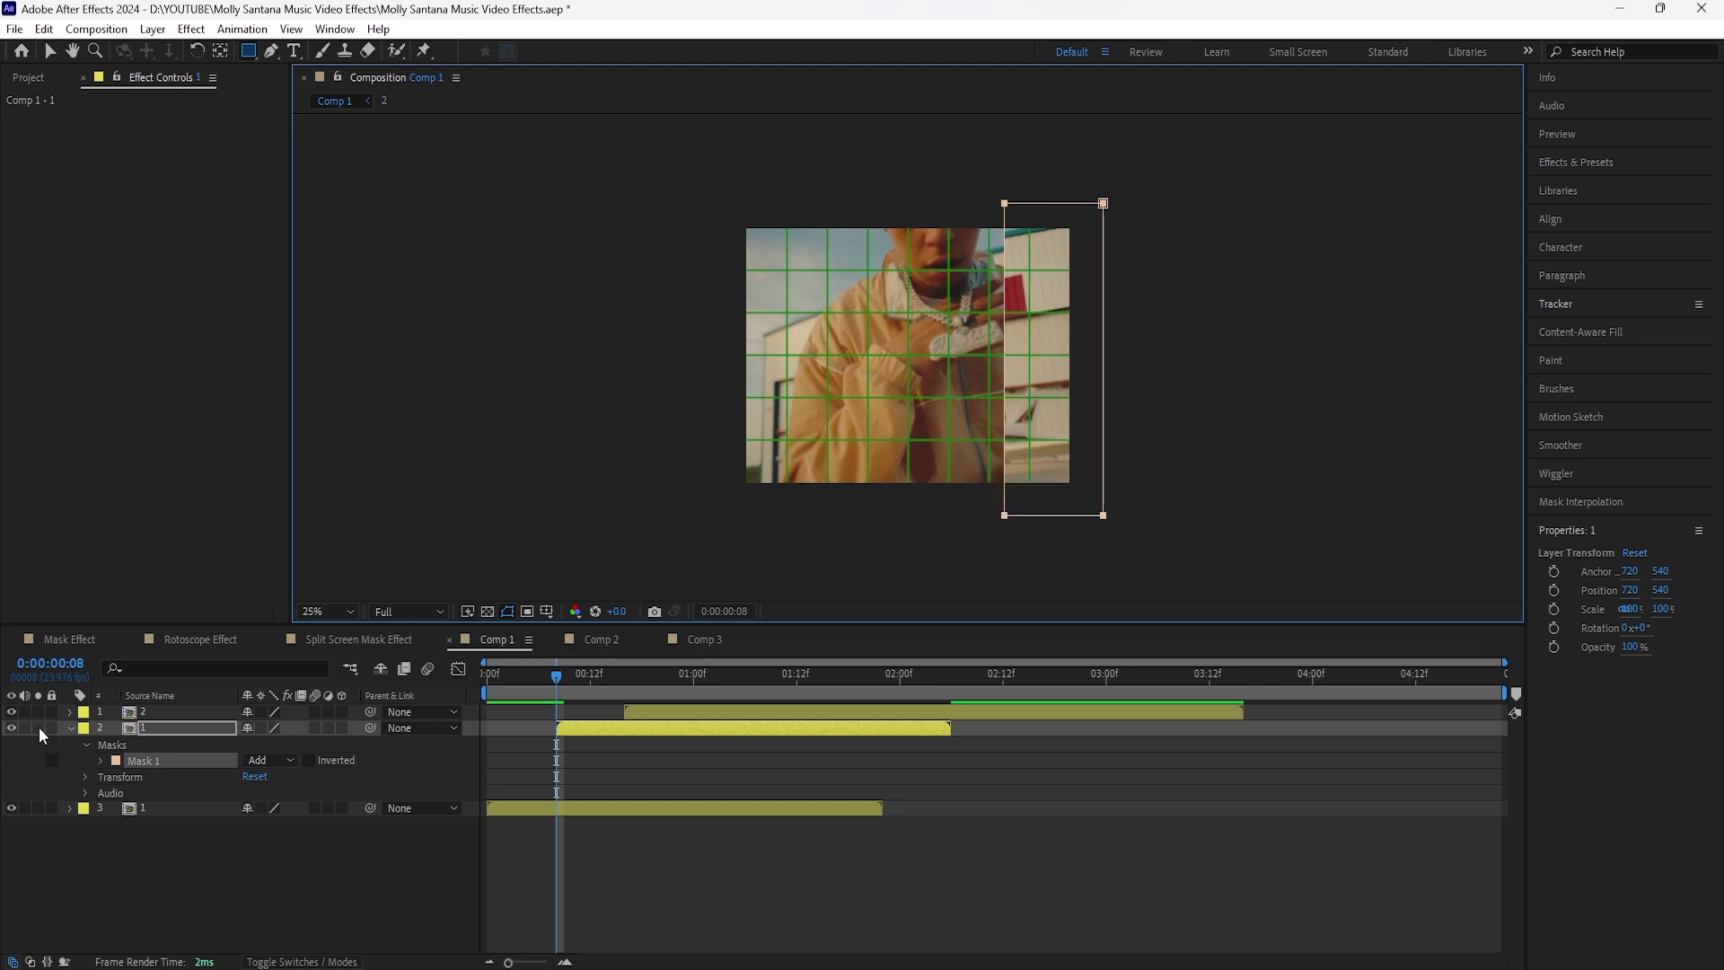
{"action": "left_click", "coordinate": [38, 727]}
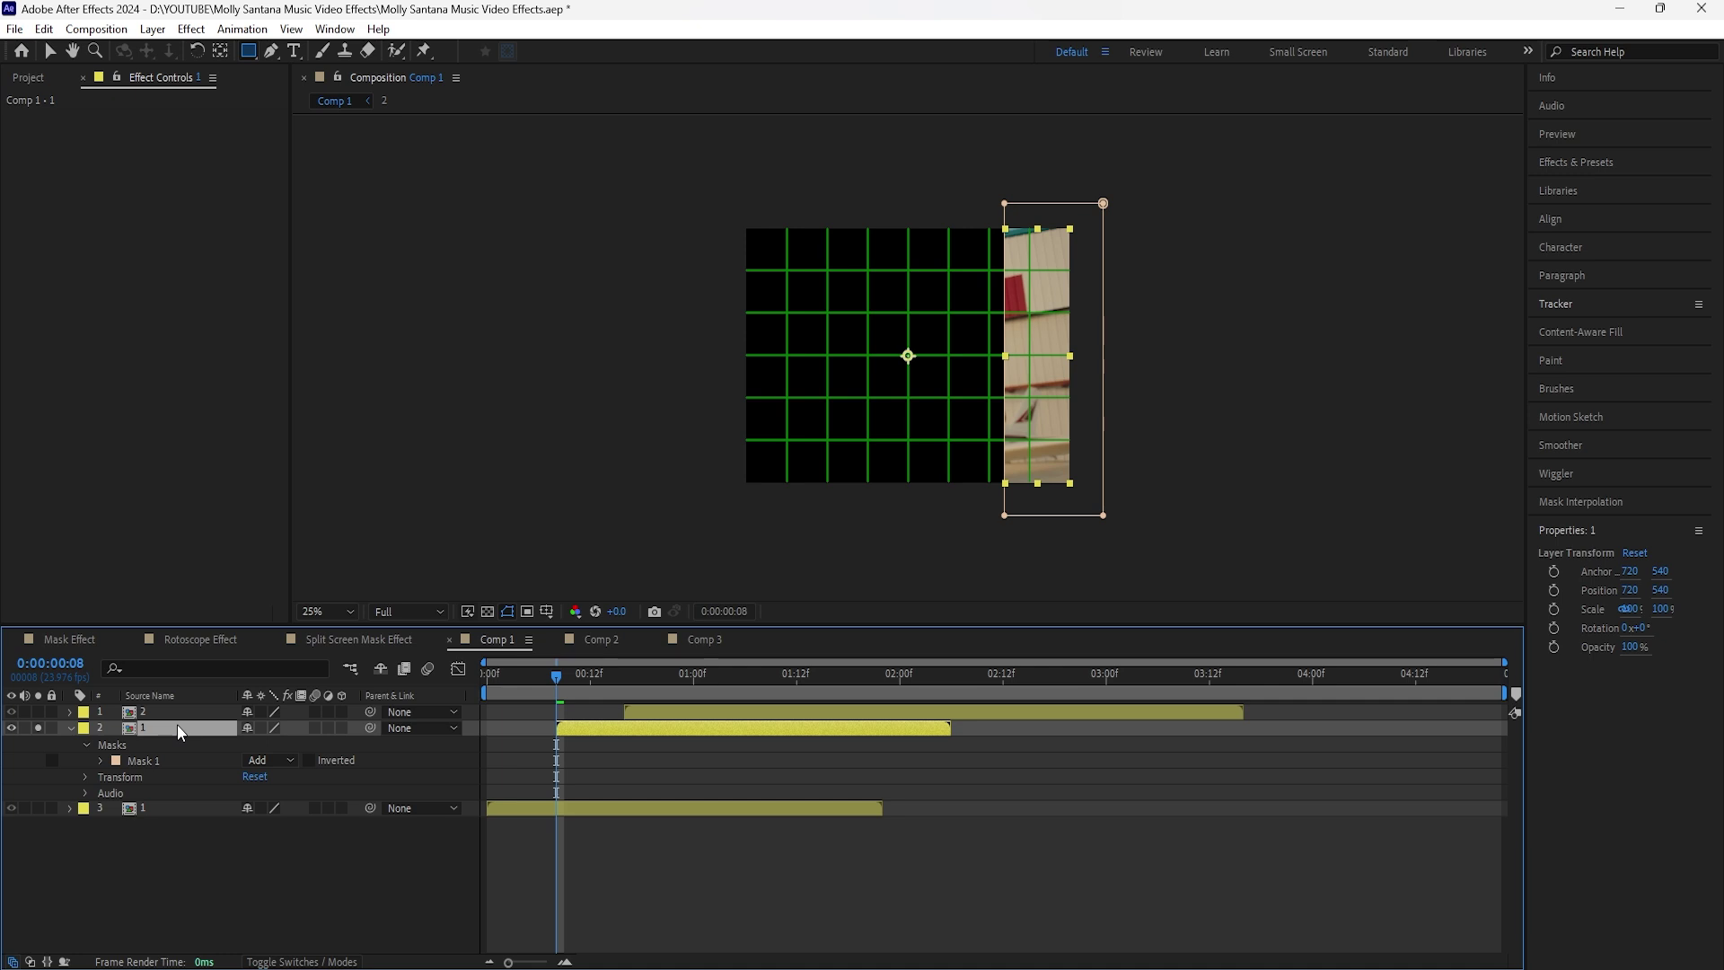
{"action": "key", "text": "m"}
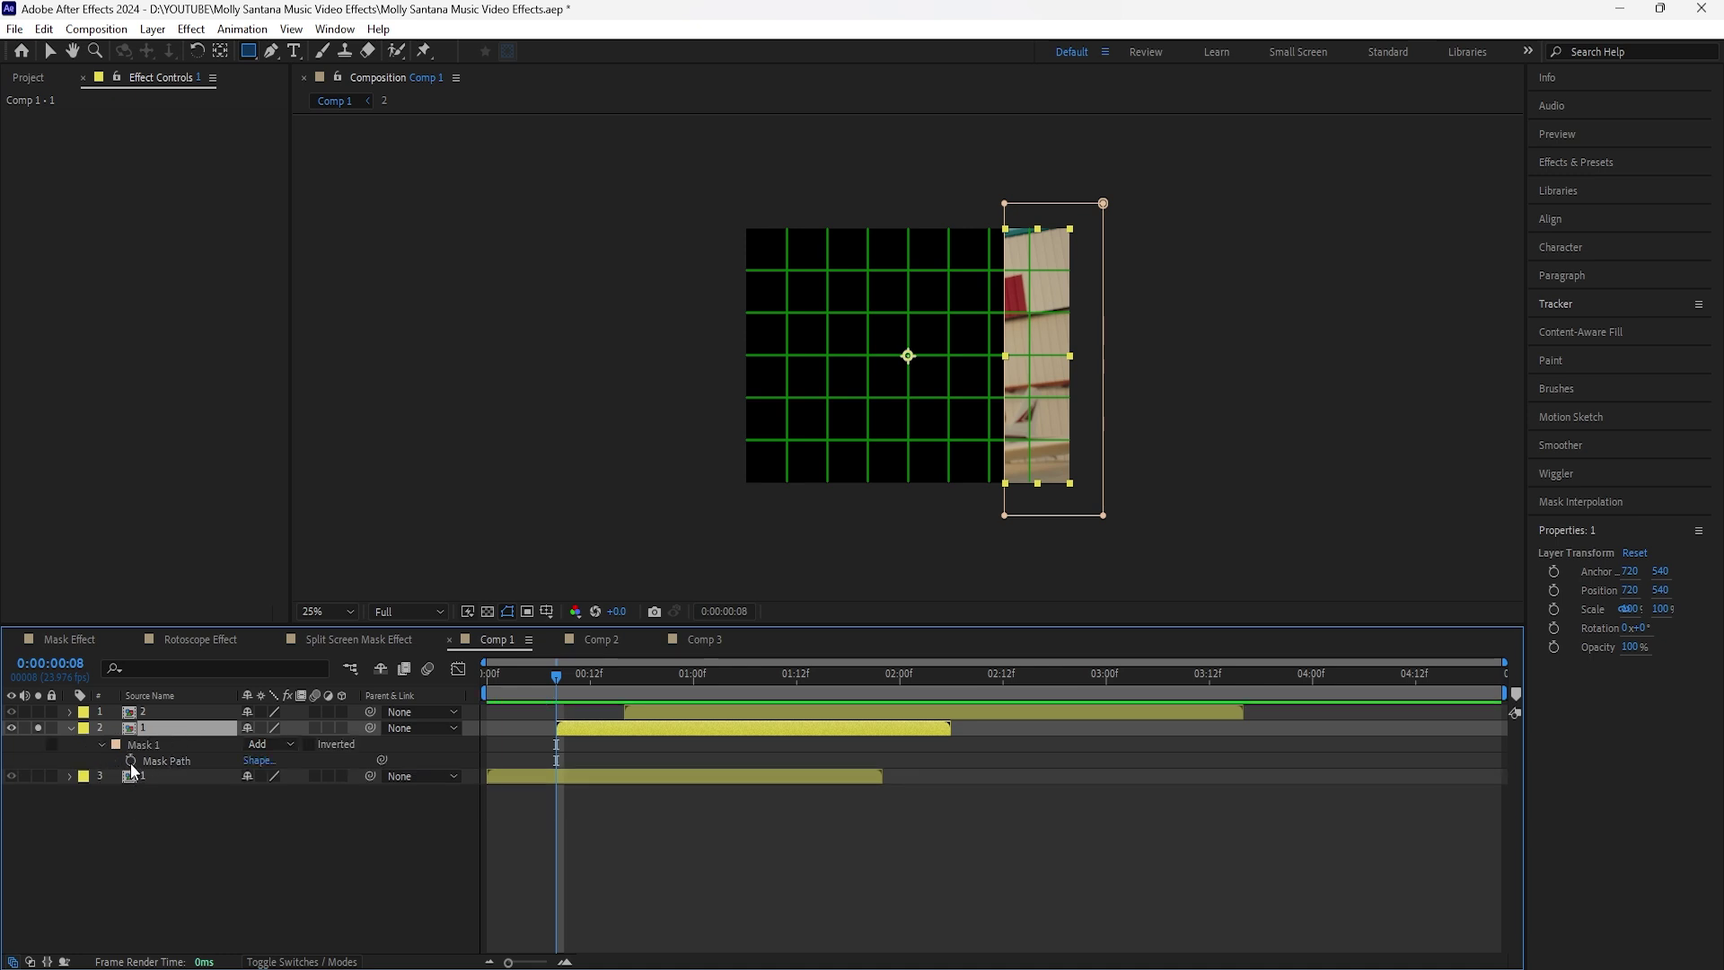
{"action": "left_click", "coordinate": [131, 761]}
Drag the mask's left edge leftward over frames 9–10 until it covers the full frame.
{"action": "key", "text": "Page_Down"}
{"action": "key", "text": "v"}
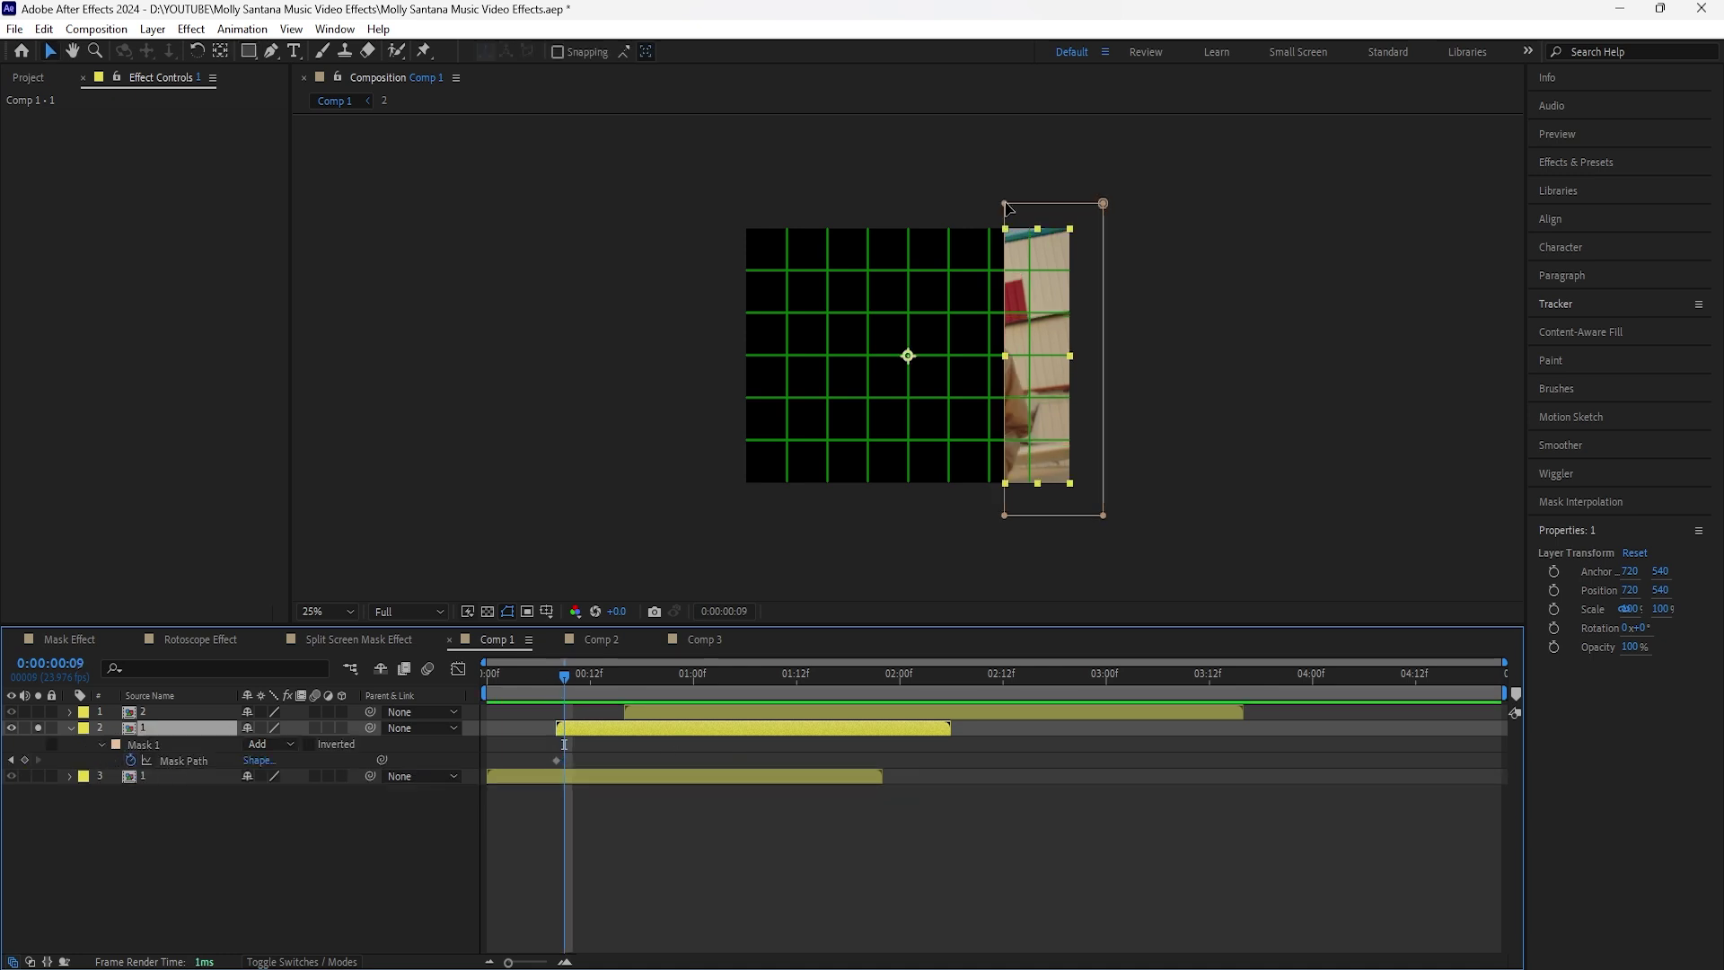
{"action": "left_click", "coordinate": [1033, 485]}
{"action": "left_click_drag", "start_coordinate": [1005, 517], "coordinate": [919, 530]}
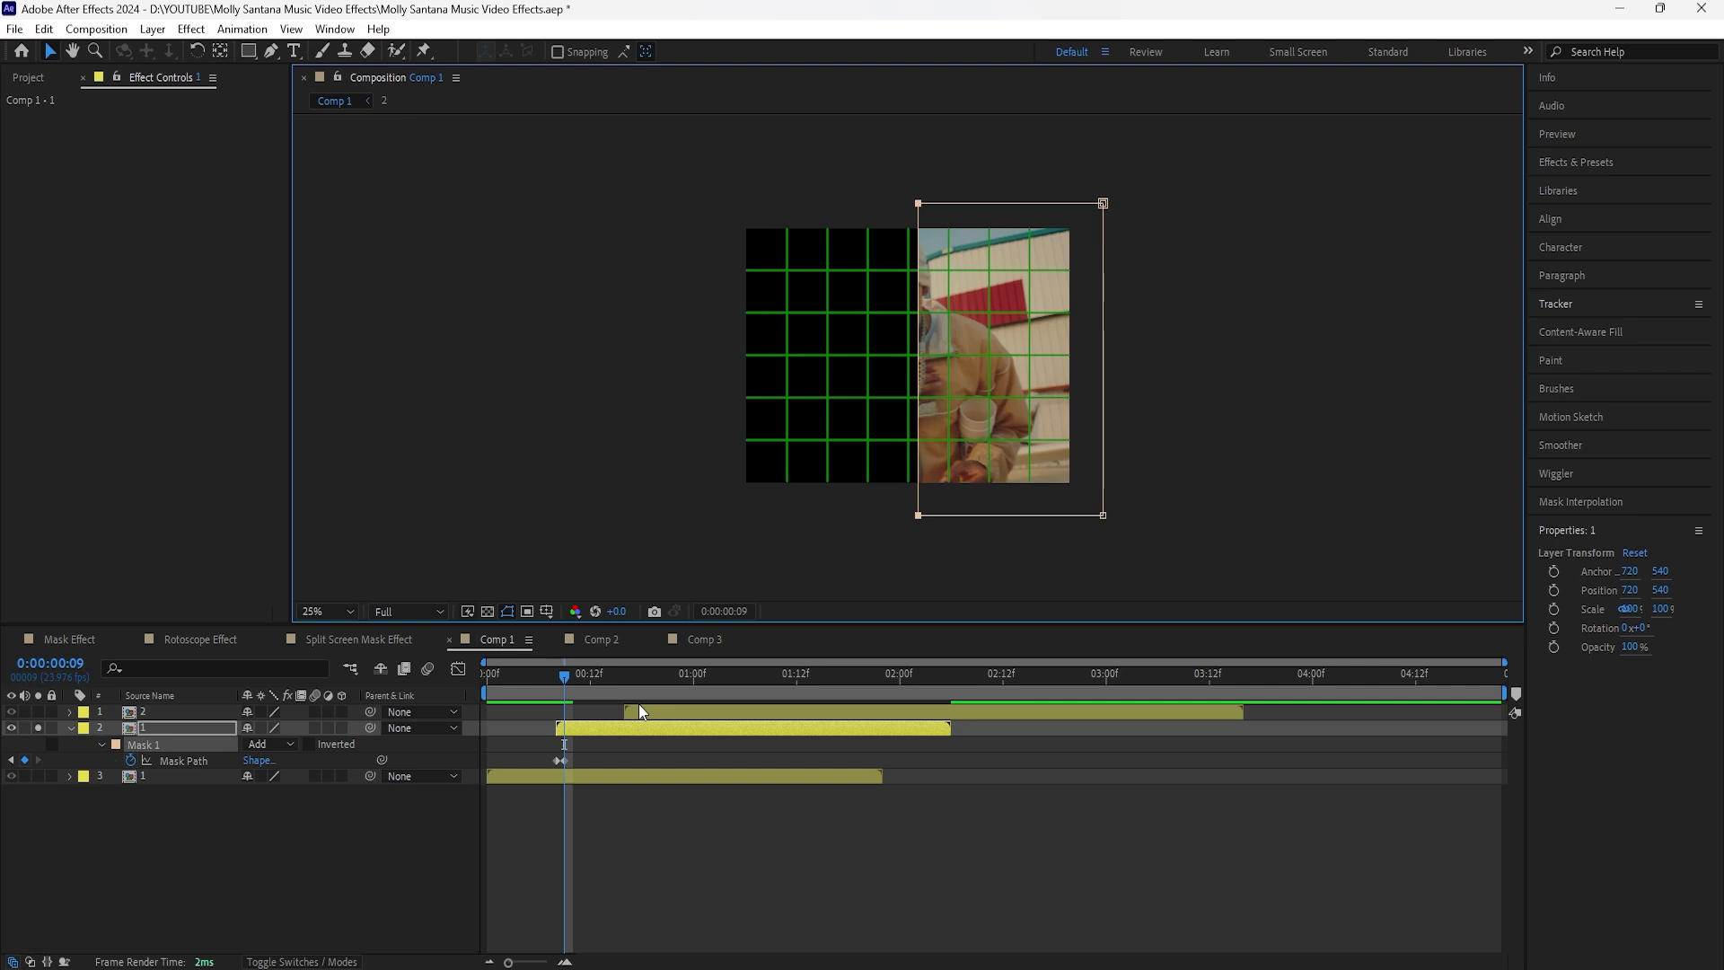
{"action": "key", "text": "Page_Down"}
{"action": "left_click_drag", "start_coordinate": [918, 205], "coordinate": [694, 238]}
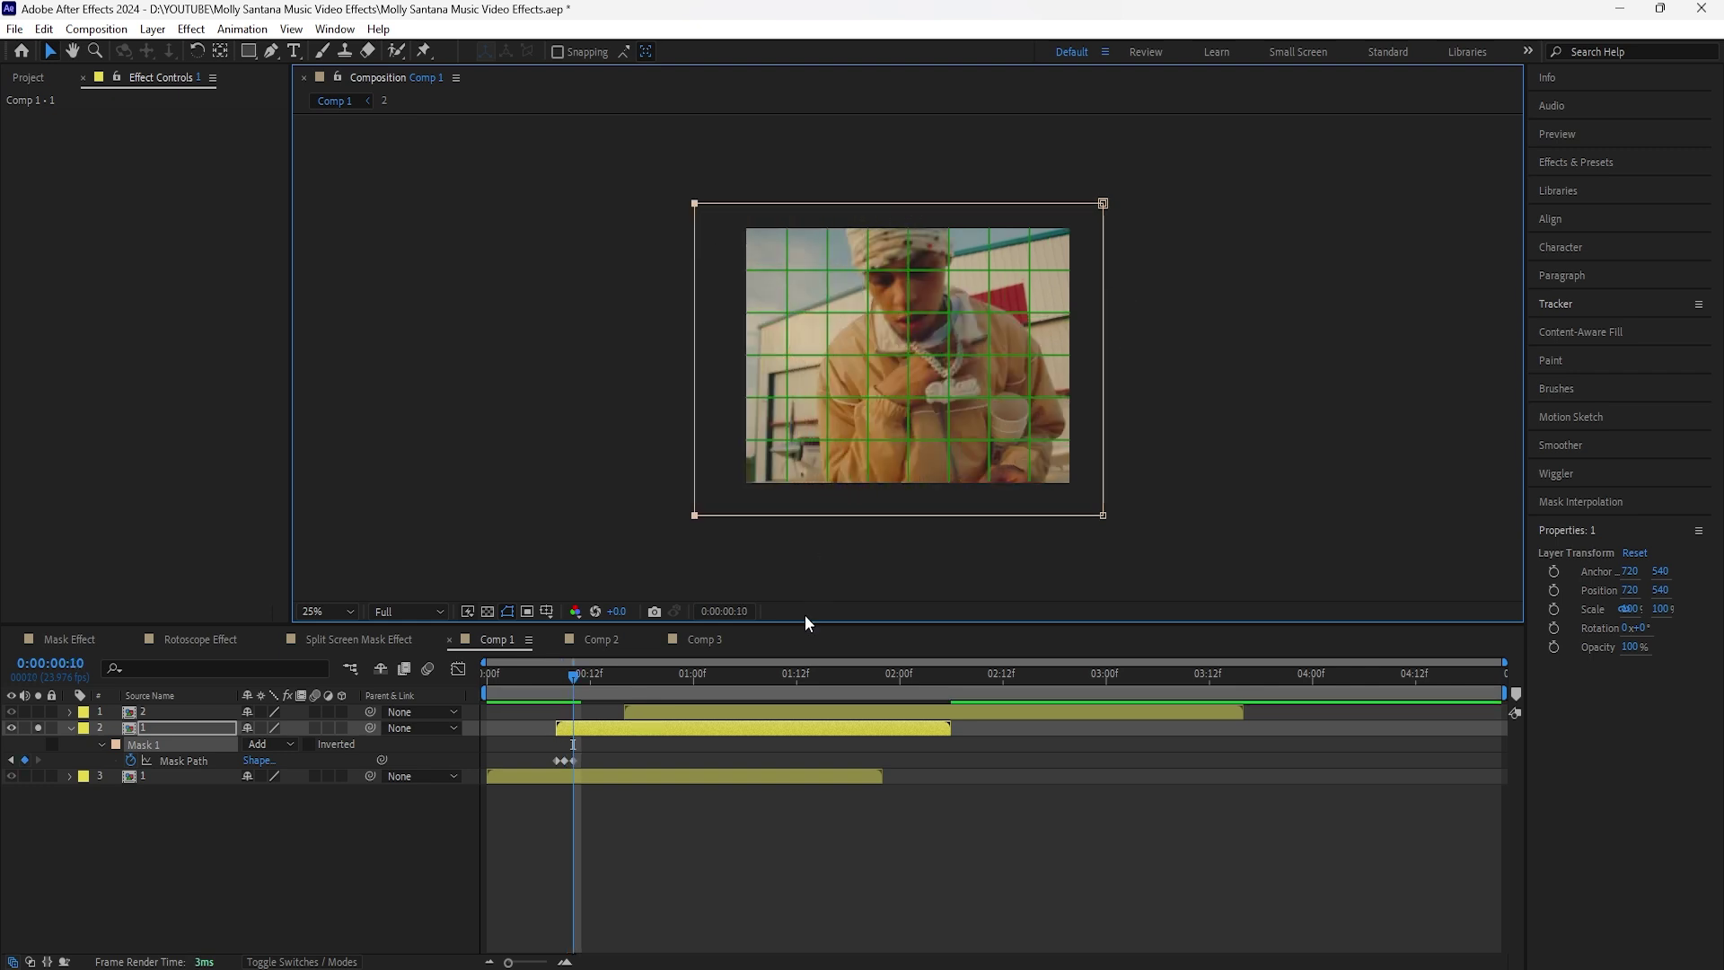
{"action": "left_click", "coordinate": [328, 611]}
{"action": "left_click", "coordinate": [346, 682]}
{"action": "key", "text": "Home"}
Hide the grid and apply Easy Ease to the three Mask Path keyframes.
{"action": "left_click", "coordinate": [548, 612]}
{"action": "left_click", "coordinate": [582, 681]}
{"action": "key", "text": "space"}
{"action": "key", "text": "space"}
{"action": "left_click_drag", "start_coordinate": [489, 697], "coordinate": [590, 694]}
{"action": "left_click_drag", "start_coordinate": [546, 751], "coordinate": [574, 755]}
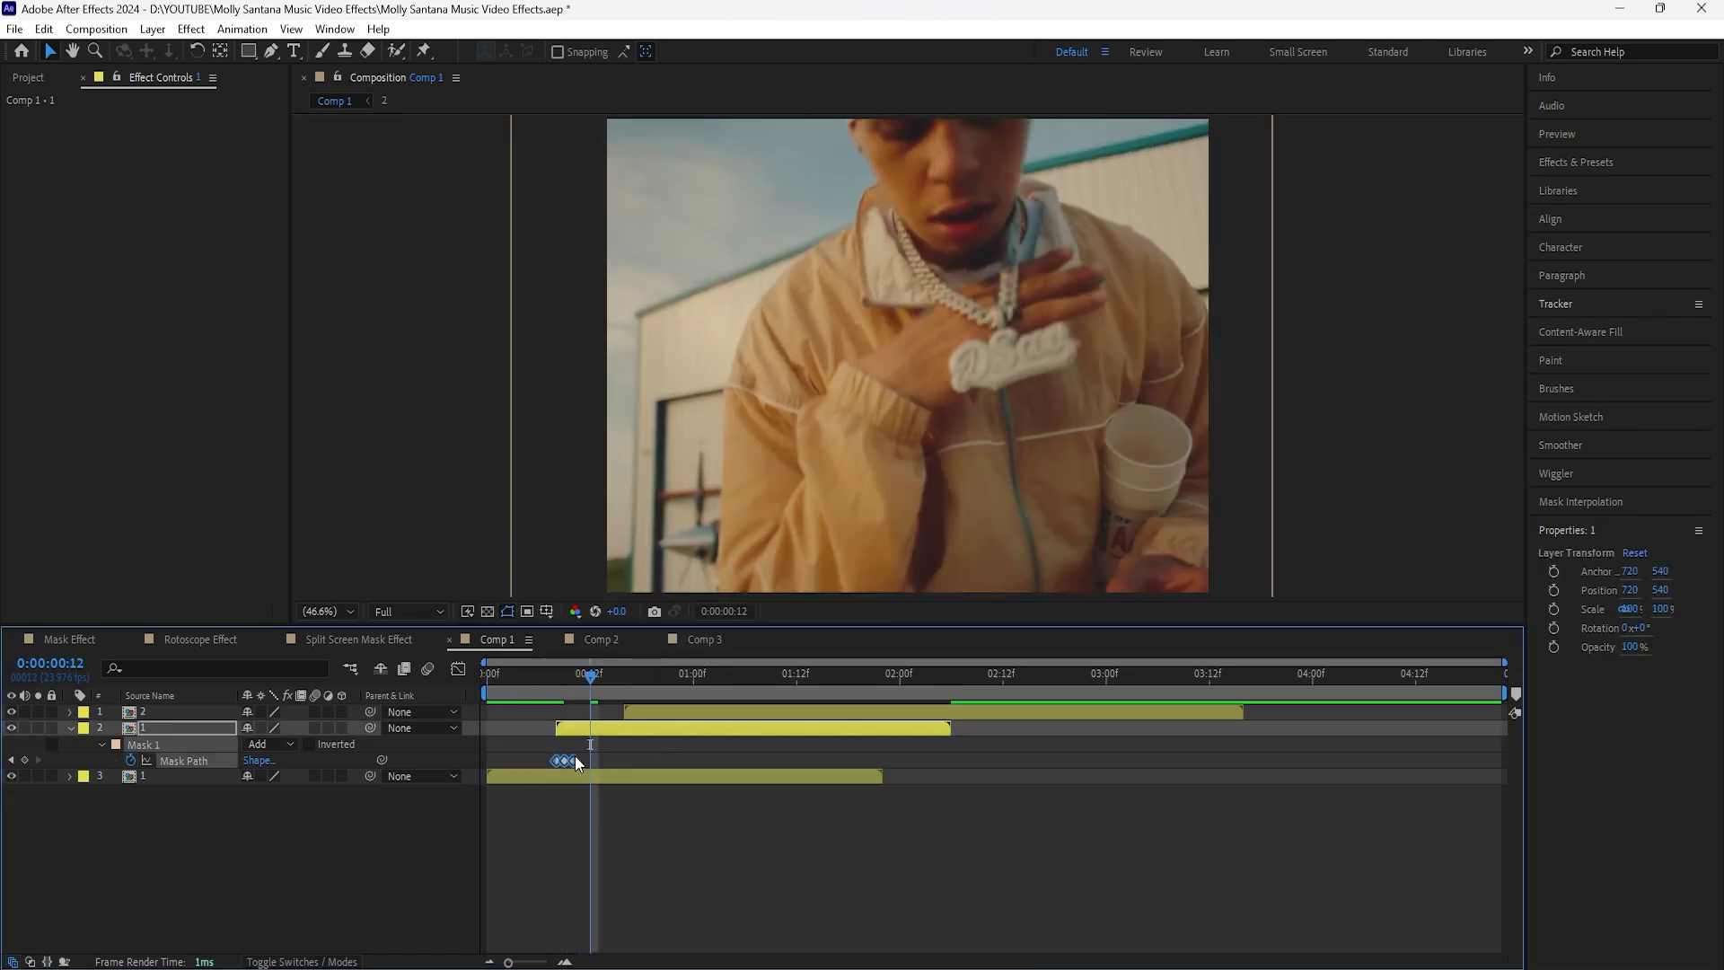
{"action": "right_click", "coordinate": [574, 759]}
{"action": "mouse_move", "coordinate": [682, 749]}
{"action": "left_click", "coordinate": [844, 786]}
End the work area at two seconds, preview it, and open Comp 2.
{"action": "left_click_drag", "start_coordinate": [595, 693], "coordinate": [624, 695]}
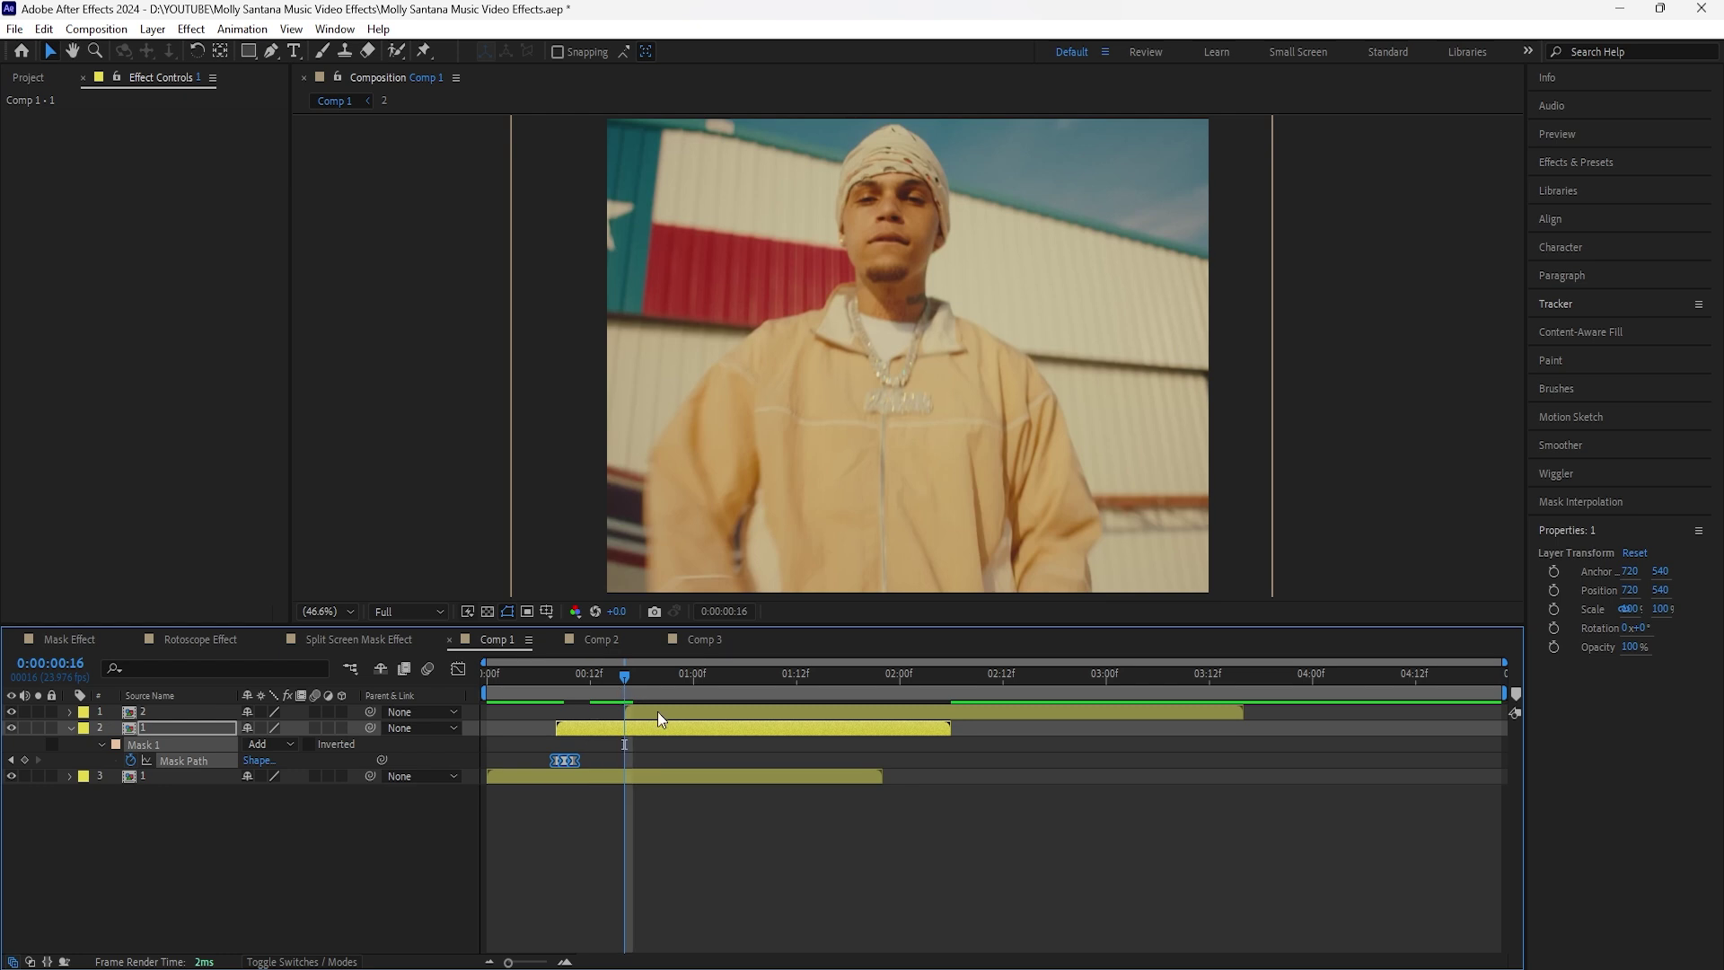
{"action": "left_click", "coordinate": [652, 711]}
{"action": "left_click_drag", "start_coordinate": [1506, 690], "coordinate": [889, 812]}
{"action": "key", "text": "space"}
{"action": "left_click", "coordinate": [320, 871]}
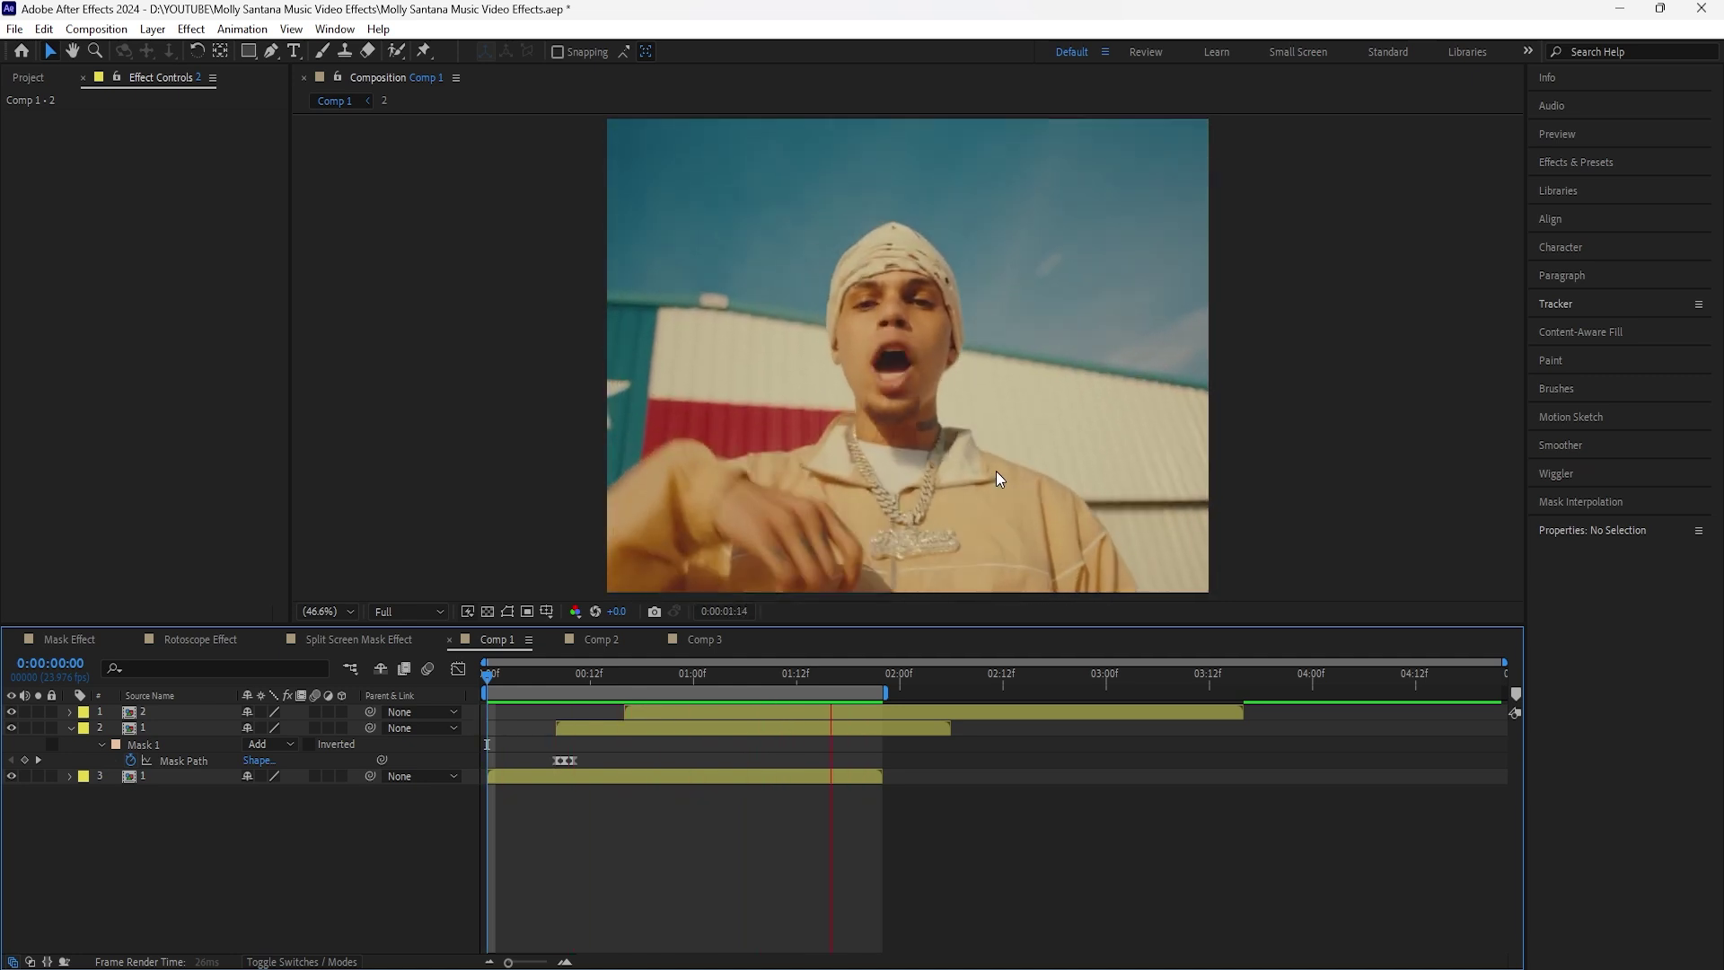
{"action": "left_click", "coordinate": [602, 638]}
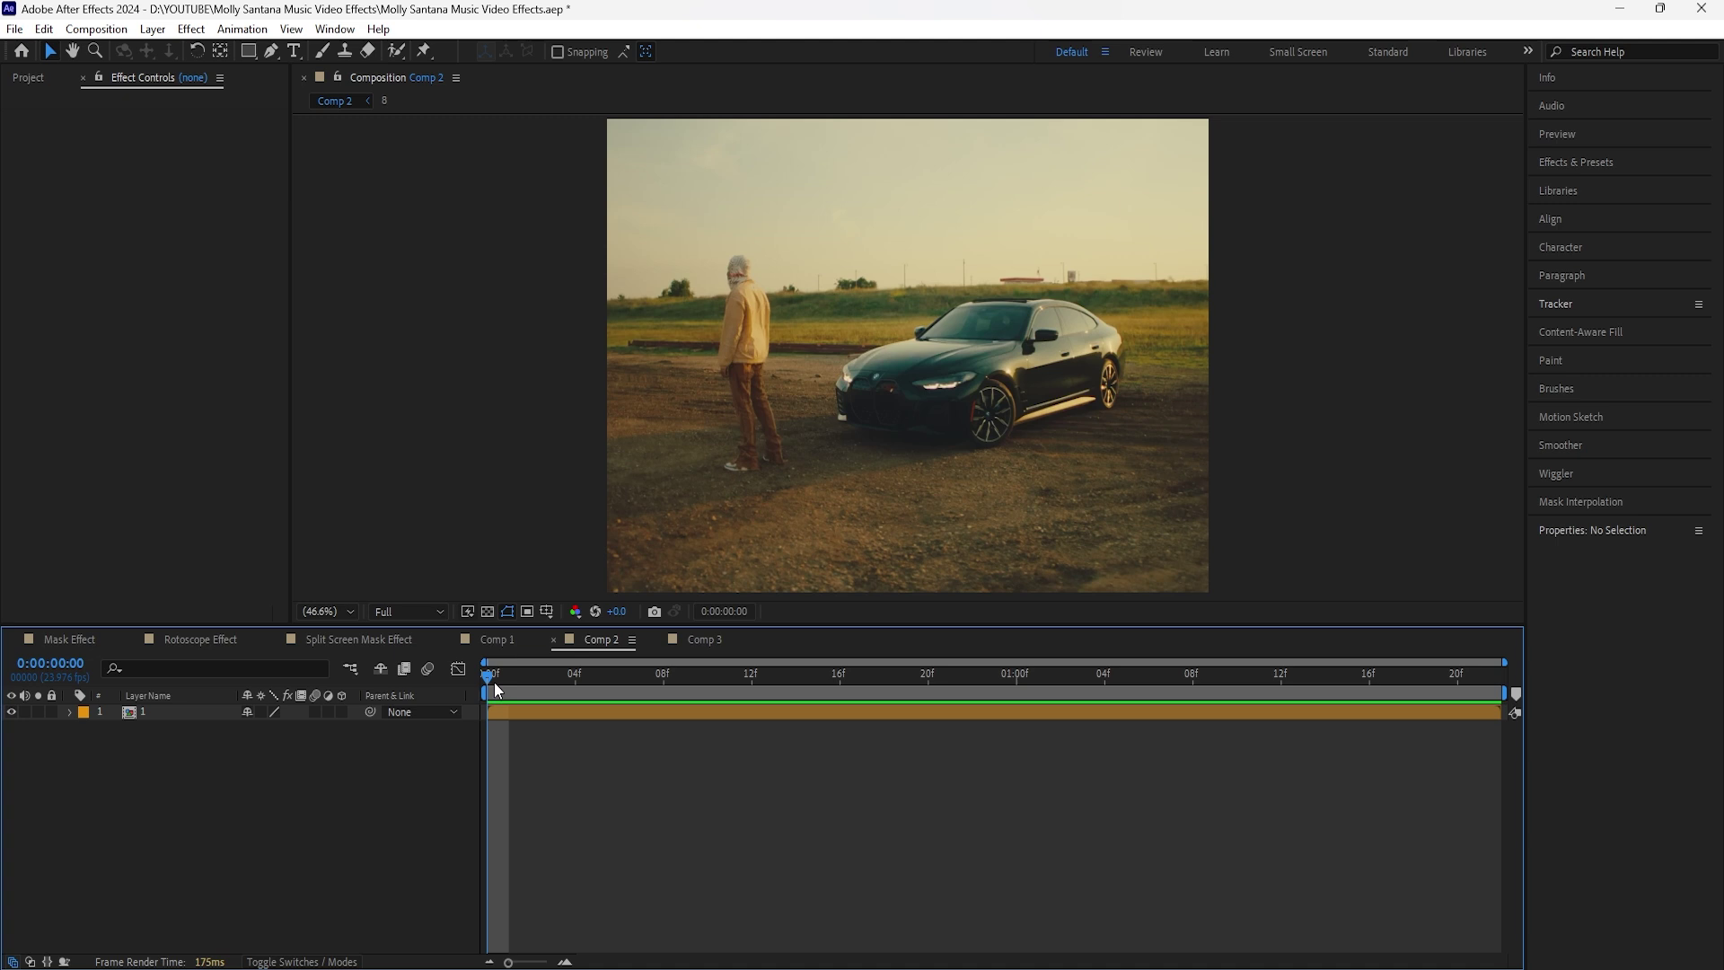
Paint a Roto Brush selection of the man and car on layer 1 and freeze the matte.
{"action": "left_click", "coordinate": [977, 339]}
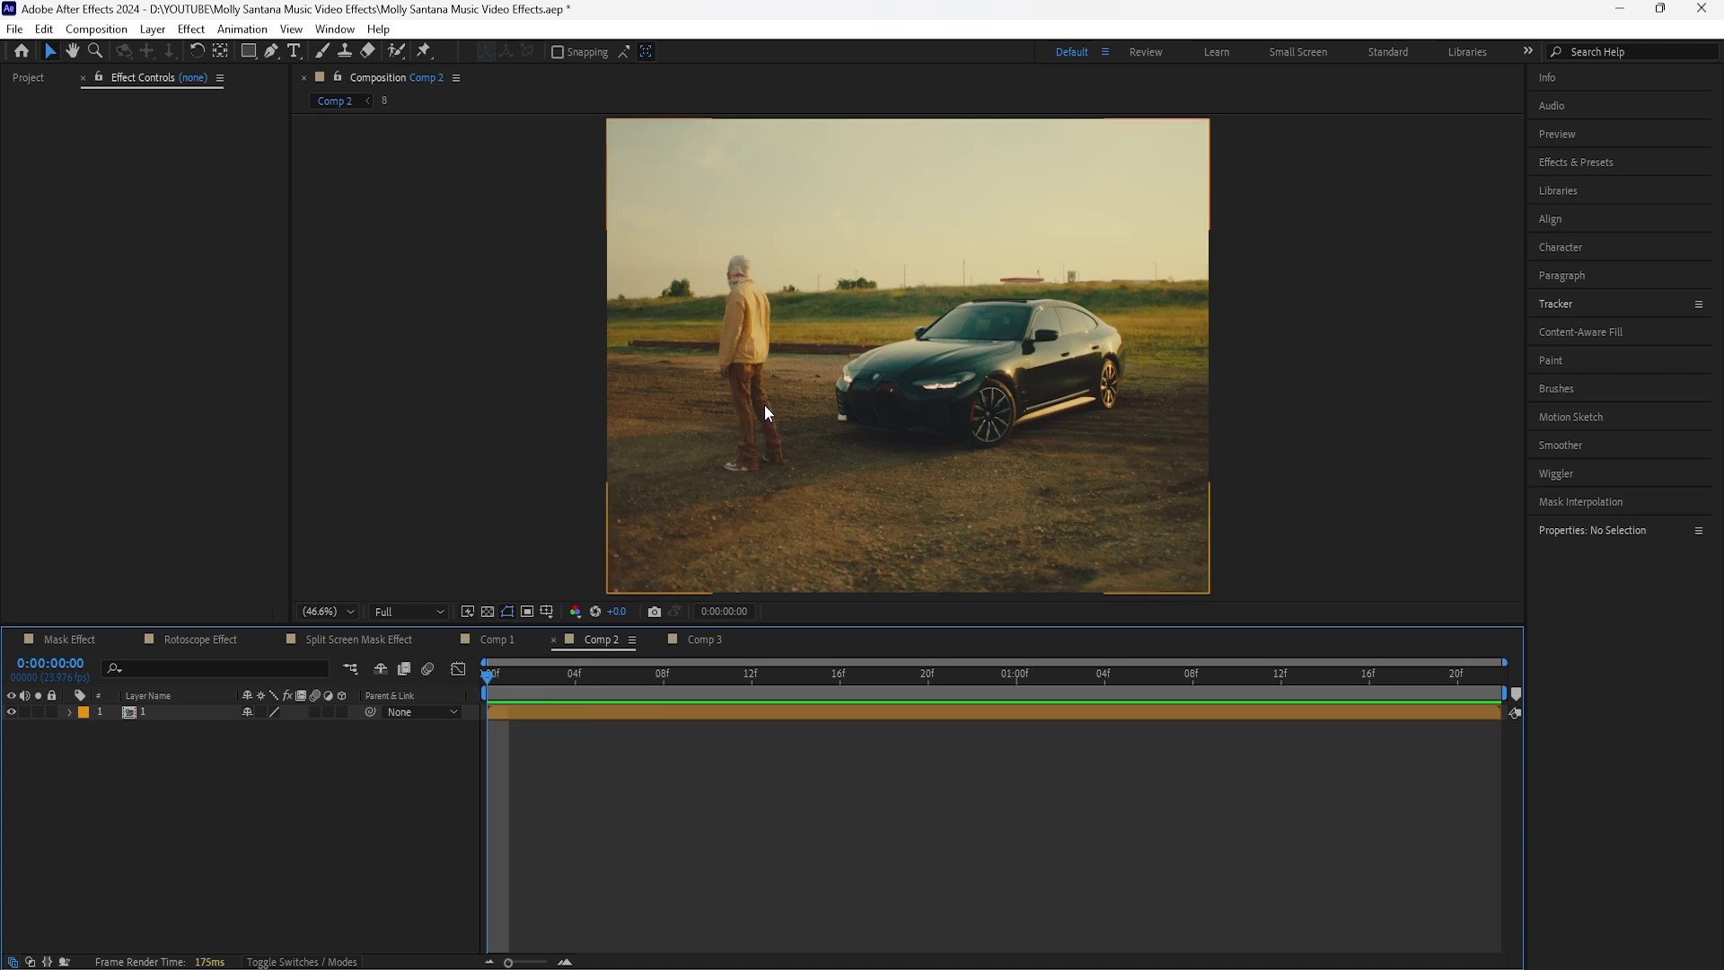
{"action": "left_click", "coordinate": [180, 712]}
{"action": "left_click", "coordinate": [396, 52]}
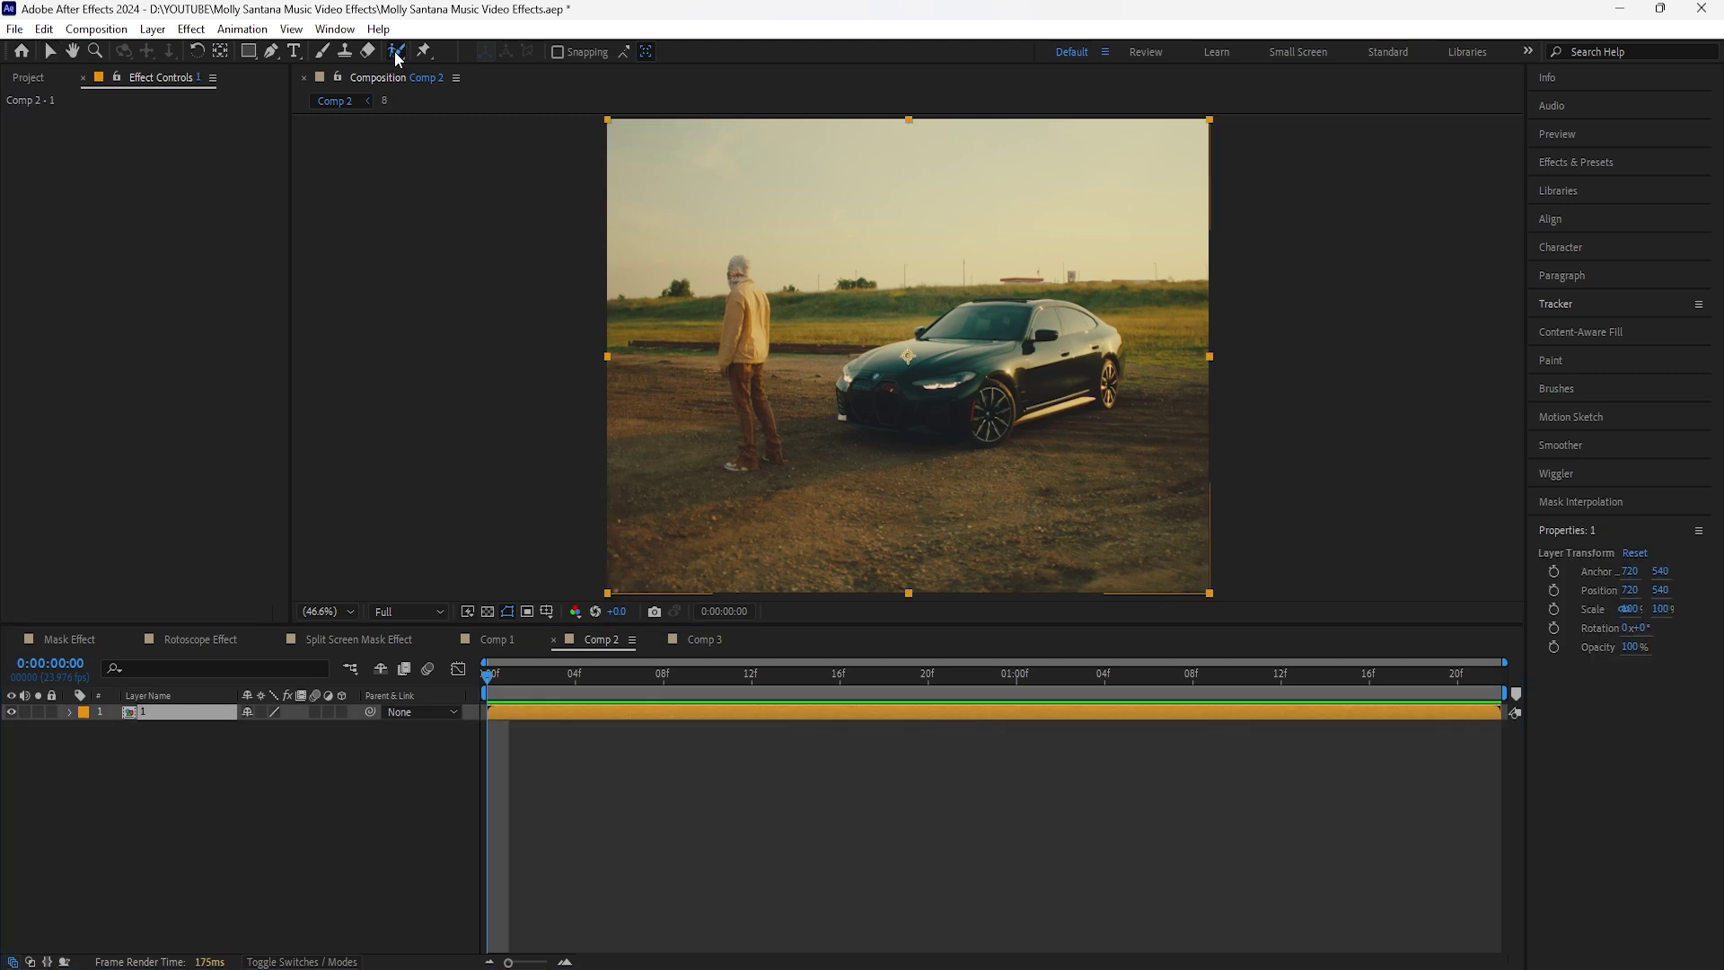
{"action": "double_click", "coordinate": [176, 714]}
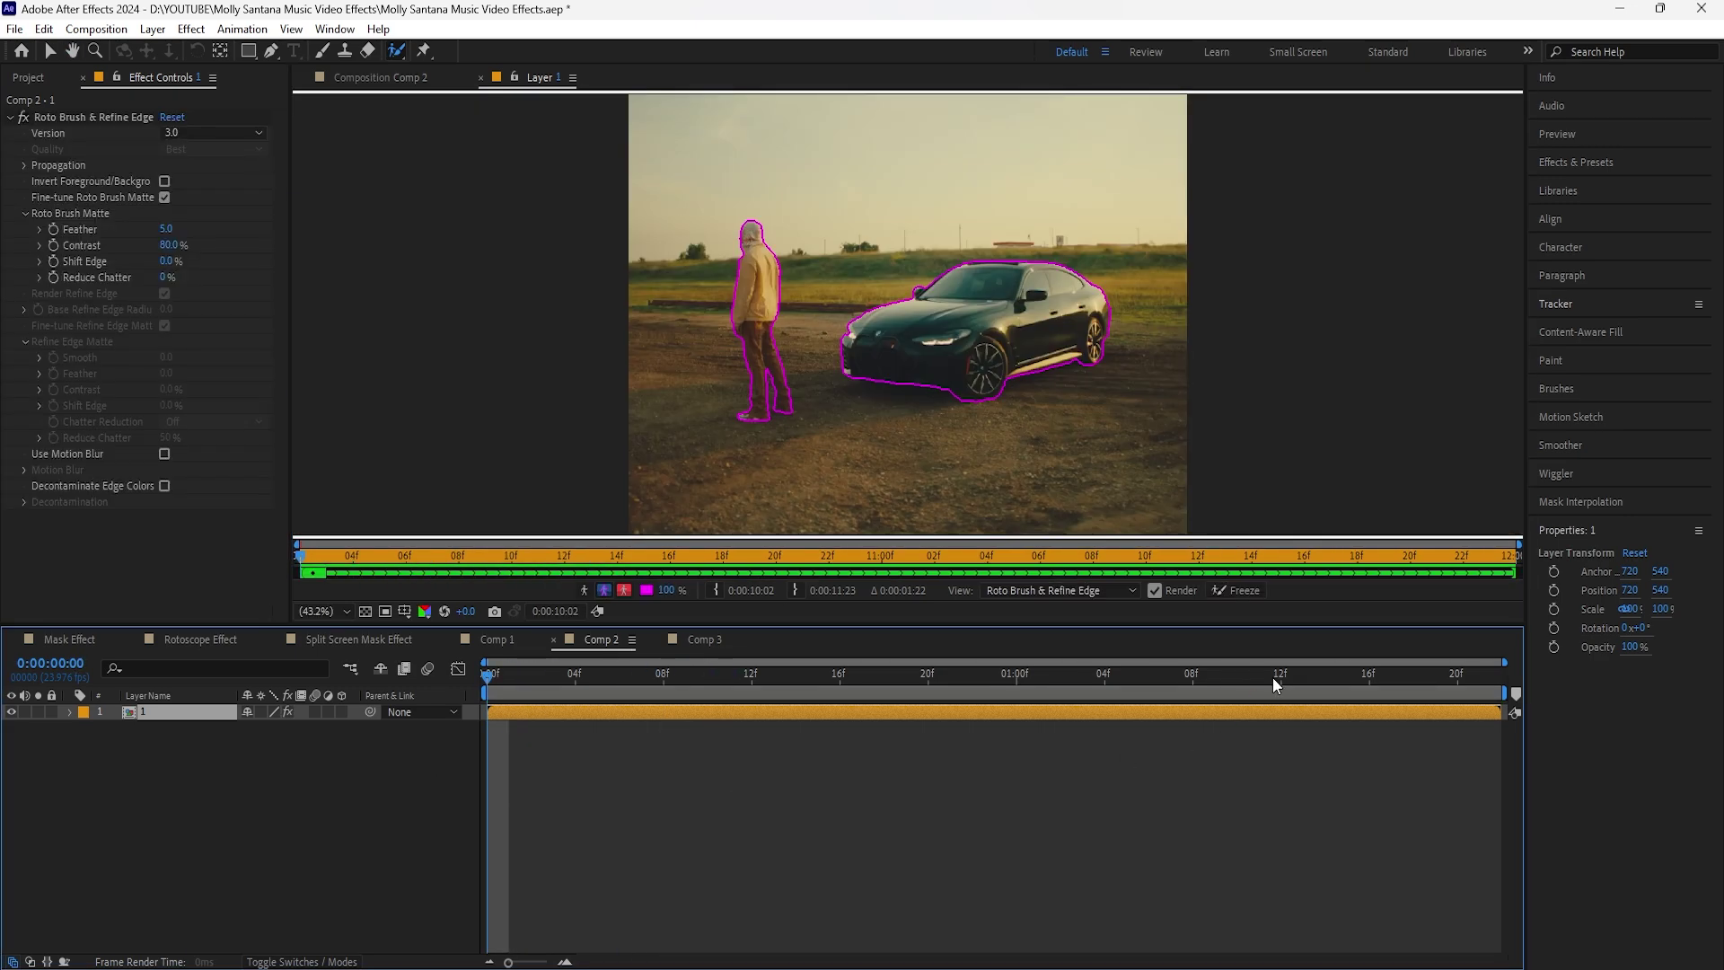
{"action": "left_click", "coordinate": [1247, 590]}
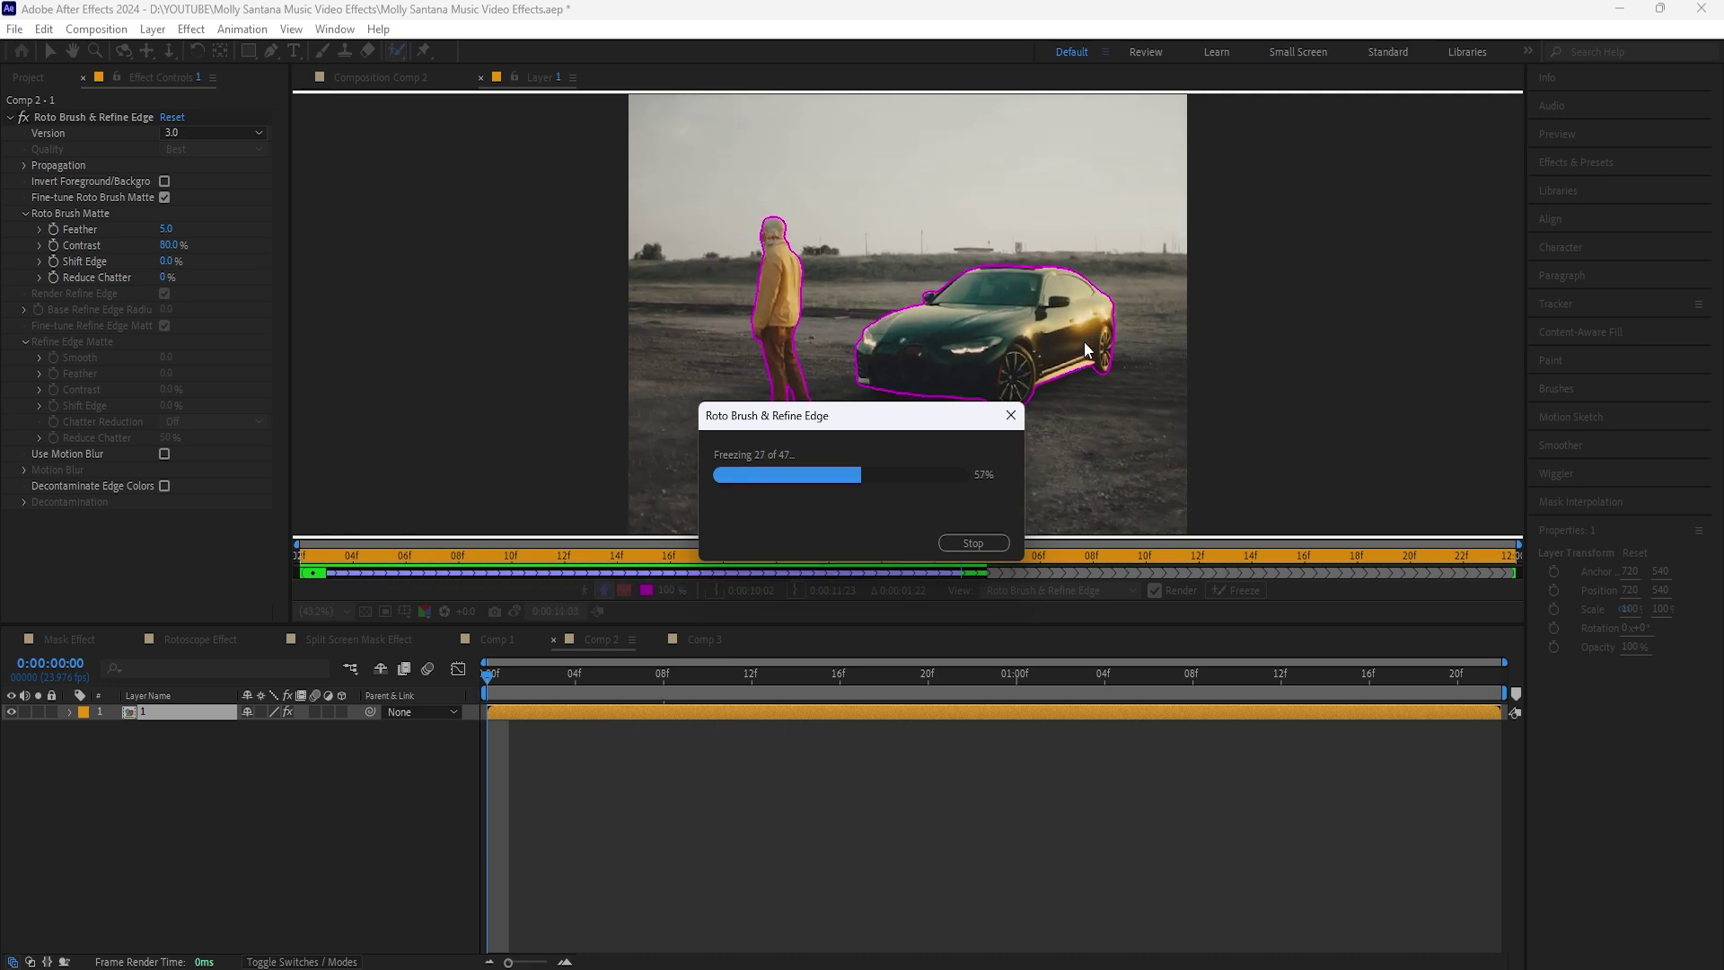
{"action": "left_click", "coordinate": [415, 79]}
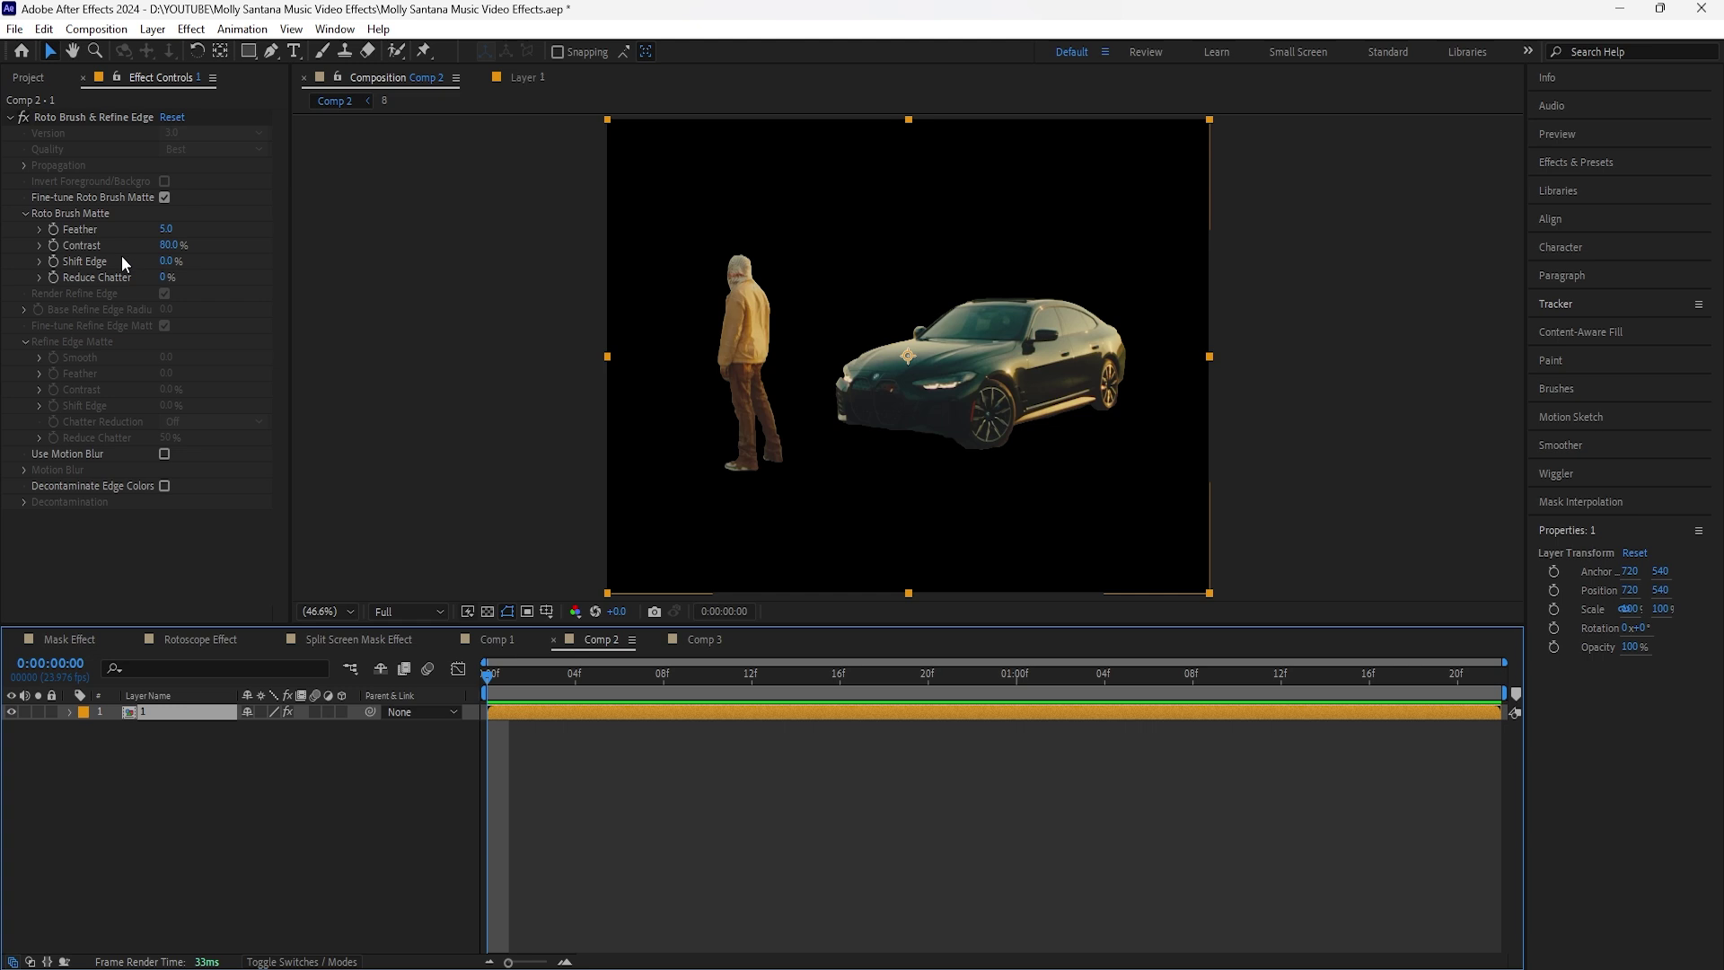
Set the matte to Feather 8 and Shift Edge −20%, then duplicate the roto layer.
{"action": "mouse_move", "coordinate": [166, 229]}
{"action": "left_mouse_down"}
{"action": "mouse_move", "coordinate": [194, 235]}
{"action": "mouse_move", "coordinate": [162, 277]}
{"action": "left_mouse_up"}
{"action": "left_click", "coordinate": [180, 722]}
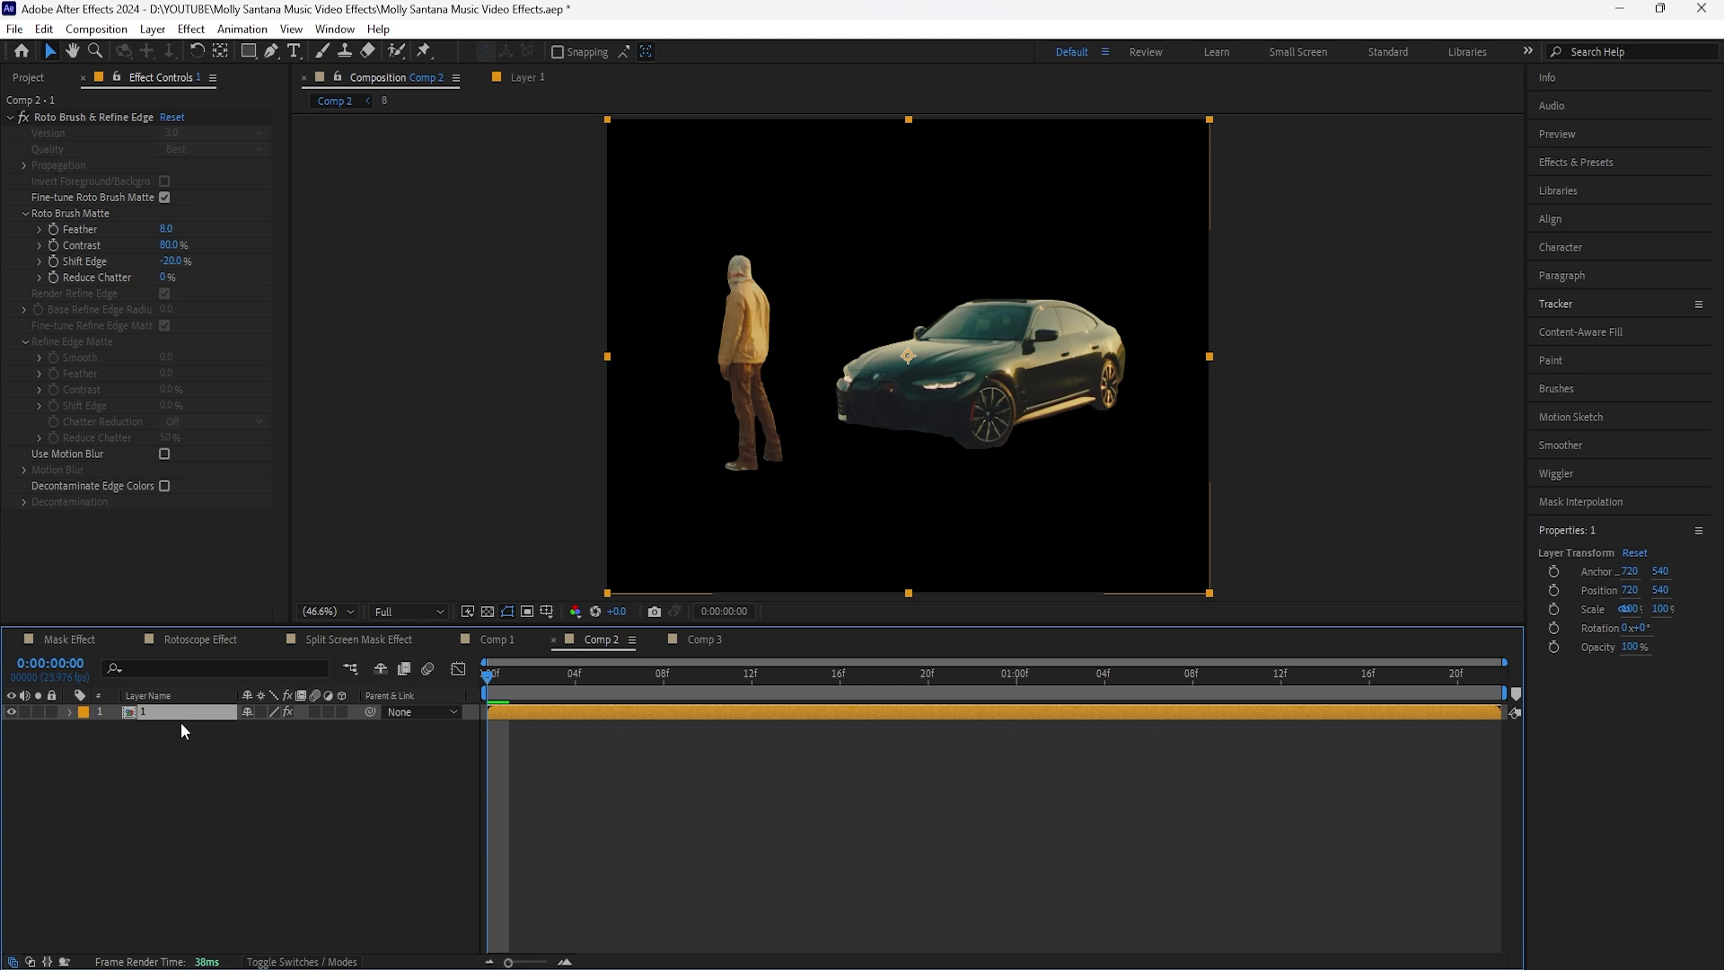
{"action": "key", "text": "ctrl+d"}
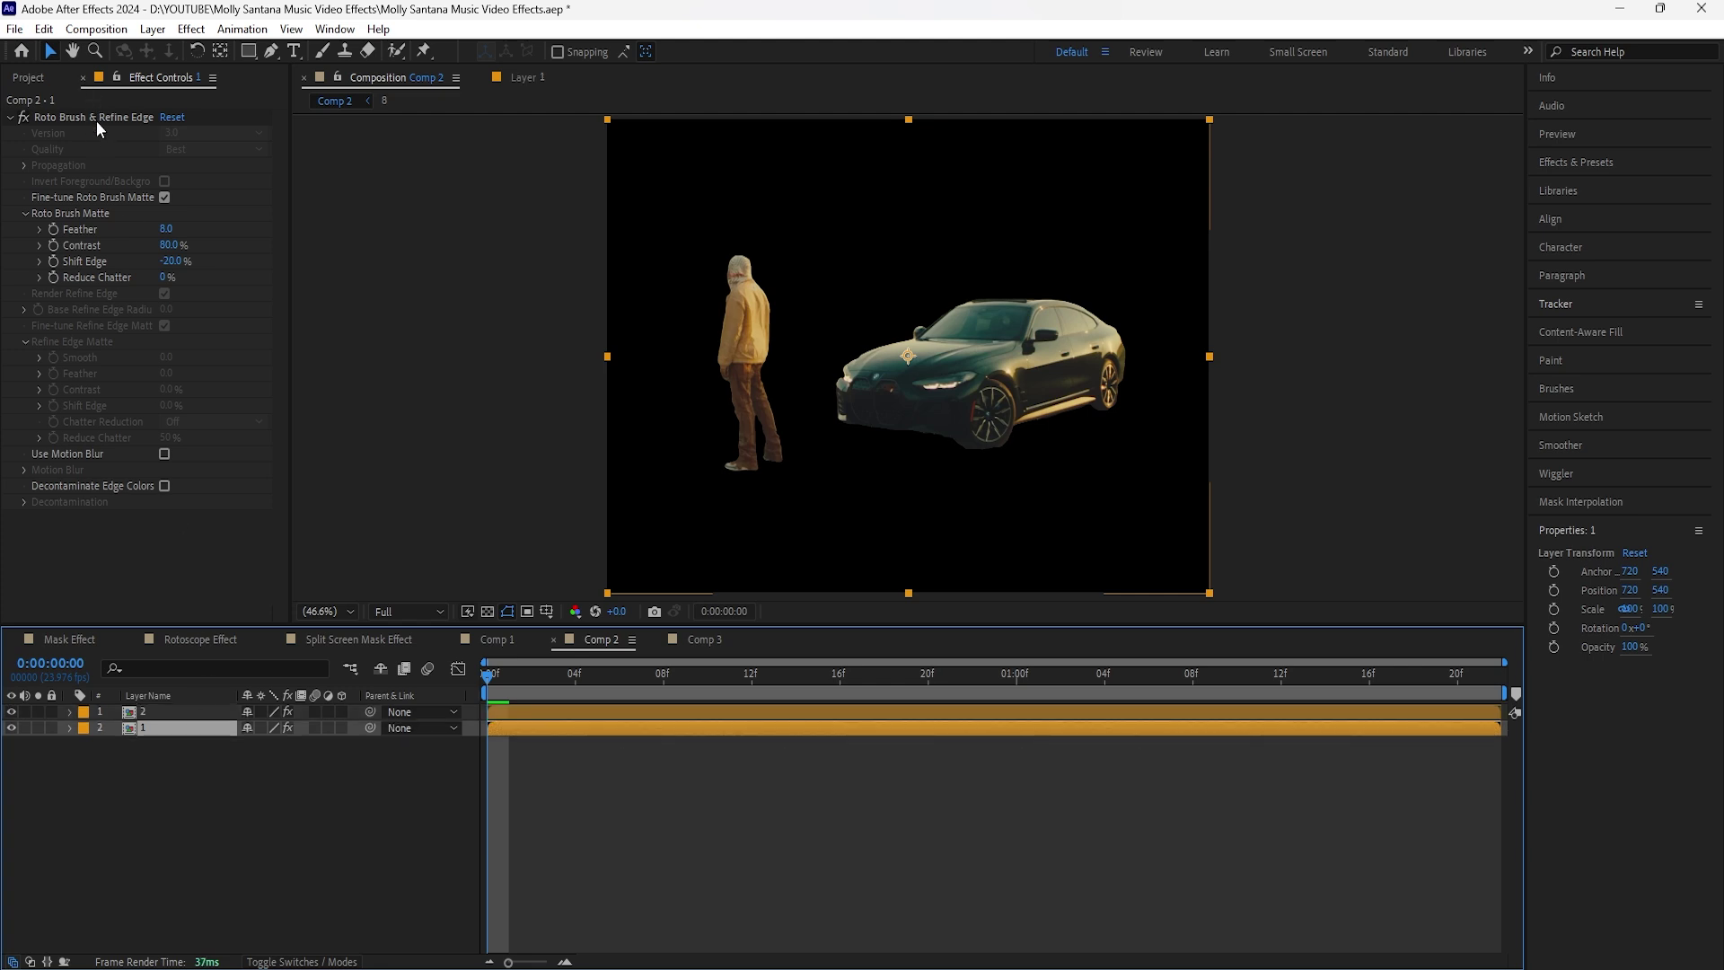
Remove Roto Brush from the lower copy and rename it BG.
{"action": "left_click", "coordinate": [95, 120]}
{"action": "key", "text": "Delete"}
{"action": "right_click", "coordinate": [190, 727]}
{"action": "left_click", "coordinate": [234, 675]}
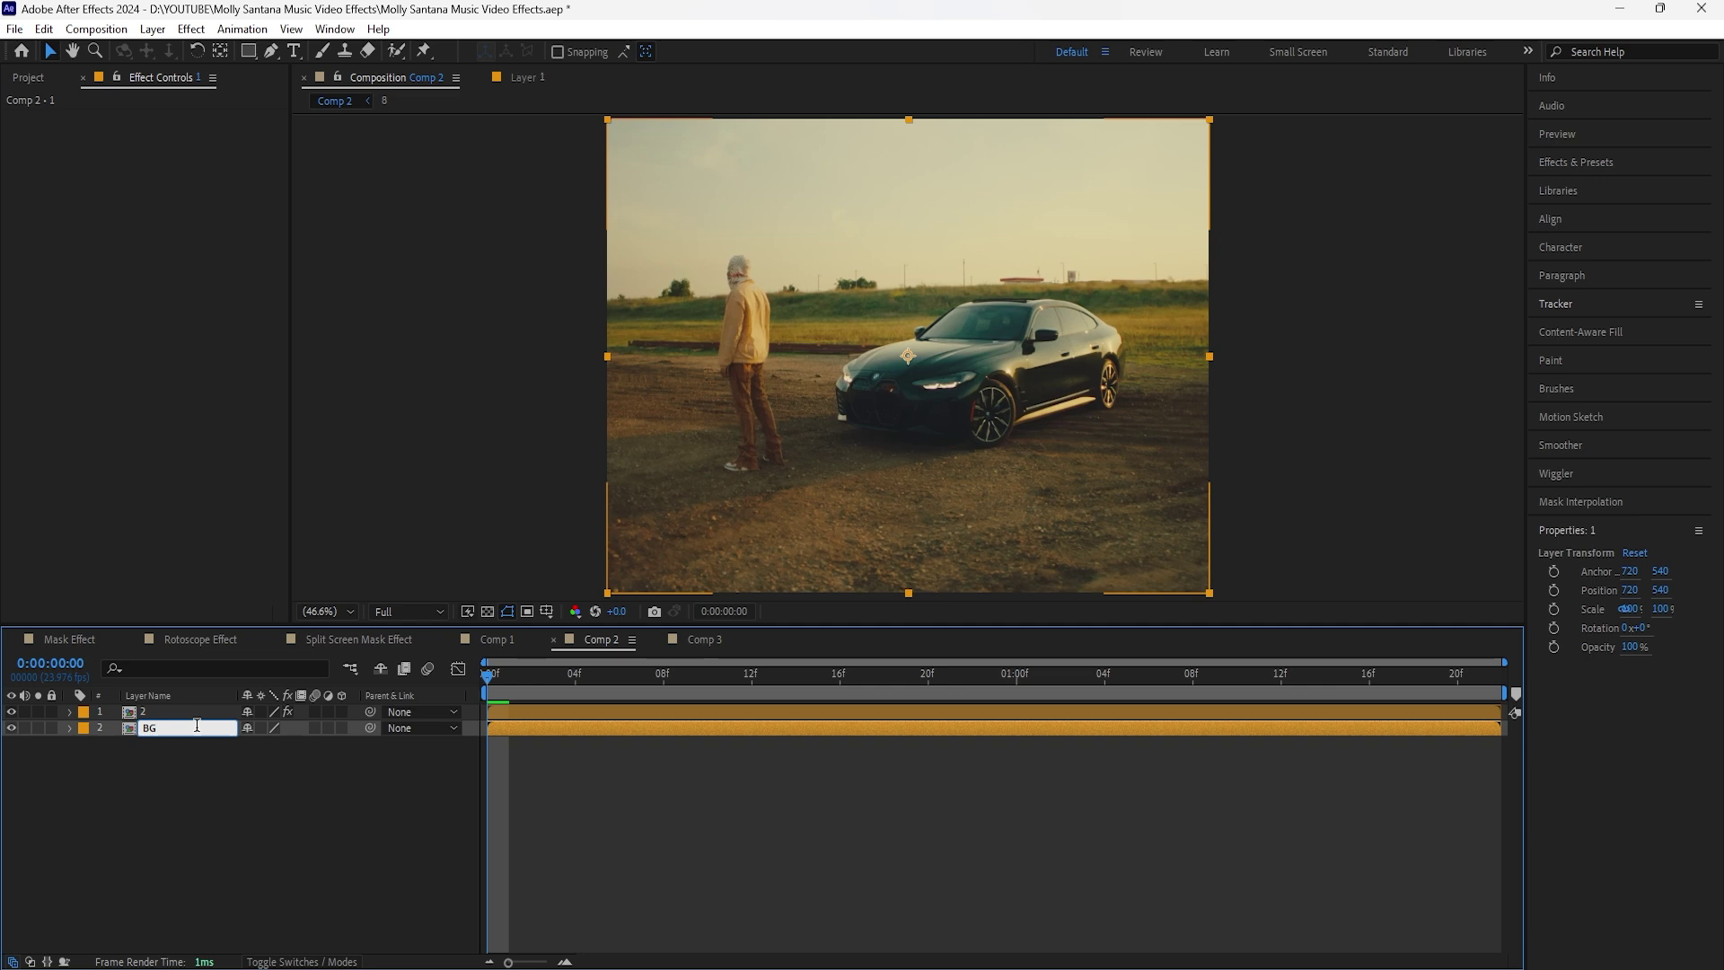
{"action": "key", "text": "Return"}
Using a proportional grid, draw a rectangle mask on BG from the man's head to lower right, then preview.
{"action": "left_click", "coordinate": [178, 714]}
{"action": "left_click", "coordinate": [176, 731]}
{"action": "left_click", "coordinate": [548, 612]}
{"action": "left_click", "coordinate": [620, 658]}
{"action": "left_click", "coordinate": [250, 55]}
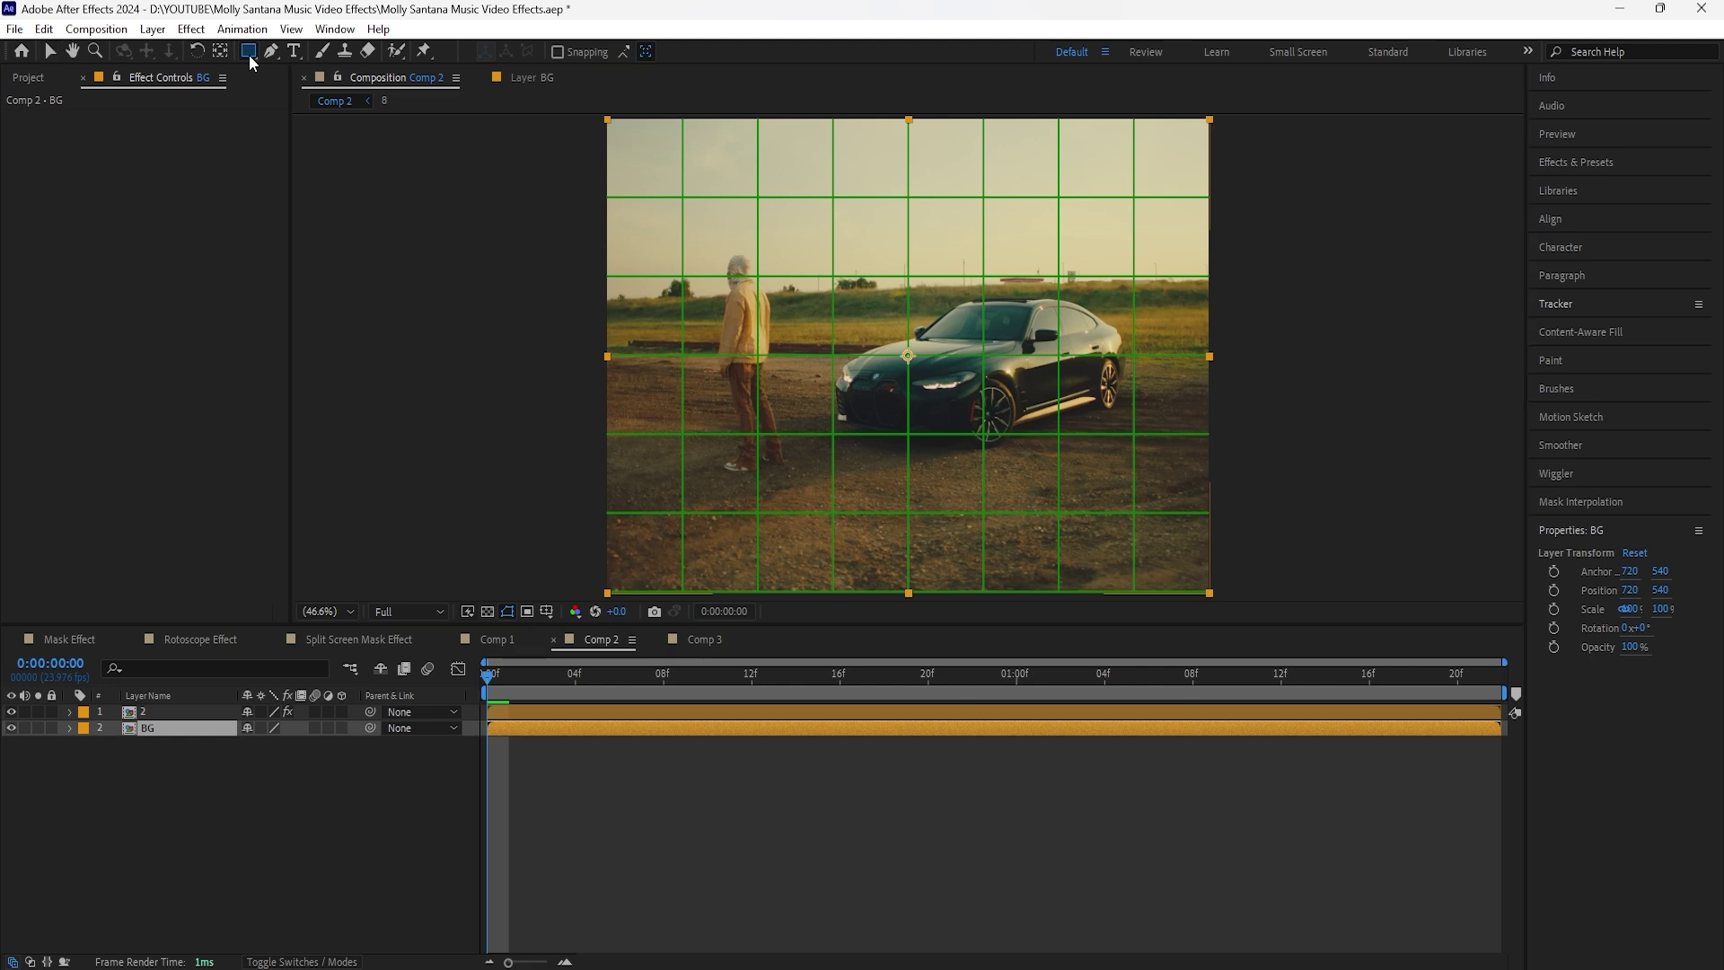
{"action": "mouse_move", "coordinate": [496, 687]}
{"action": "left_mouse_down"}
{"action": "mouse_move", "coordinate": [591, 687]}
{"action": "mouse_move", "coordinate": [487, 687]}
{"action": "left_mouse_up"}
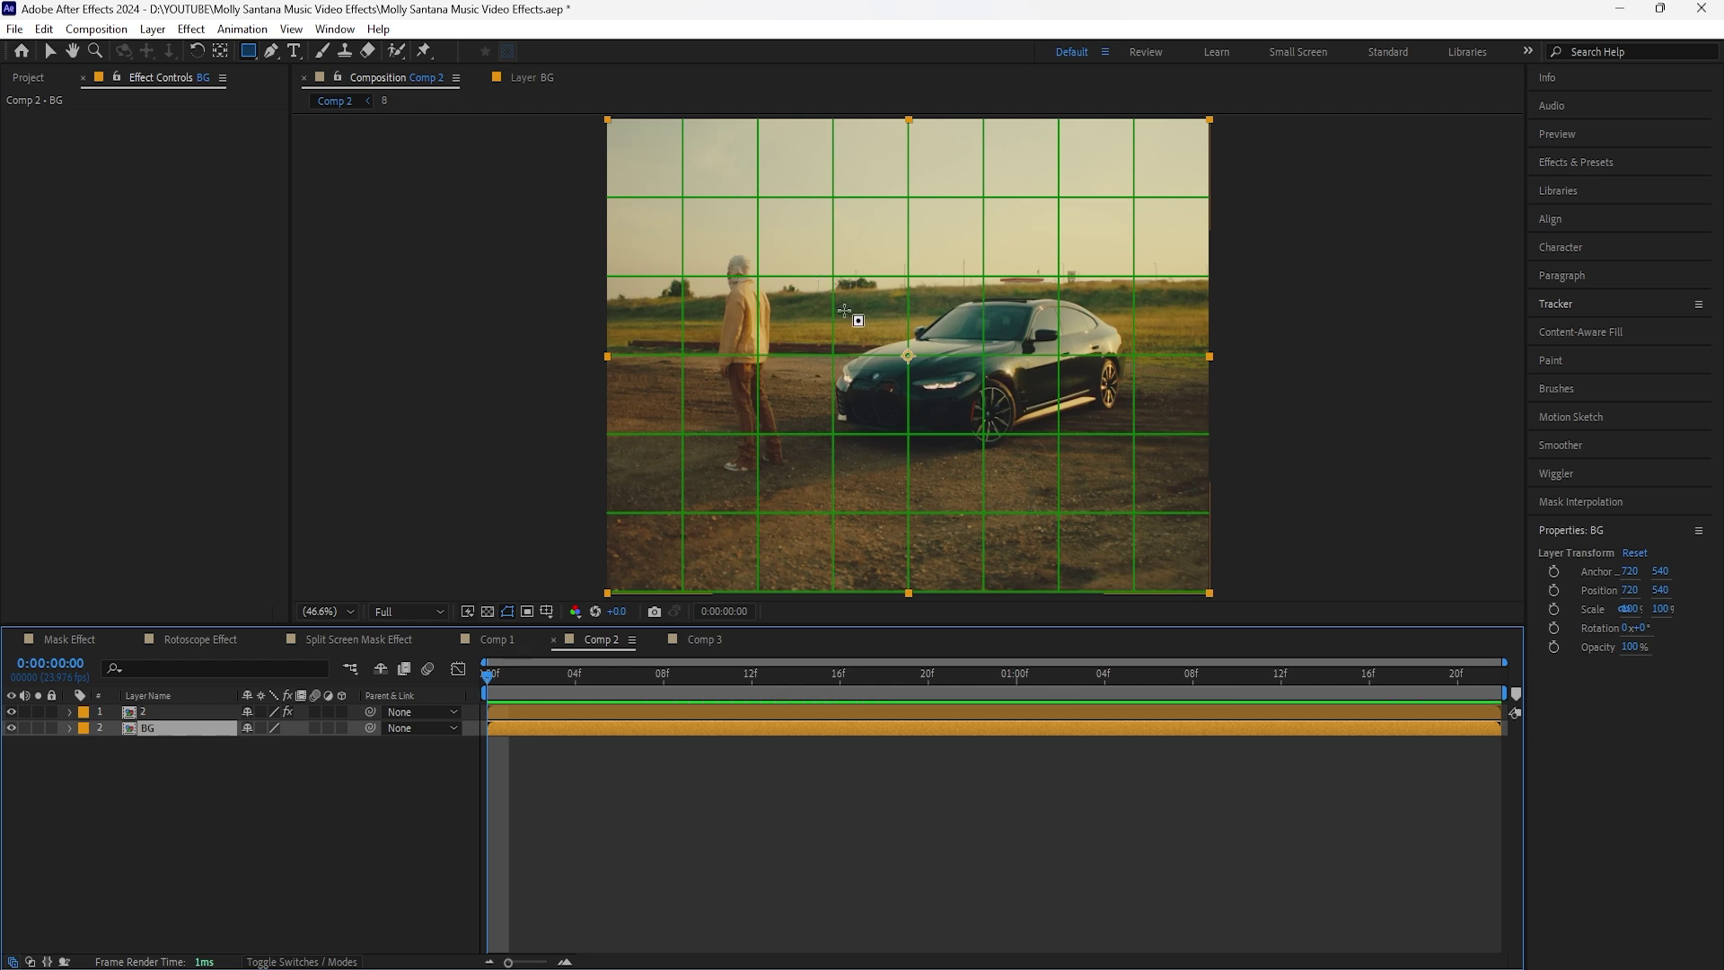
{"action": "left_click_drag", "start_coordinate": [742, 266], "coordinate": [1114, 468]}
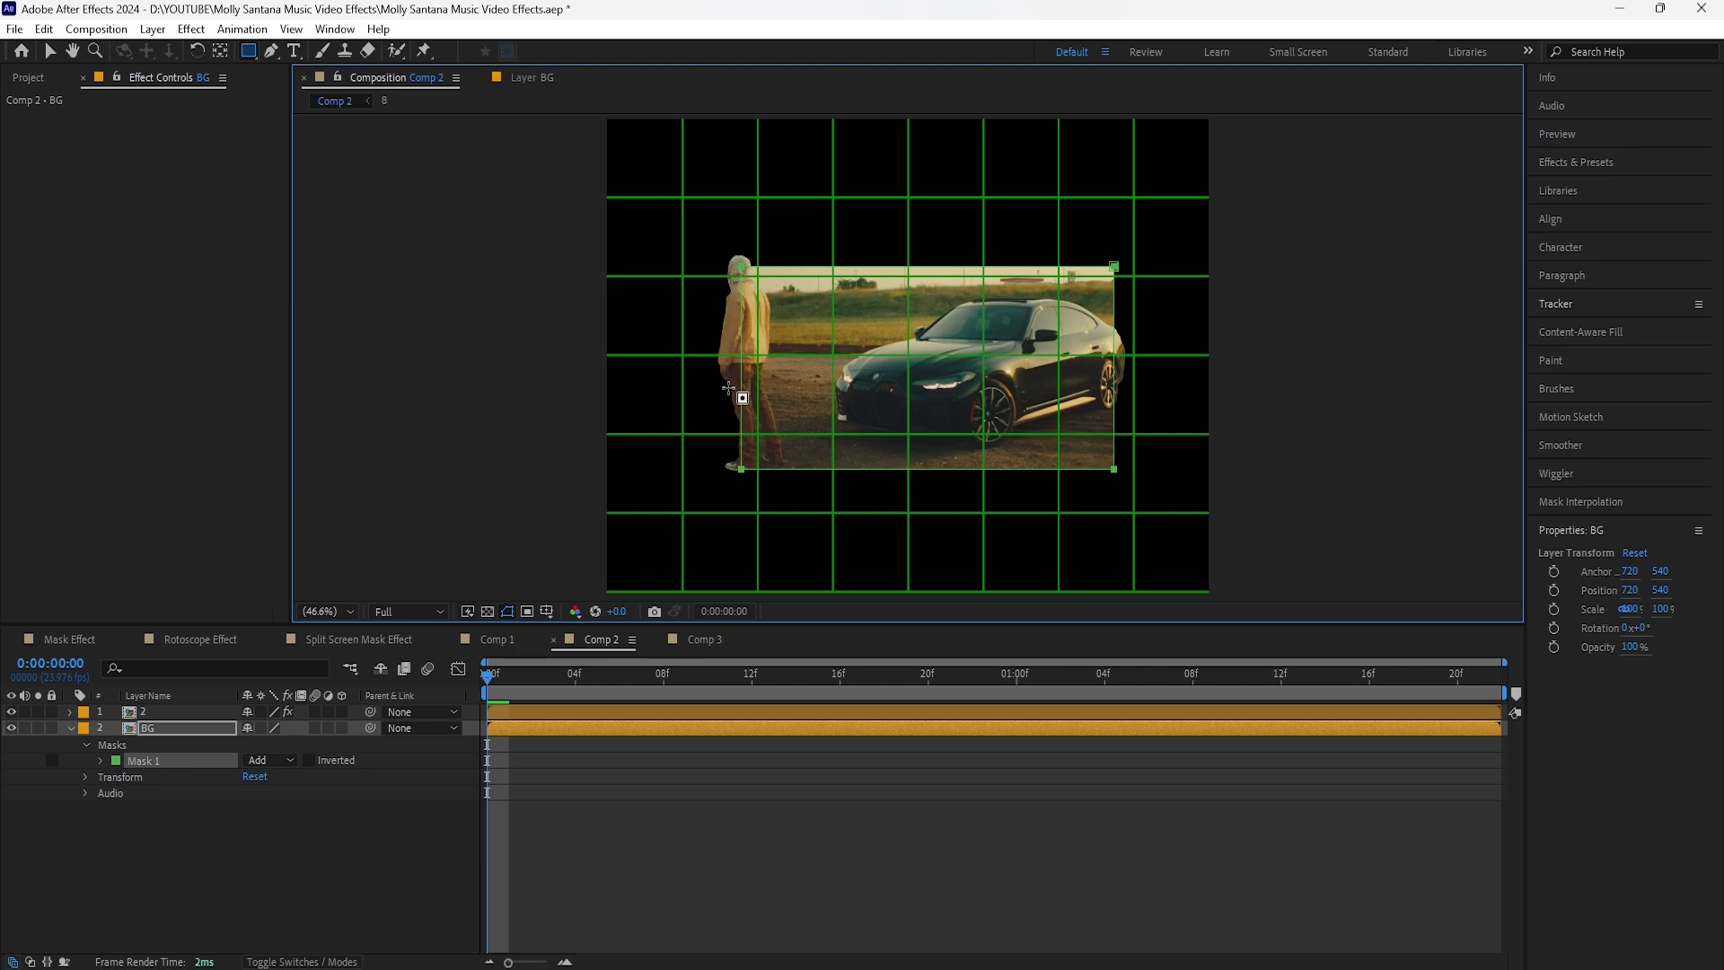
{"action": "left_click", "coordinate": [546, 612]}
{"action": "left_click", "coordinate": [581, 683]}
{"action": "key", "text": "space"}
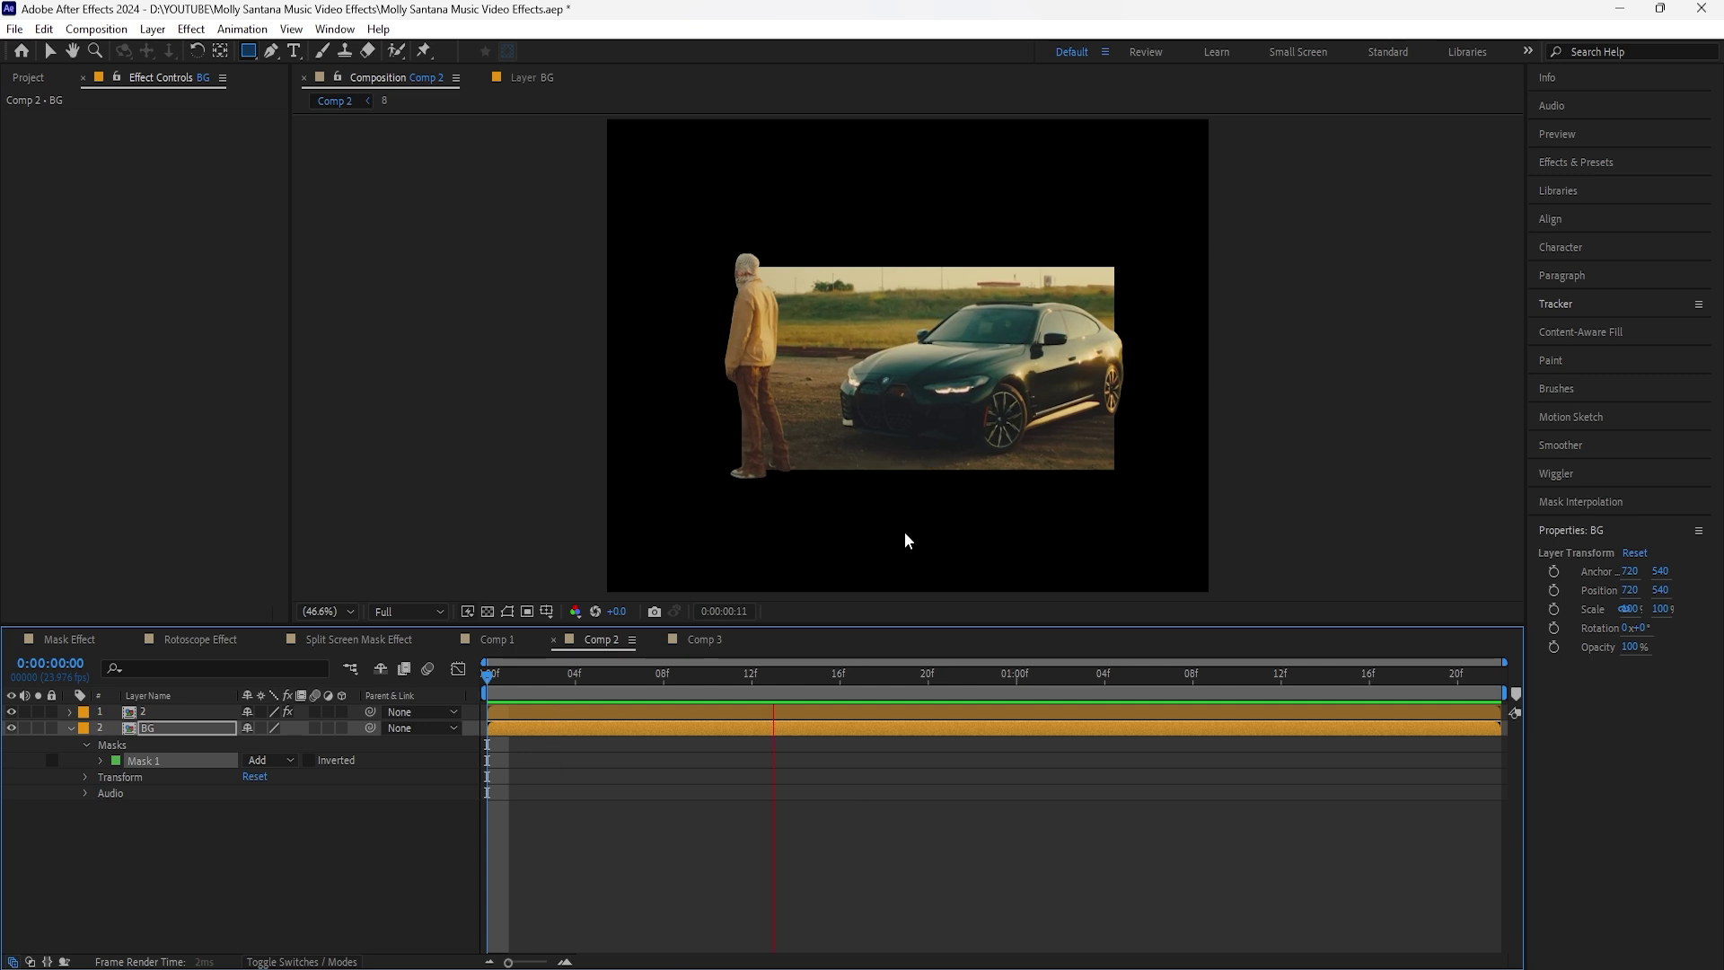
In Comp 3, roto the man with Feather 10 and Shift Edge −50%, then duplicate the layer.
{"action": "left_click", "coordinate": [662, 640]}
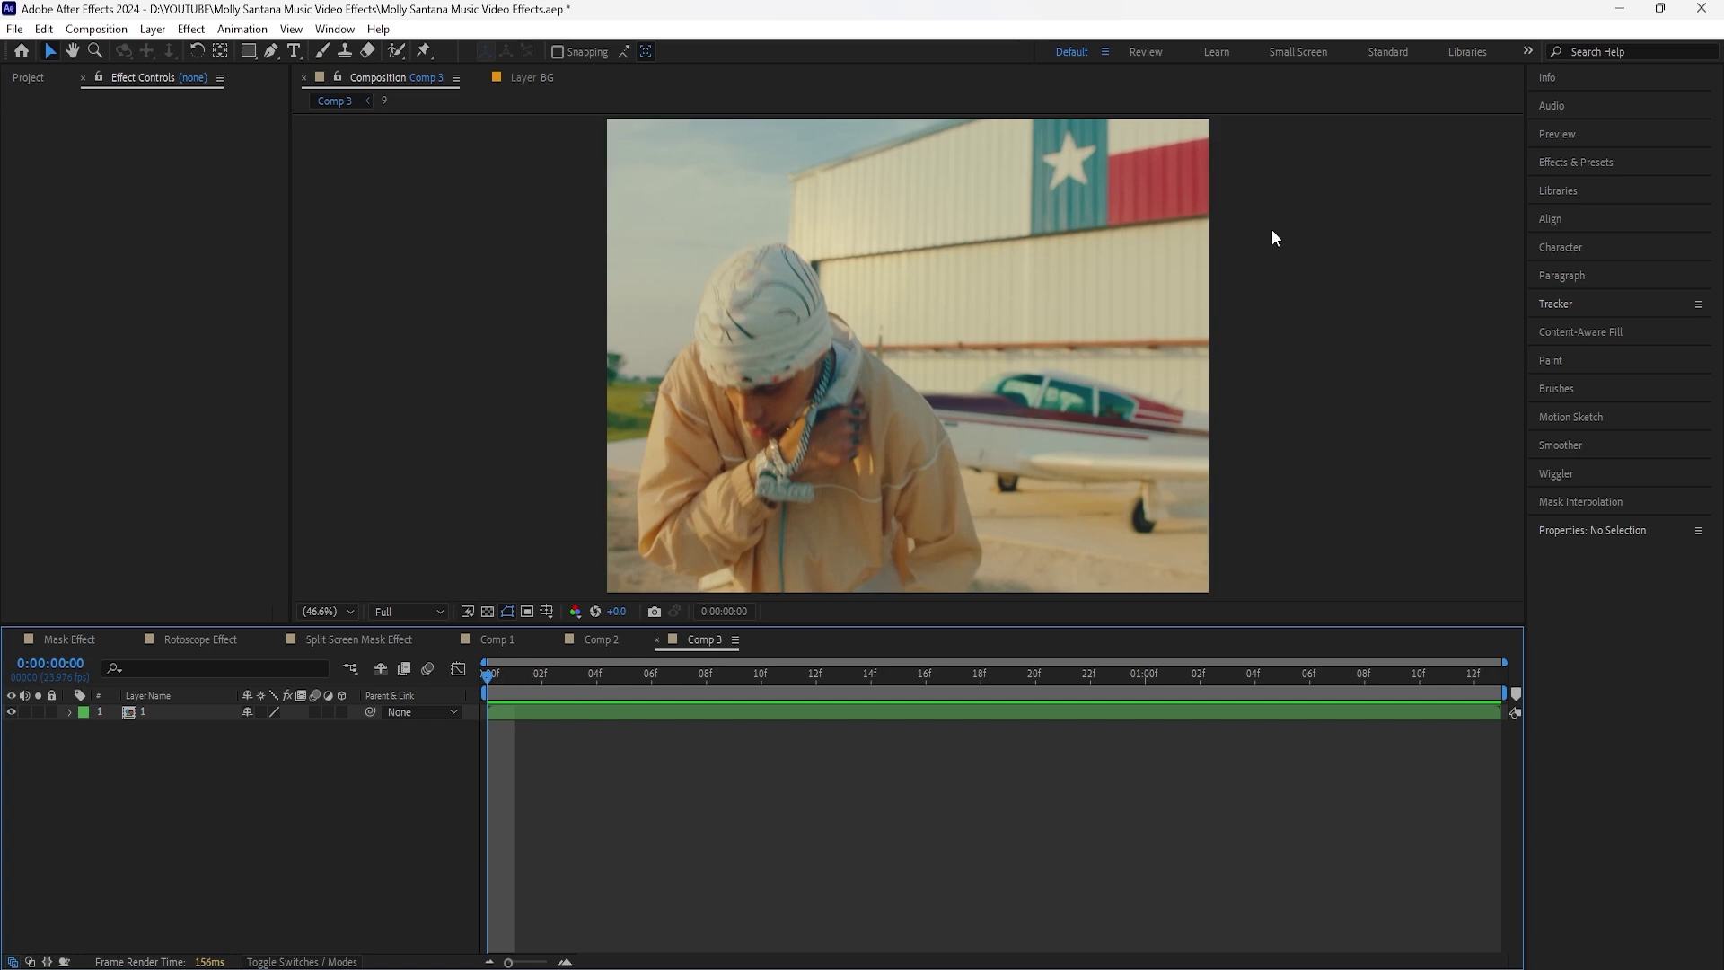
{"action": "left_click", "coordinate": [165, 711]}
{"action": "left_click", "coordinate": [396, 50]}
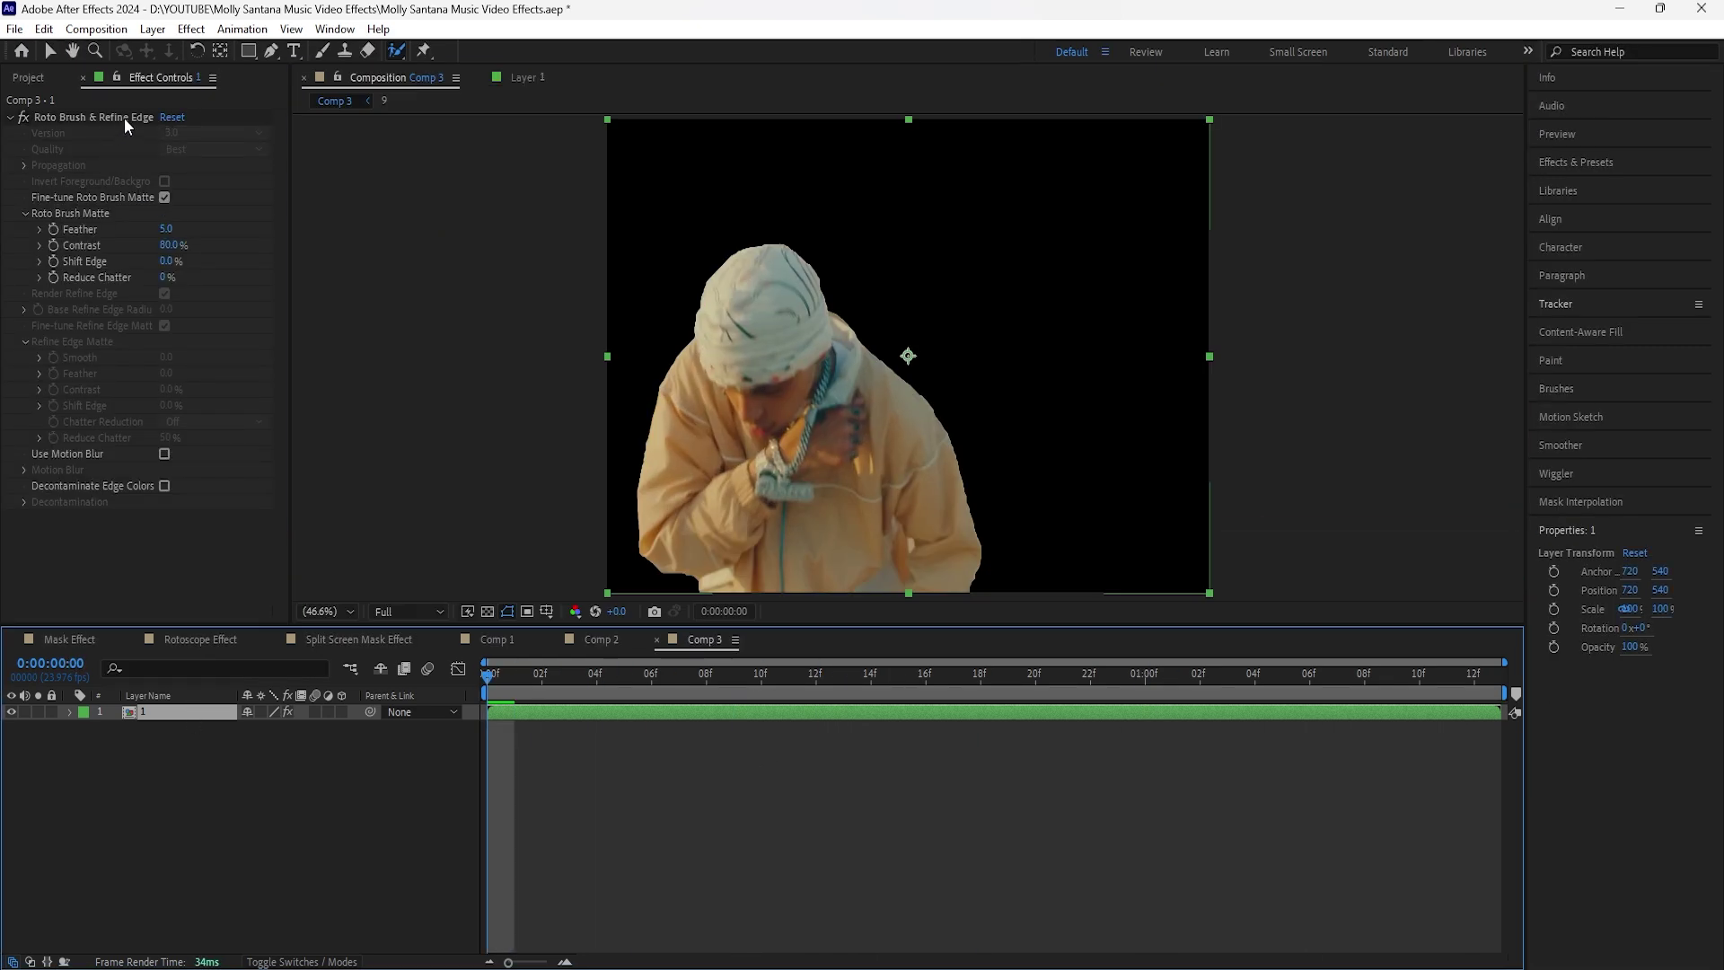
{"action": "left_click", "coordinate": [124, 117]}
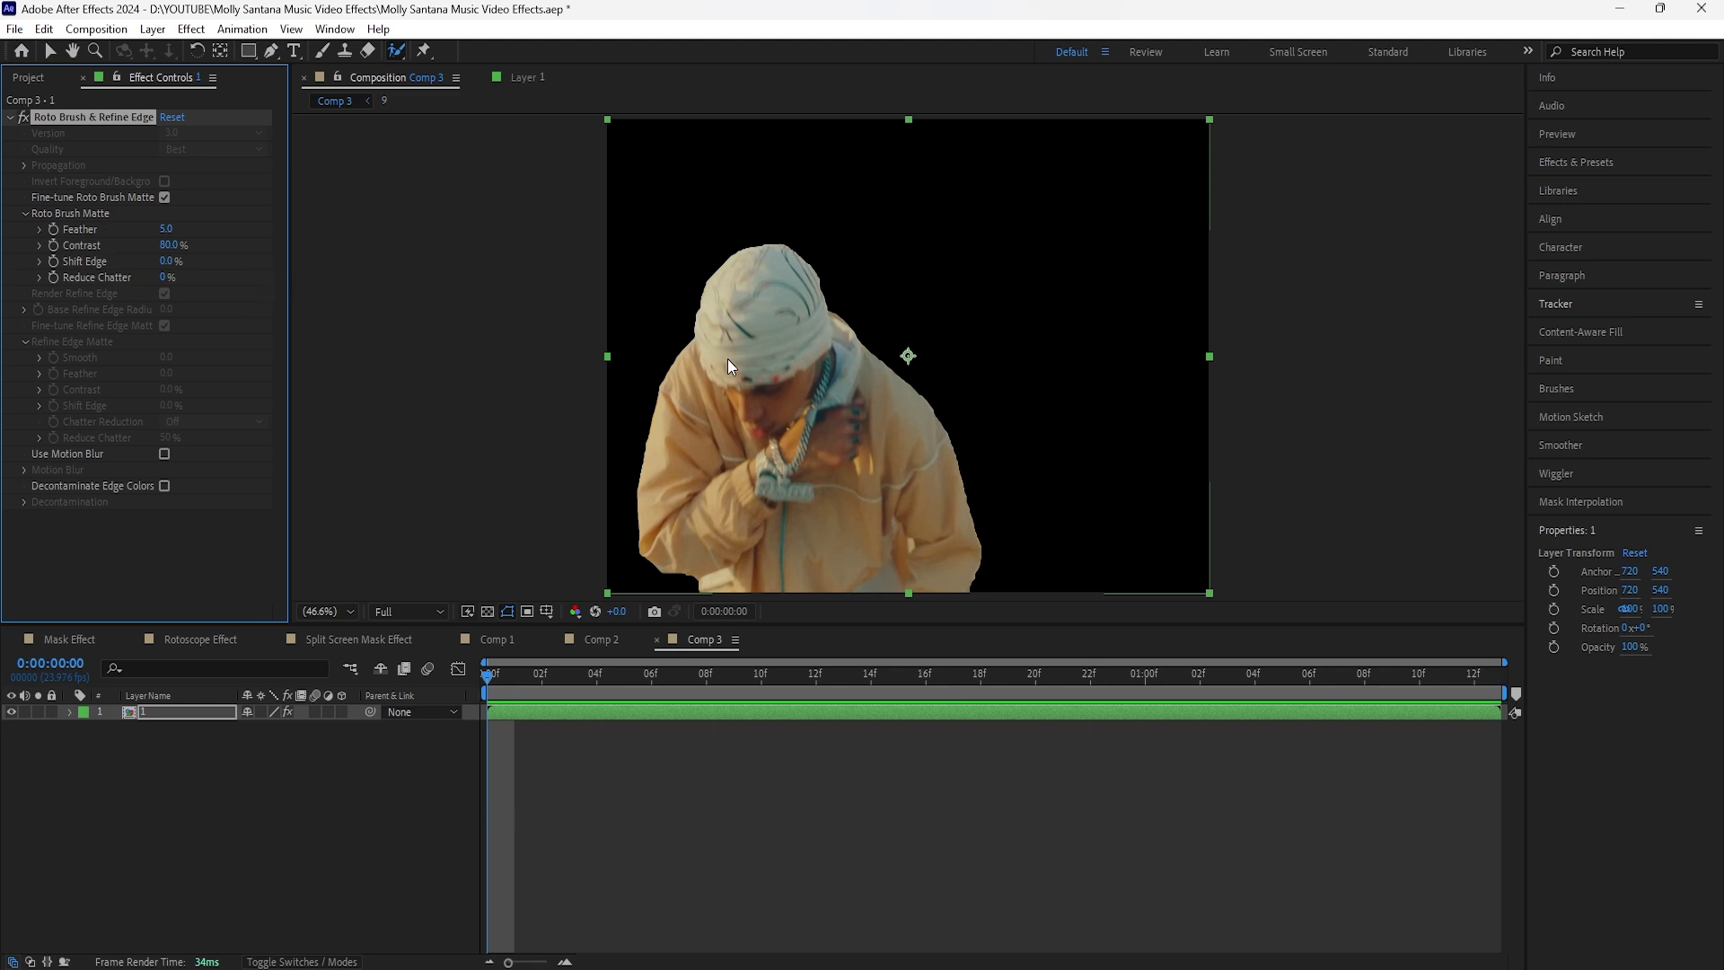
{"action": "left_click_drag", "start_coordinate": [165, 230], "coordinate": [157, 270]}
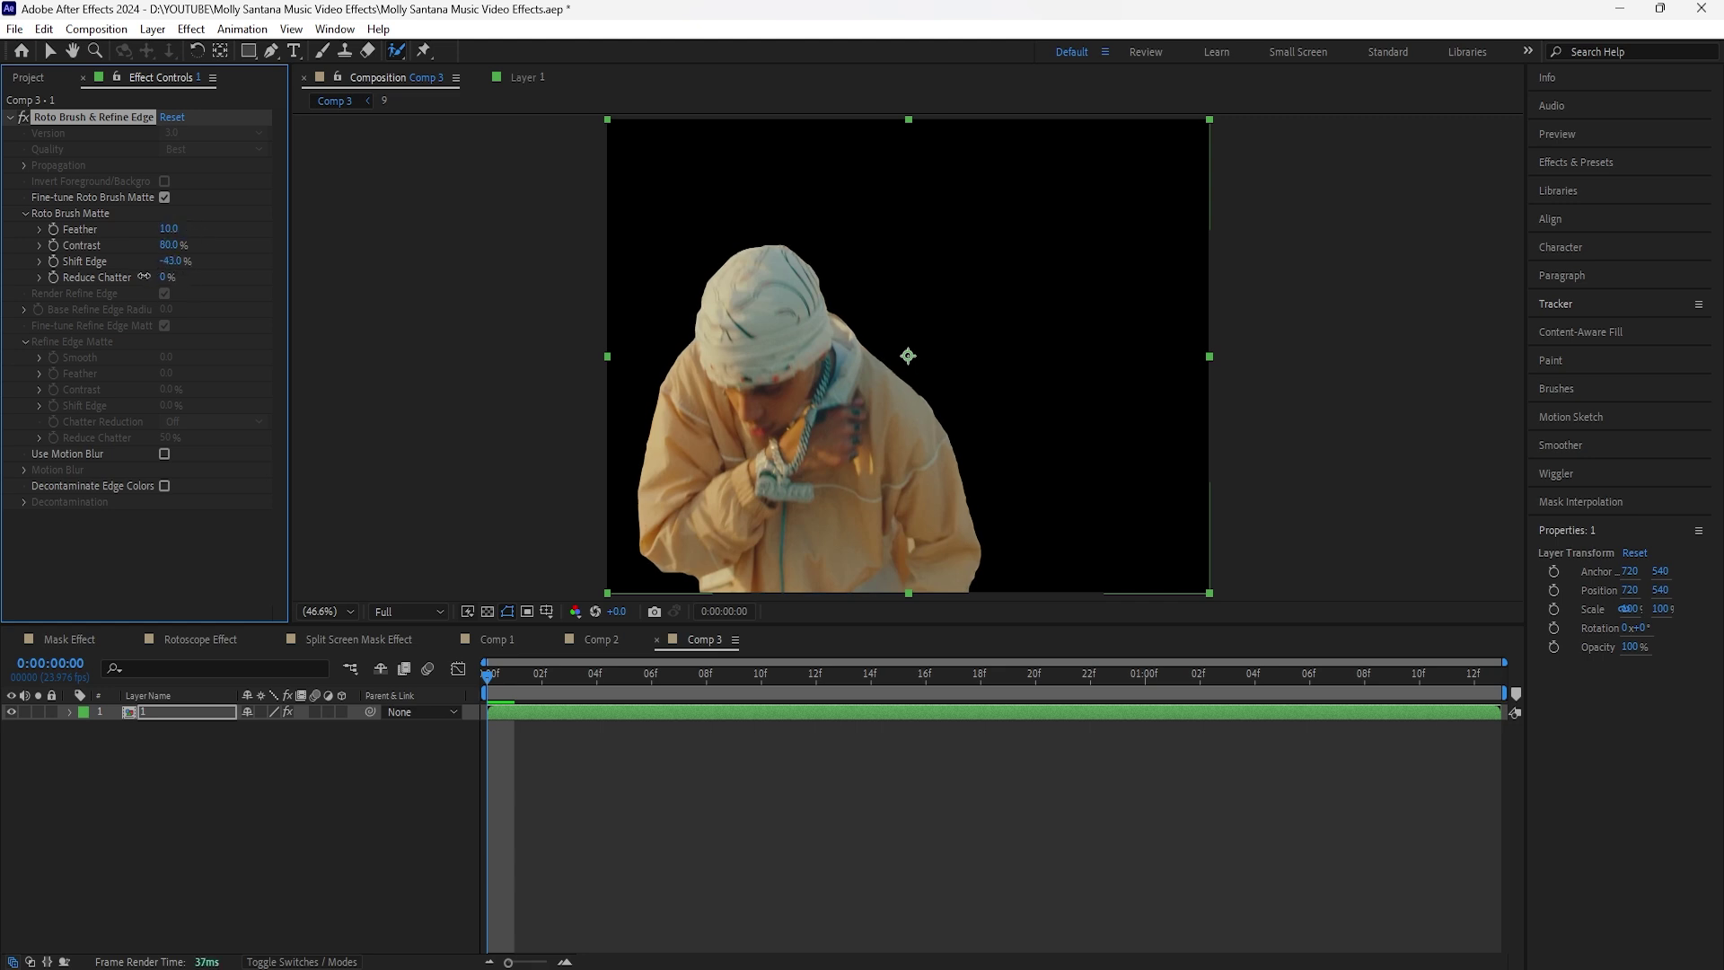
{"action": "left_click", "coordinate": [197, 713]}
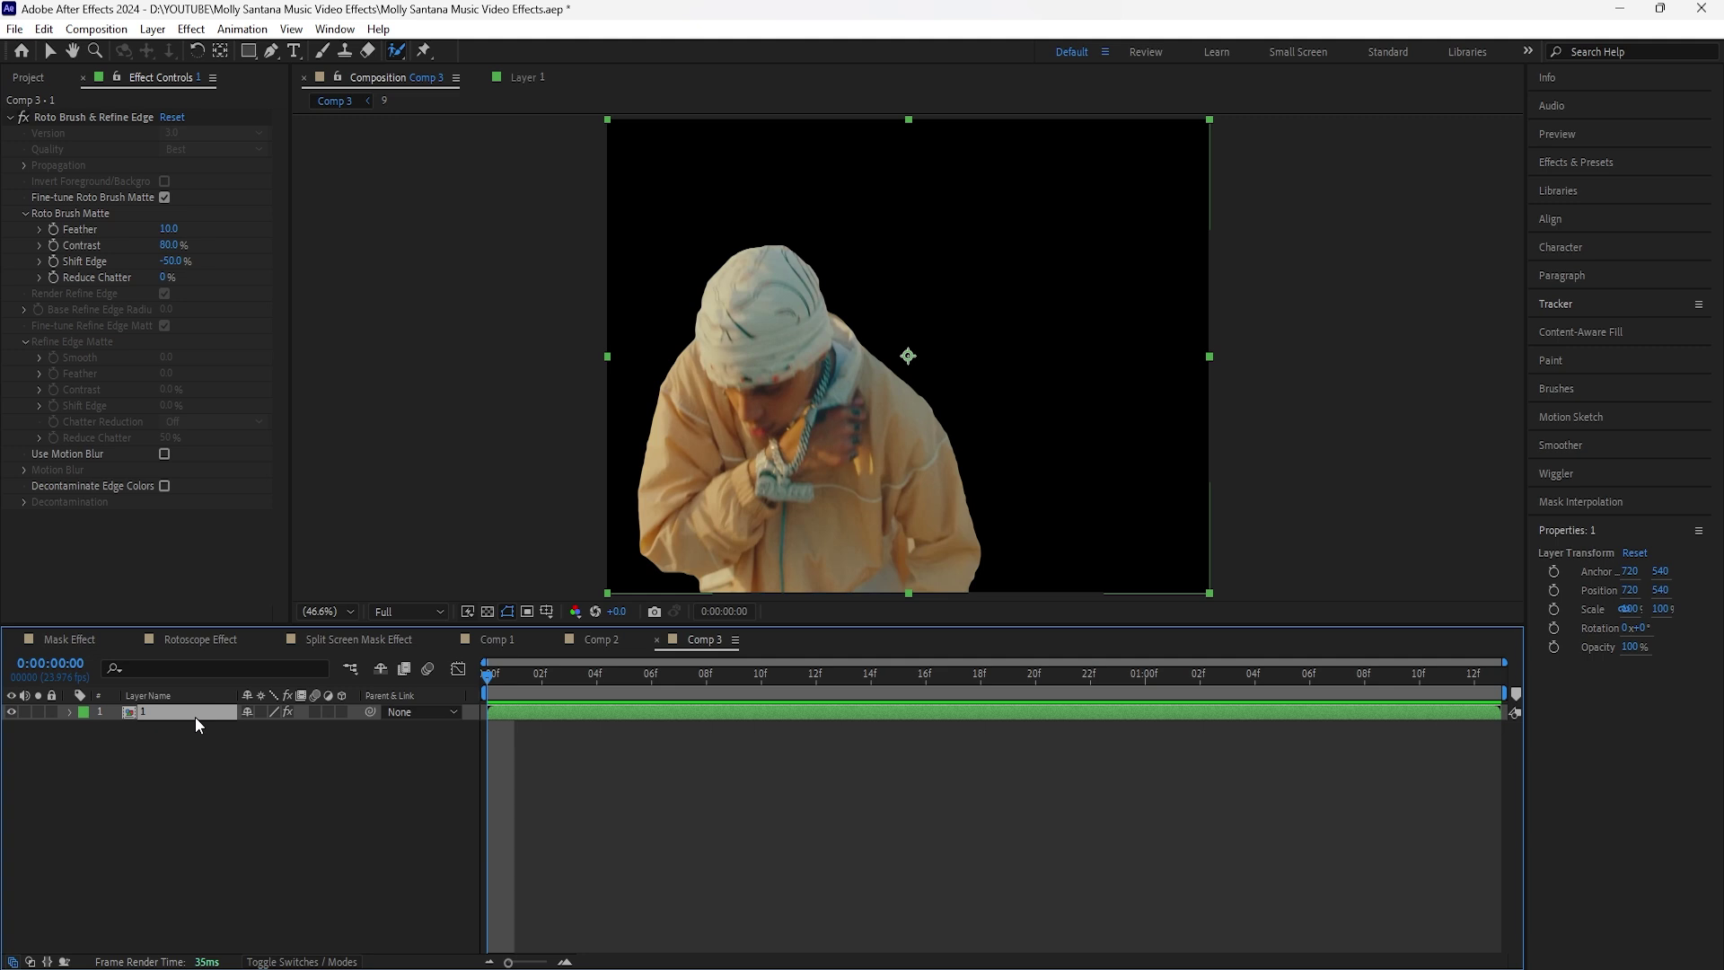
{"action": "key", "text": "ctrl+d"}
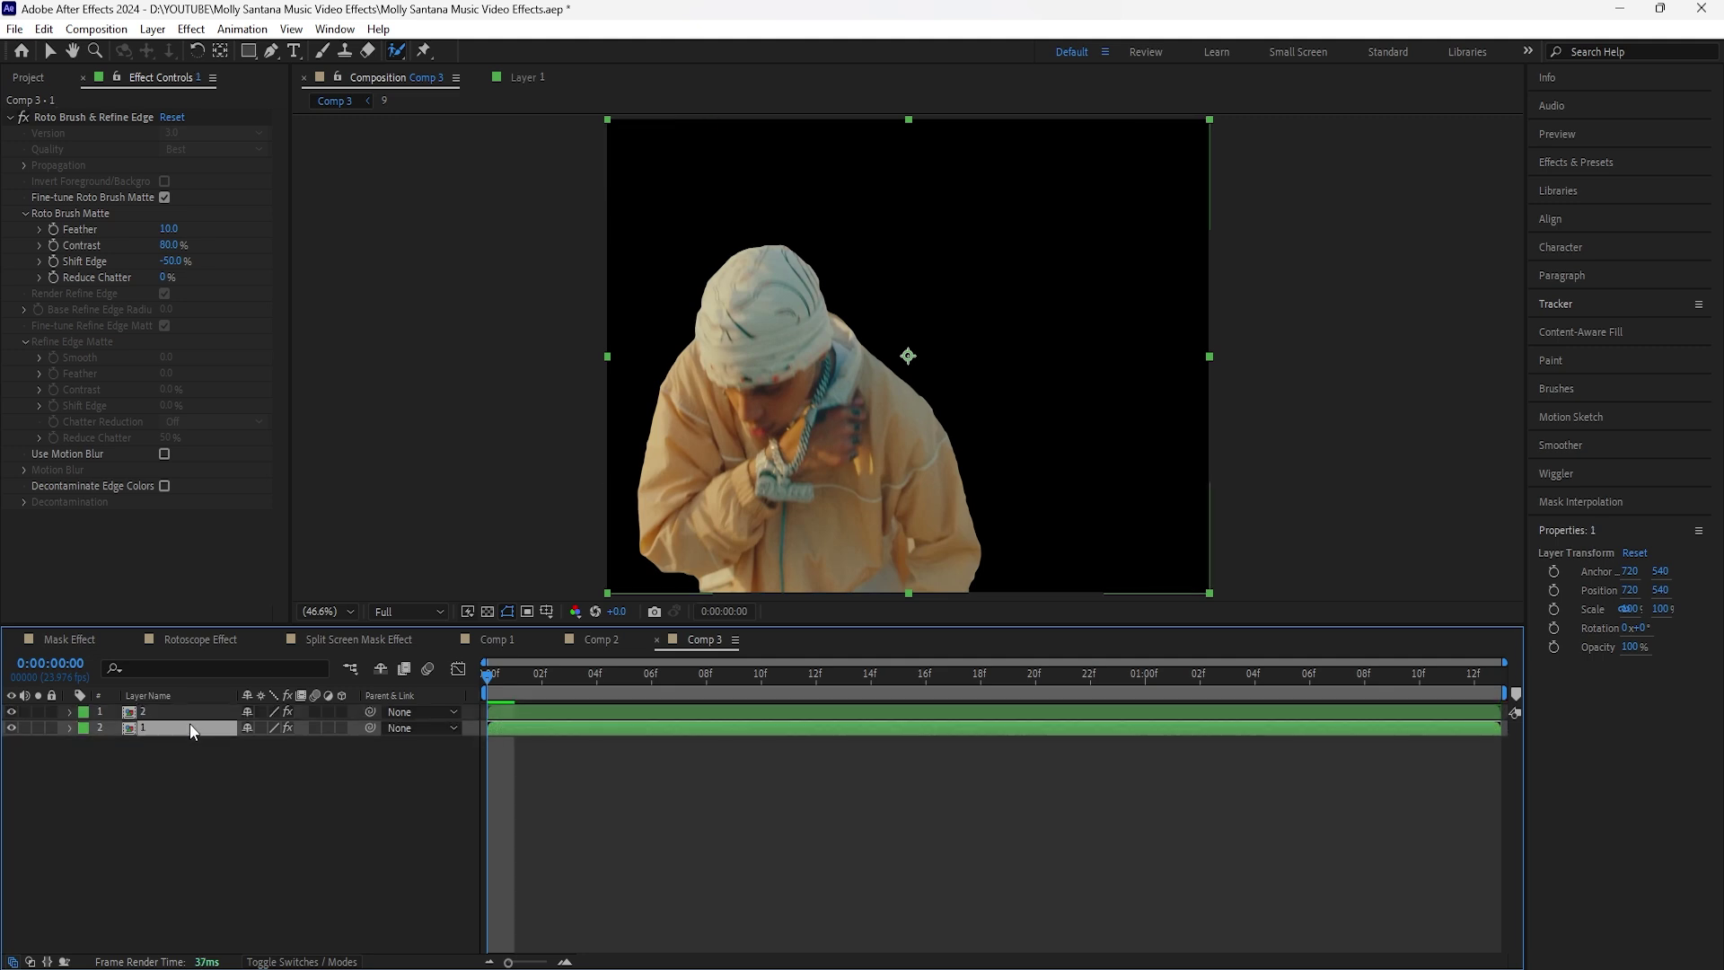
Delete Roto Brush from the lower copy and rename it BG.
{"action": "left_click", "coordinate": [106, 117]}
{"action": "key", "text": "Delete"}
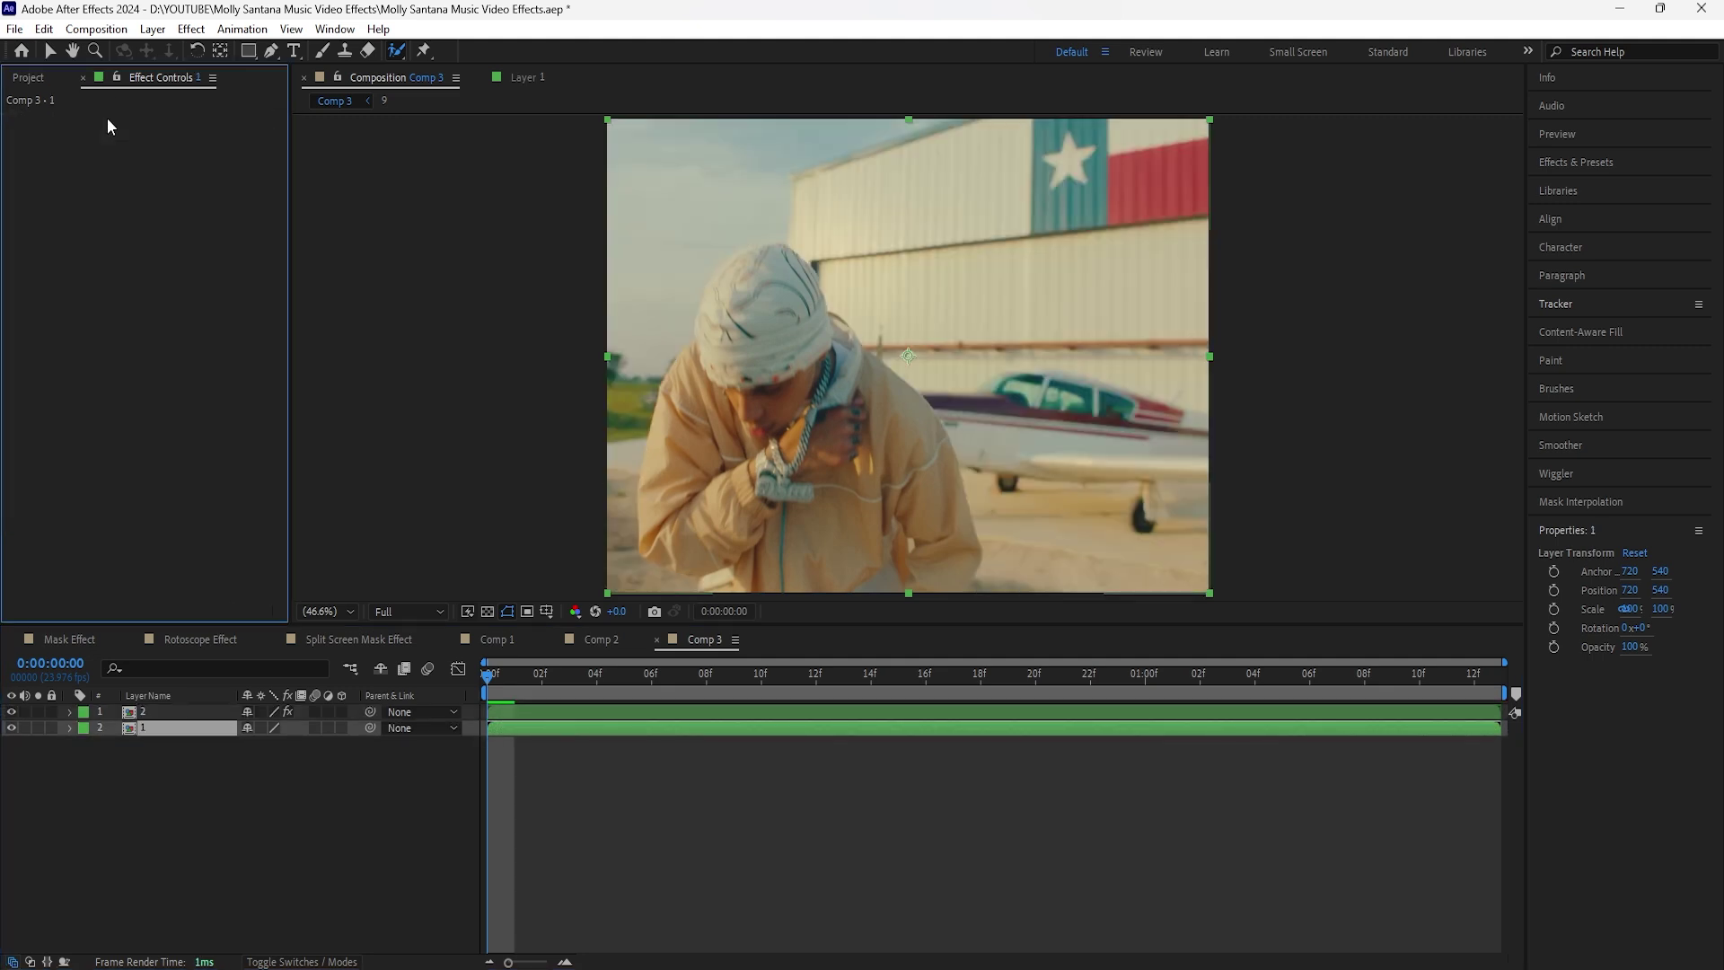
{"action": "key", "text": "Return"}
{"action": "type", "text": "BG"}
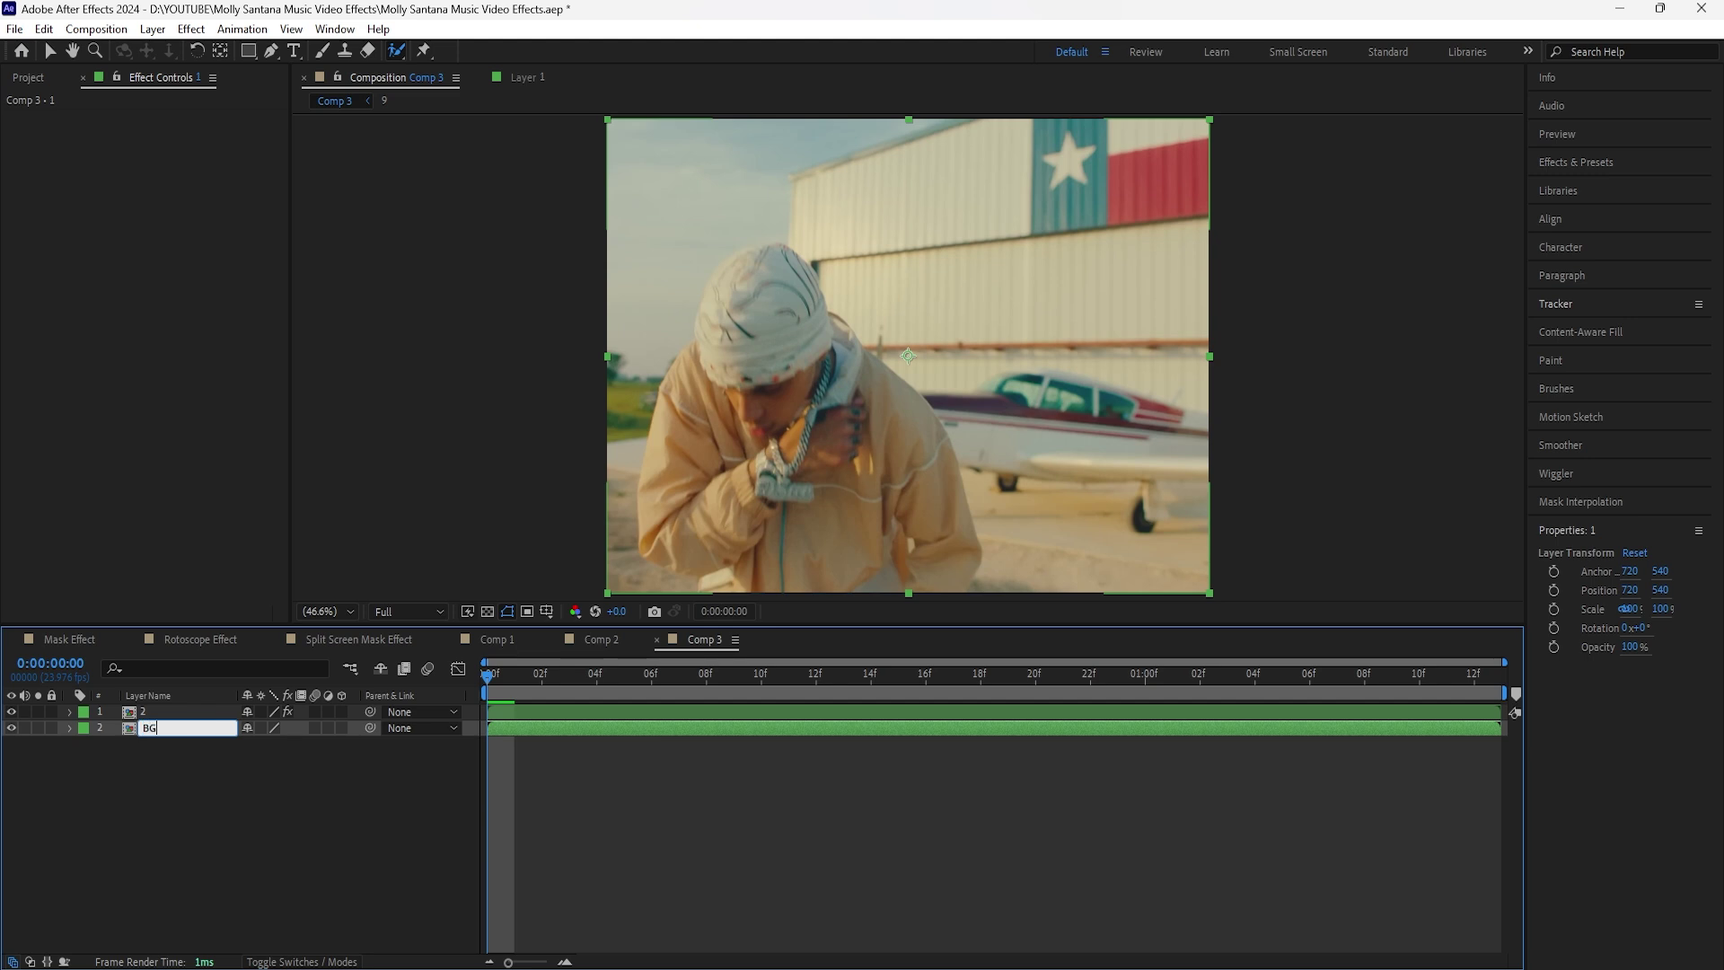
{"action": "key", "text": "Return"}
Add a new black solid layer to the composition.
{"action": "right_click", "coordinate": [288, 781]}
{"action": "mouse_move", "coordinate": [455, 537]}
{"action": "left_click", "coordinate": [584, 585]}
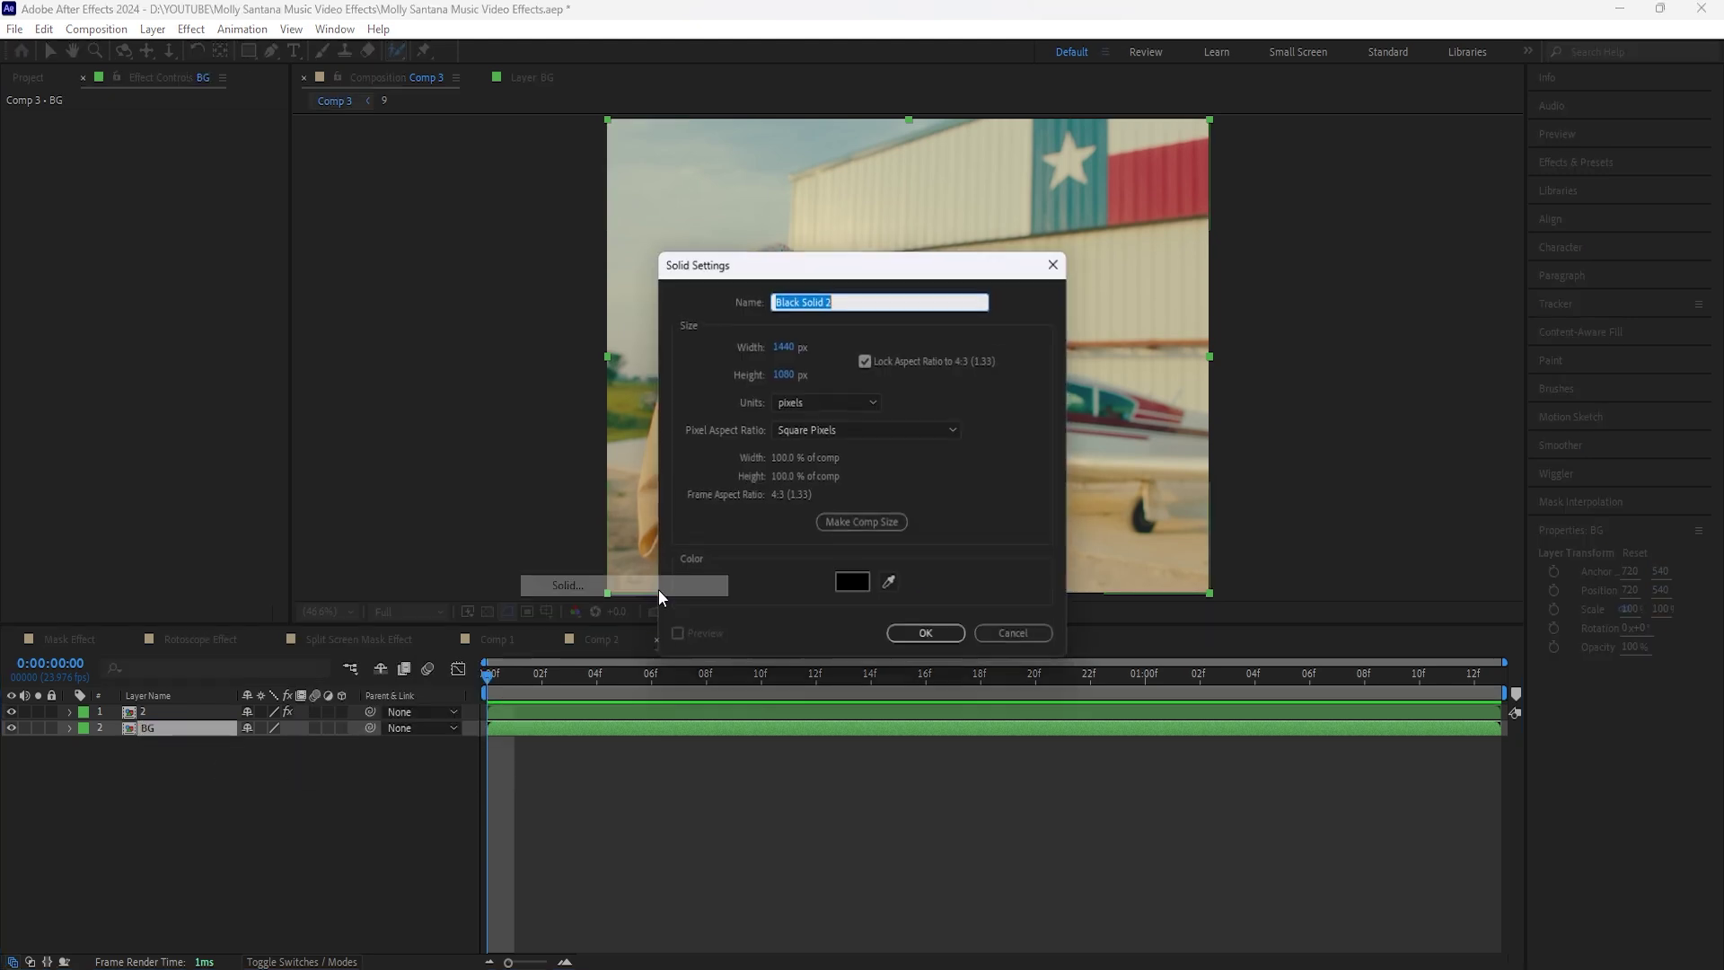
{"action": "left_click", "coordinate": [853, 584]}
{"action": "left_click", "coordinate": [1402, 314]}
{"action": "left_click", "coordinate": [928, 638]}
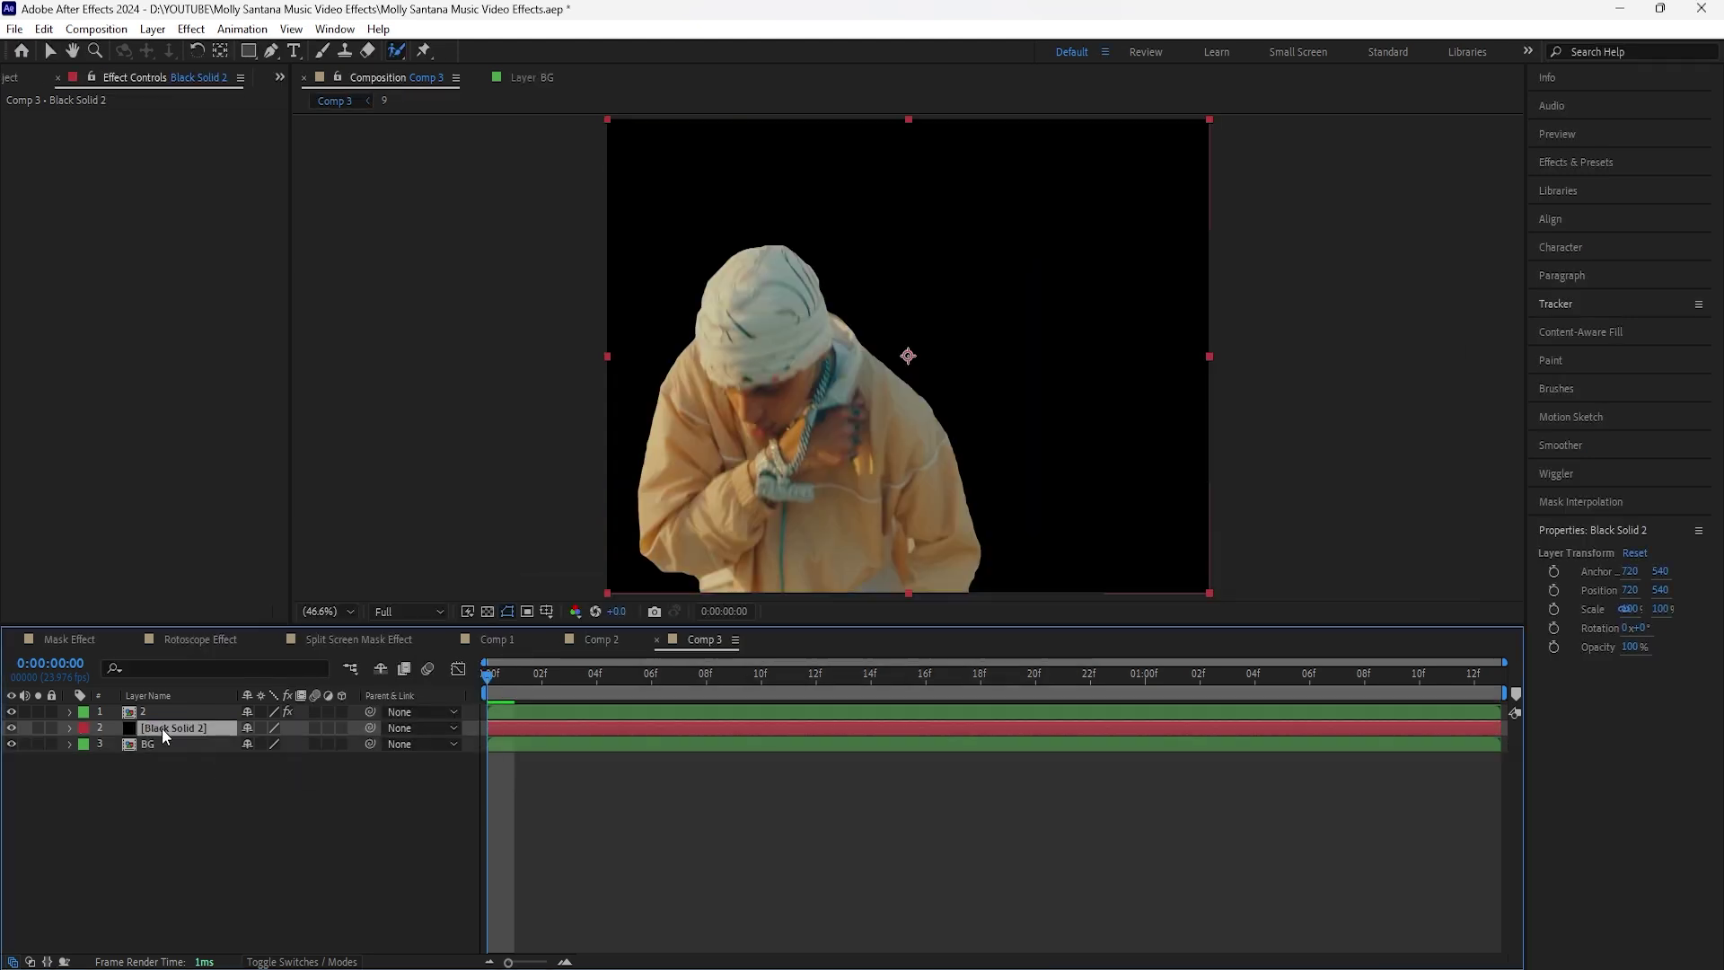
Move Black Solid 2 to Position X 1439 so it covers the right half.
{"action": "left_click", "coordinate": [164, 713]}
{"action": "left_click_drag", "start_coordinate": [178, 742], "coordinate": [182, 735]}
{"action": "left_click", "coordinate": [181, 728]}
{"action": "key", "text": "p"}
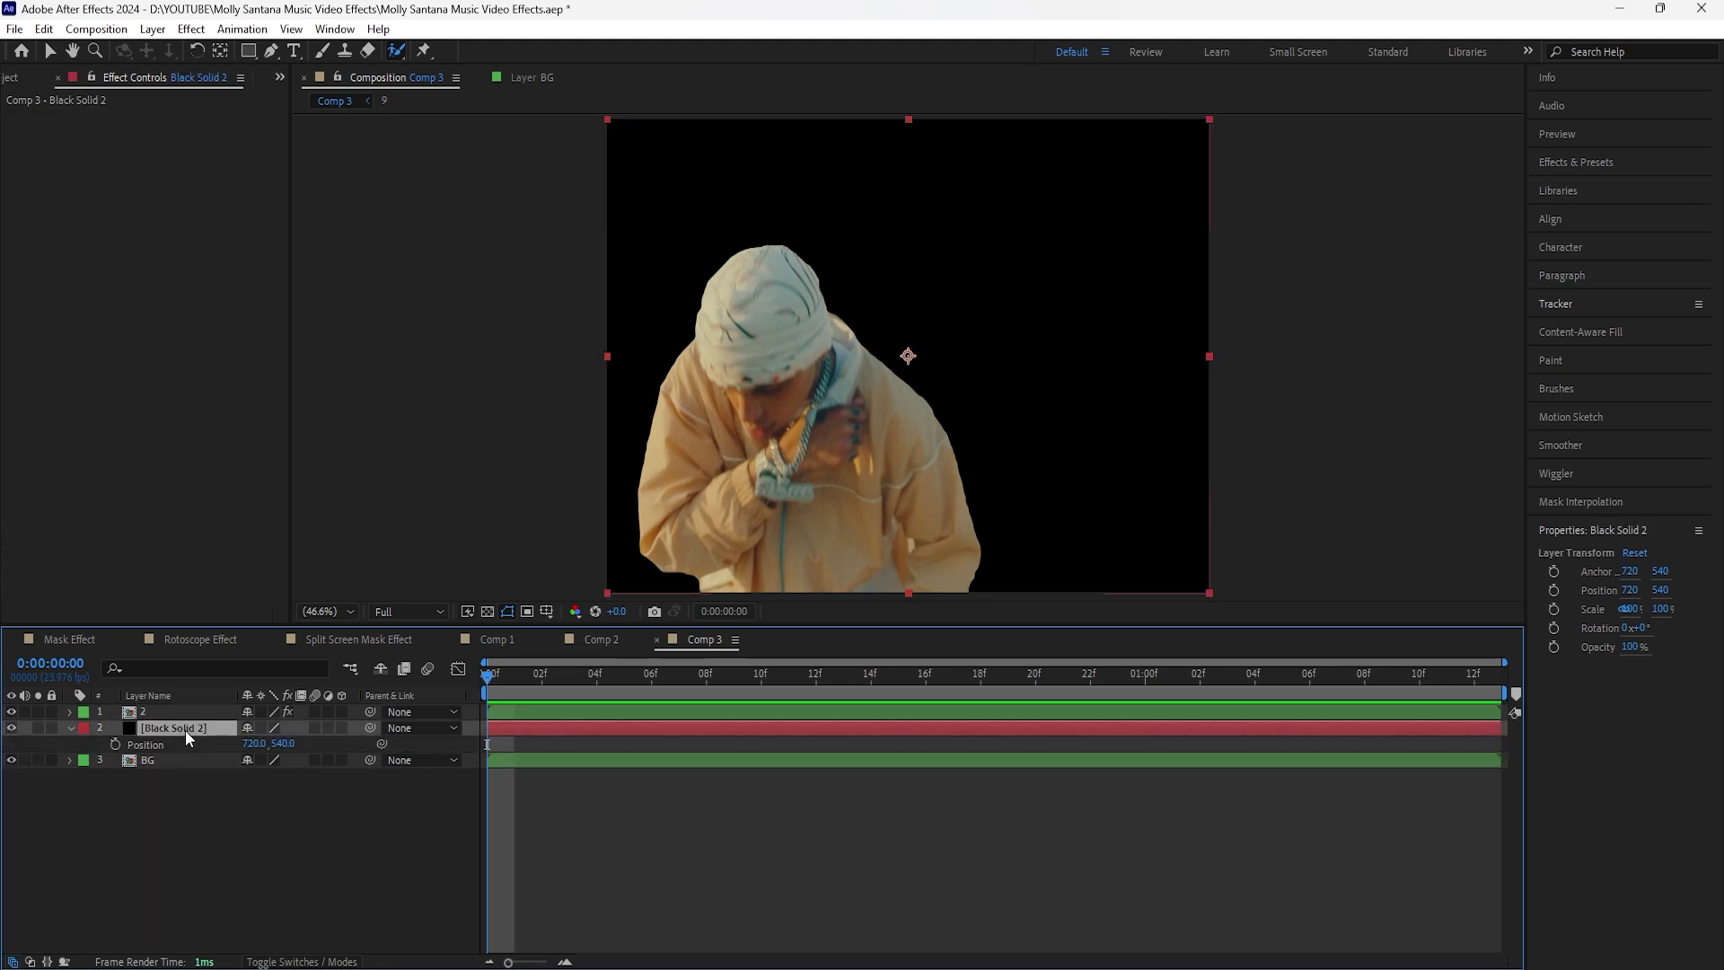
{"action": "left_click", "coordinate": [546, 611]}
{"action": "left_click", "coordinate": [584, 655]}
{"action": "left_click_drag", "start_coordinate": [255, 745], "coordinate": [897, 738]}
{"action": "left_click", "coordinate": [545, 611]}
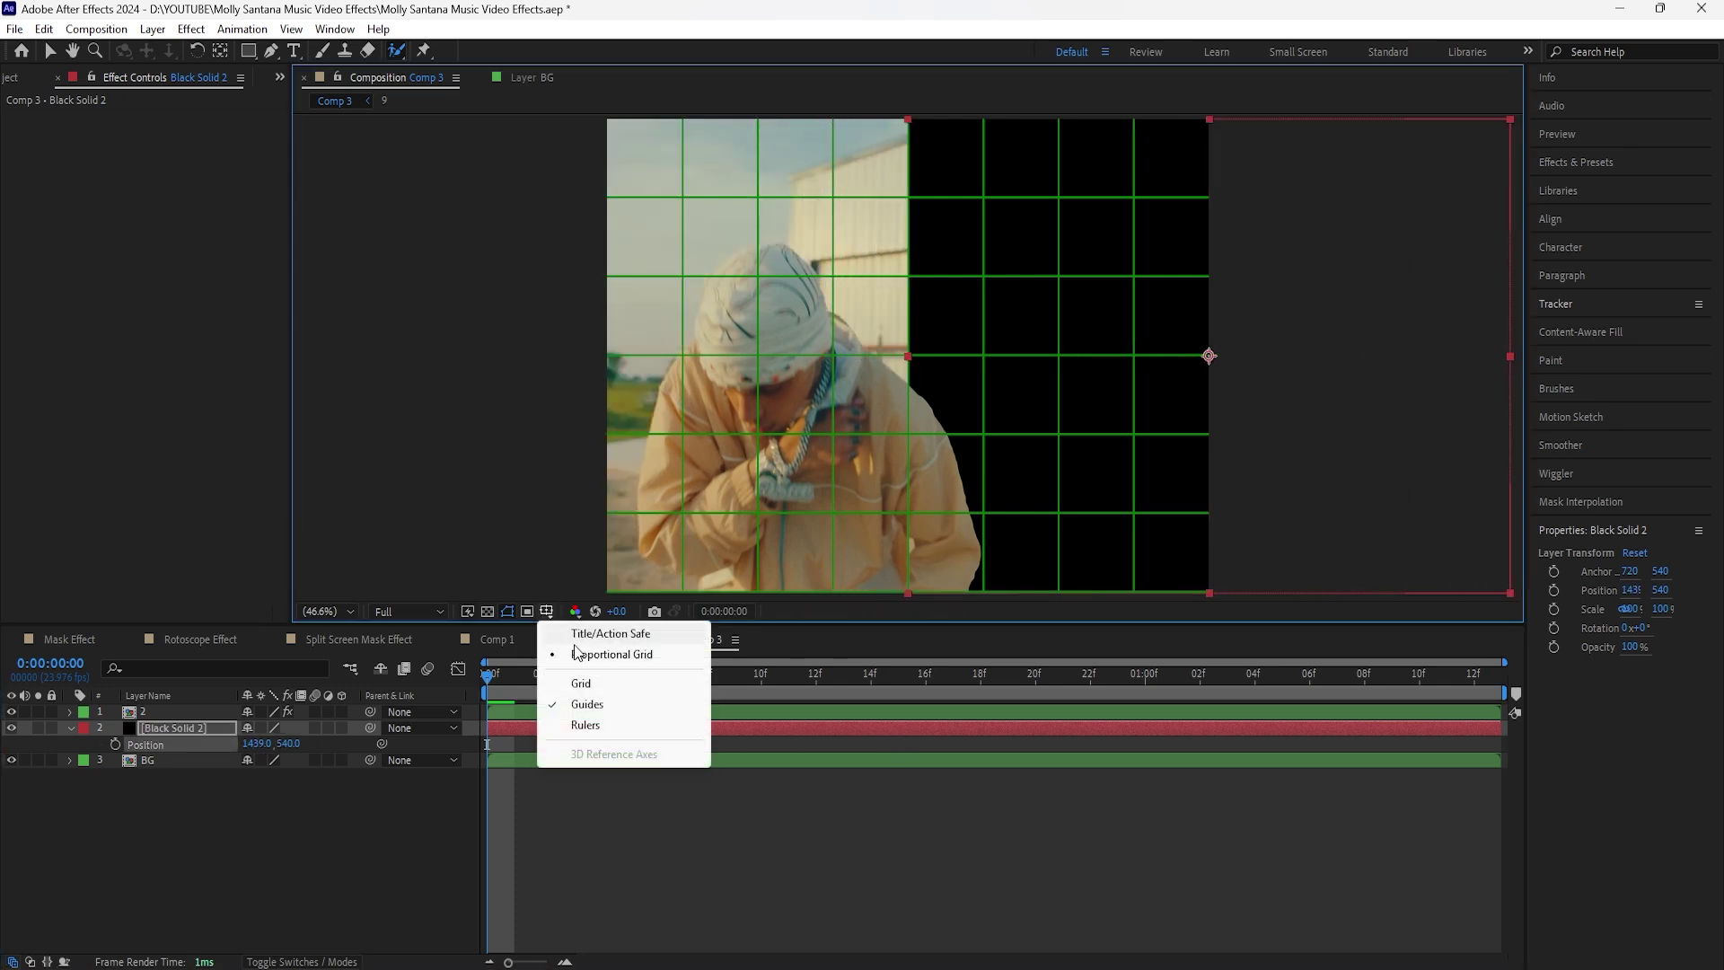
{"action": "left_click", "coordinate": [601, 655]}
Check a later frame, return to the start, hide the black solid and select BG.
{"action": "left_click", "coordinate": [508, 703]}
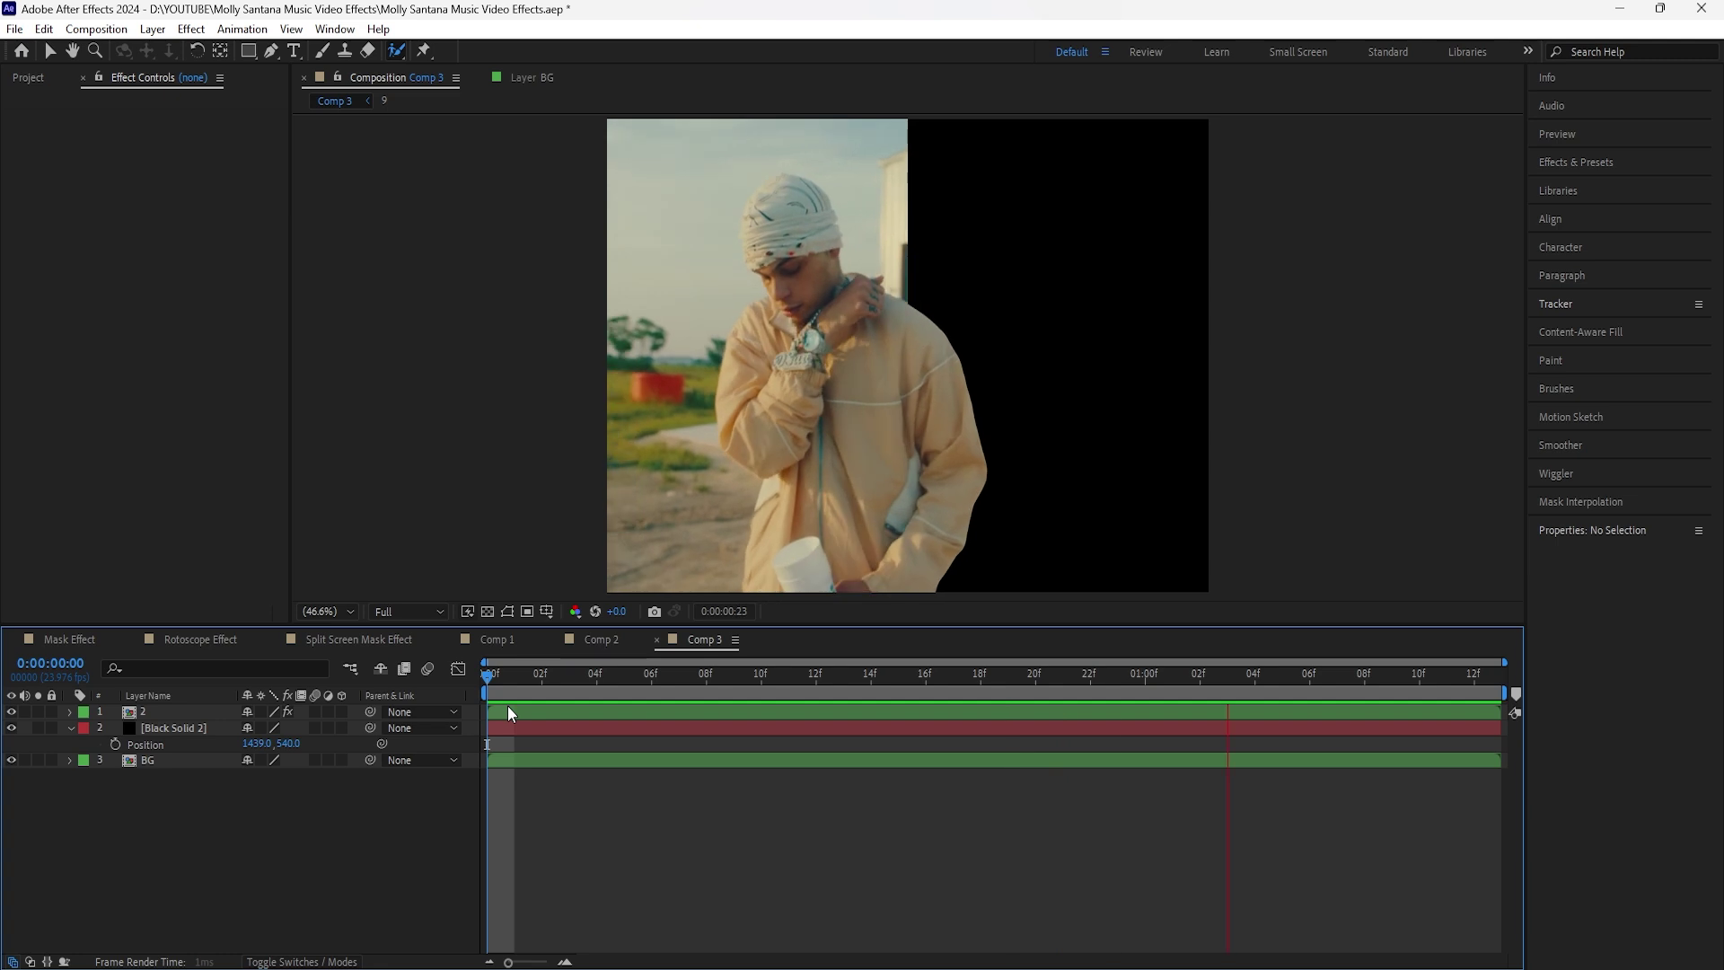
{"action": "left_click_drag", "start_coordinate": [773, 684], "coordinate": [718, 725]}
{"action": "key", "text": "Home"}
{"action": "left_click", "coordinate": [11, 727]}
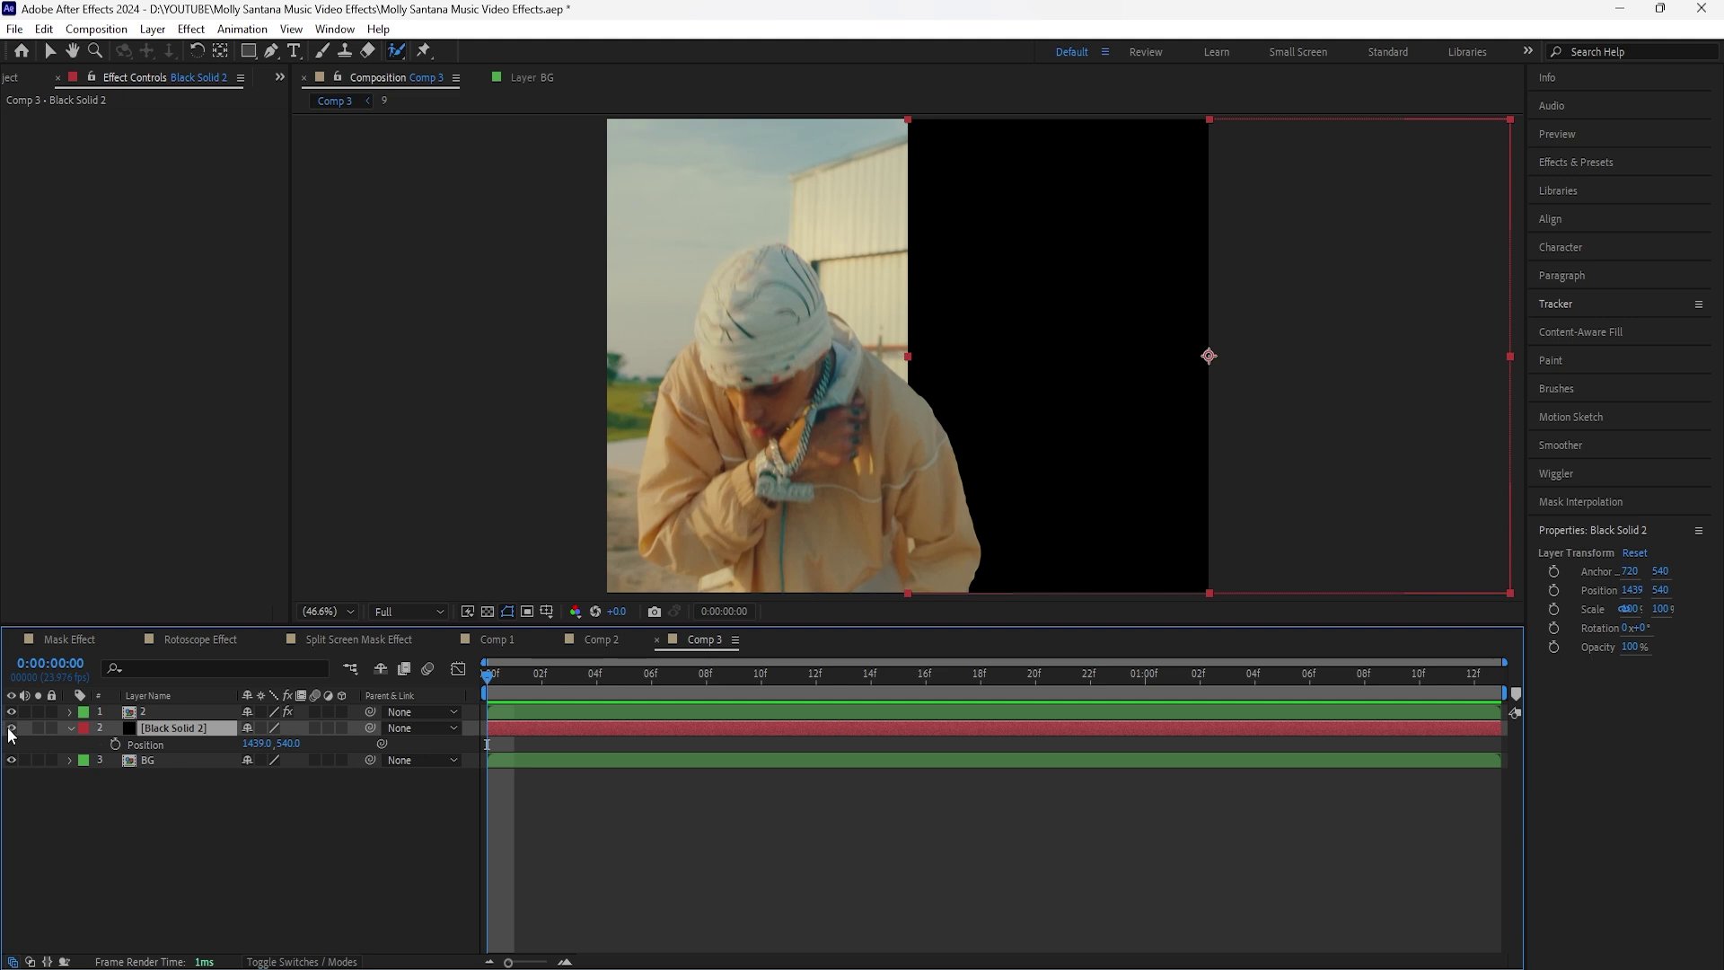
{"action": "left_click", "coordinate": [181, 760]}
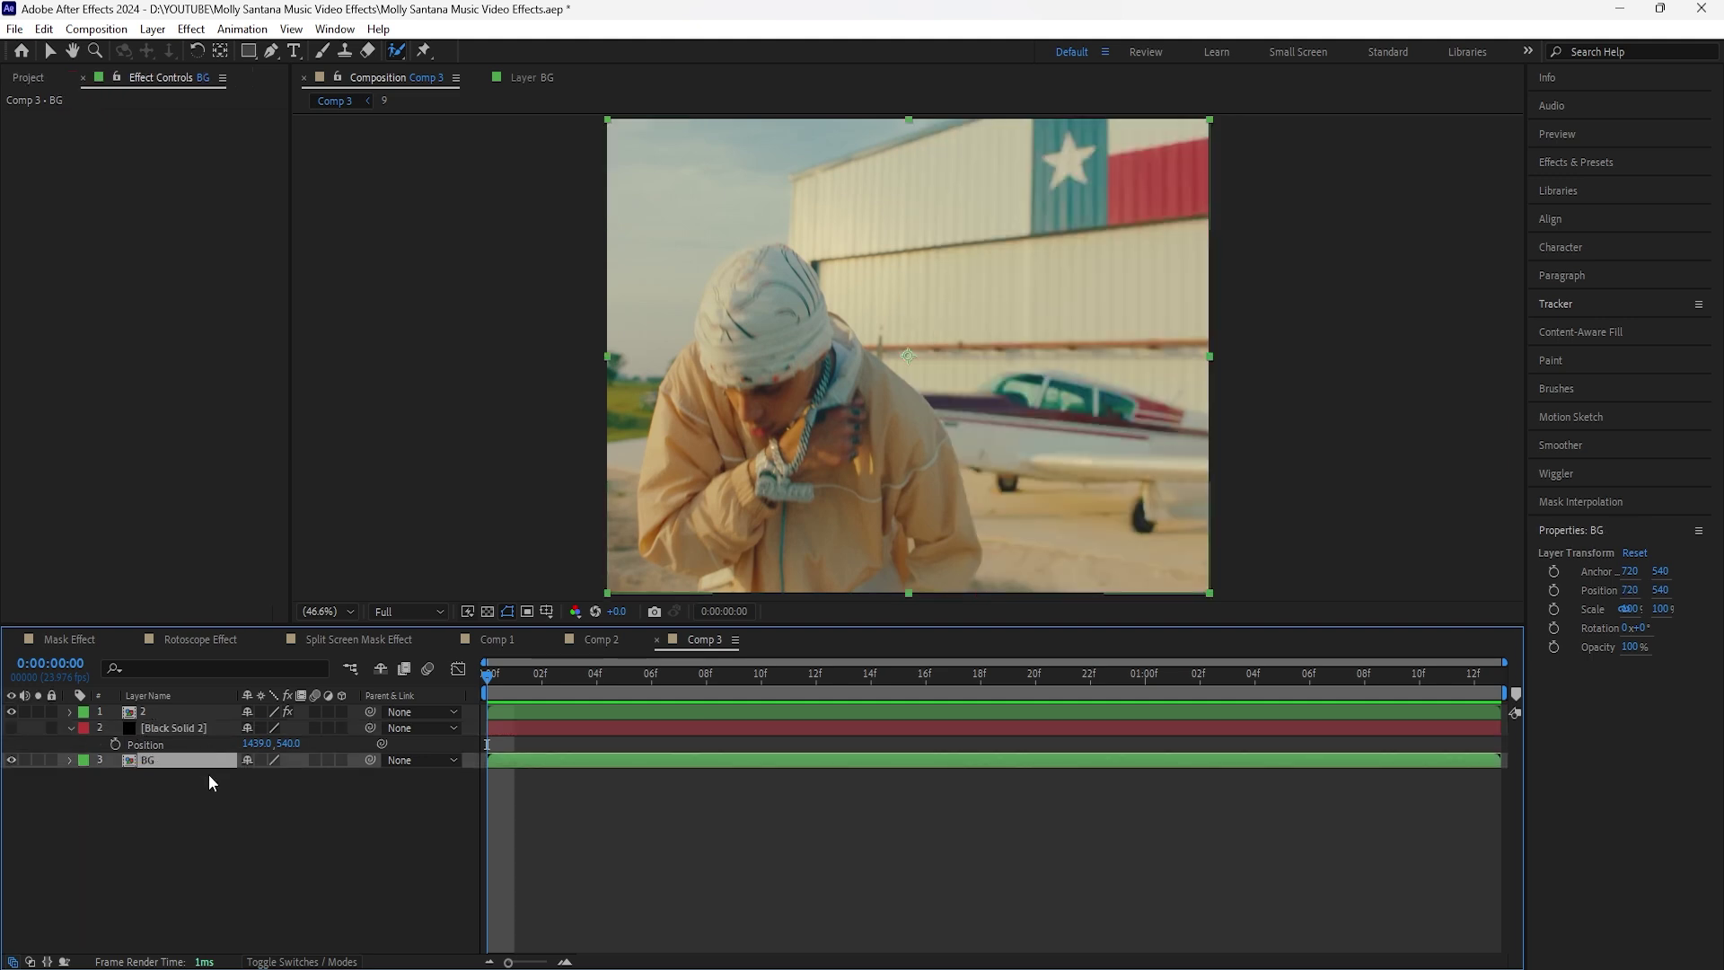
Search for 'crop' and apply the Crop Edges preset to BG.
{"action": "left_click", "coordinate": [52, 49]}
{"action": "left_click", "coordinate": [1647, 163]}
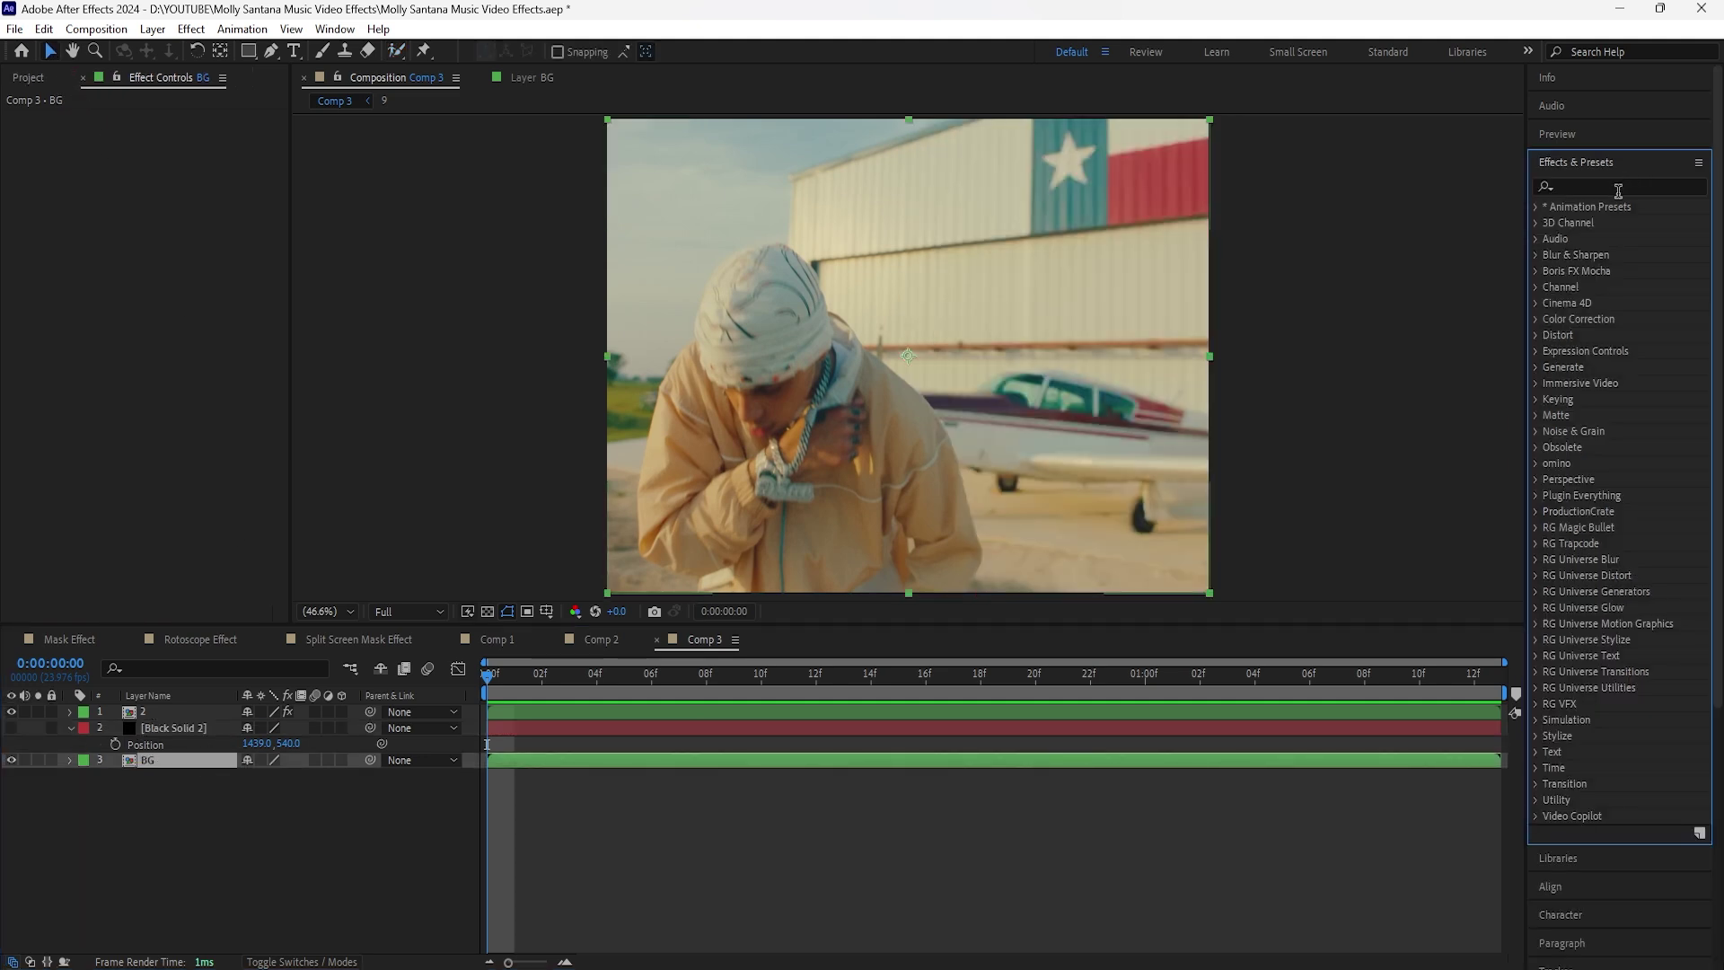
{"action": "left_click", "coordinate": [1613, 186]}
{"action": "type", "text": "crop"}
{"action": "double_click", "coordinate": [1630, 255]}
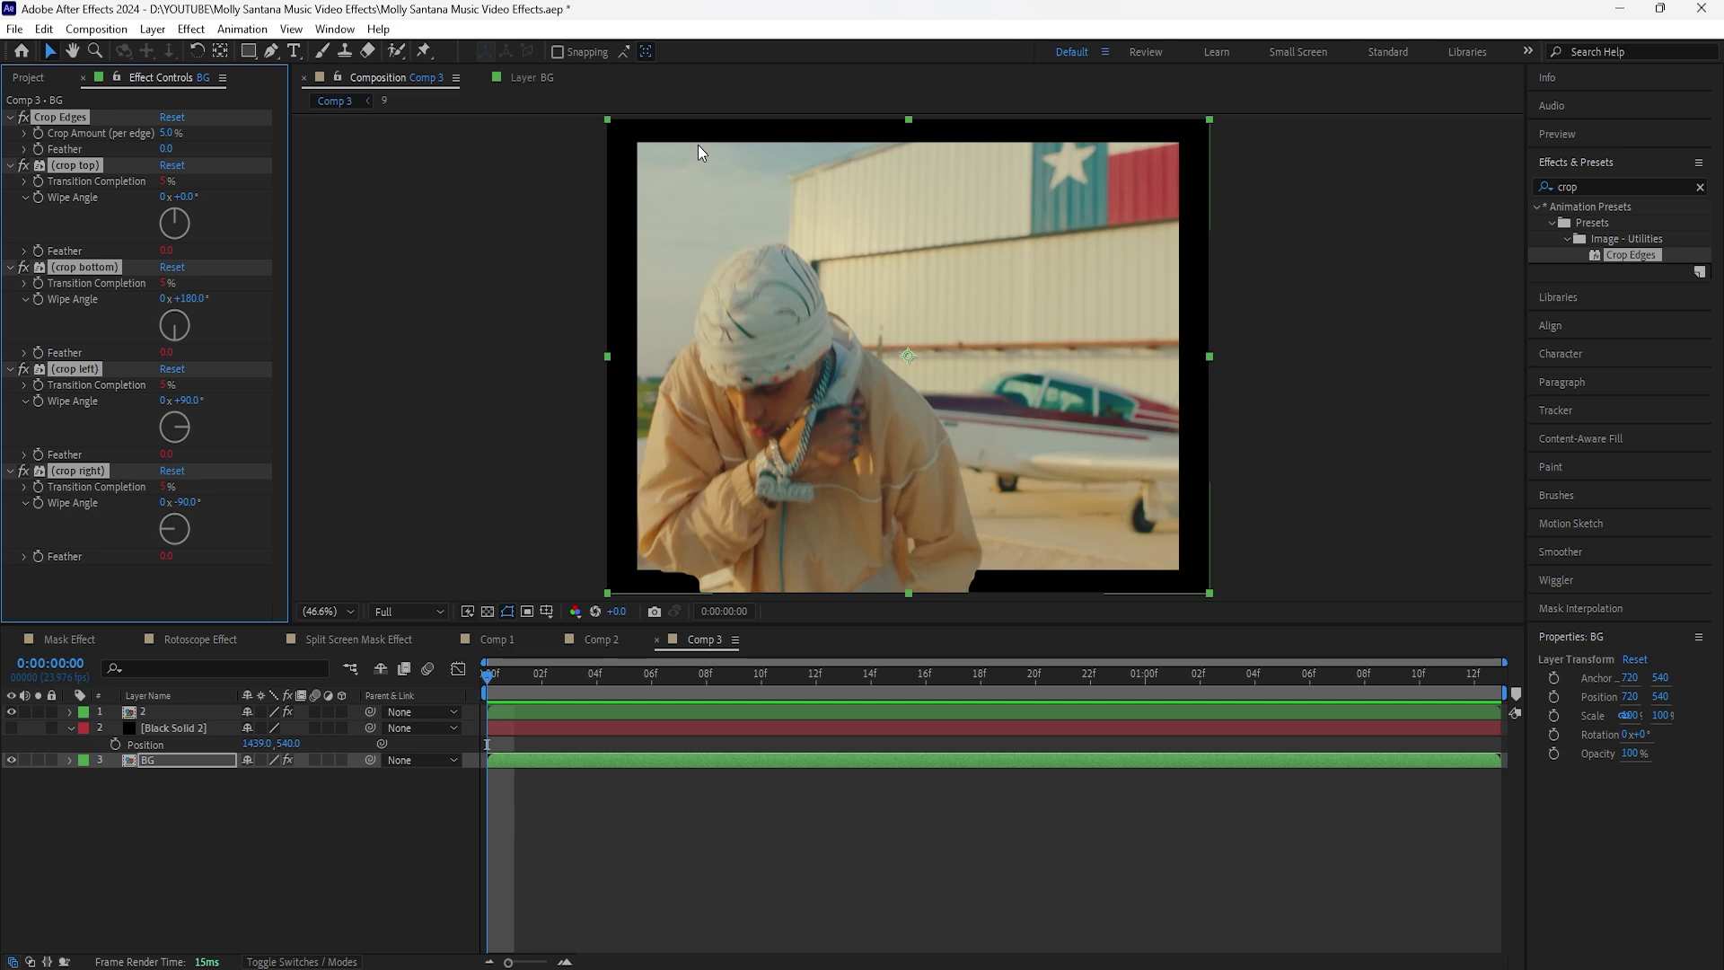
Keep only crop right, set its Transition Completion to about 48%, and preview.
{"action": "left_click", "coordinate": [400, 471]}
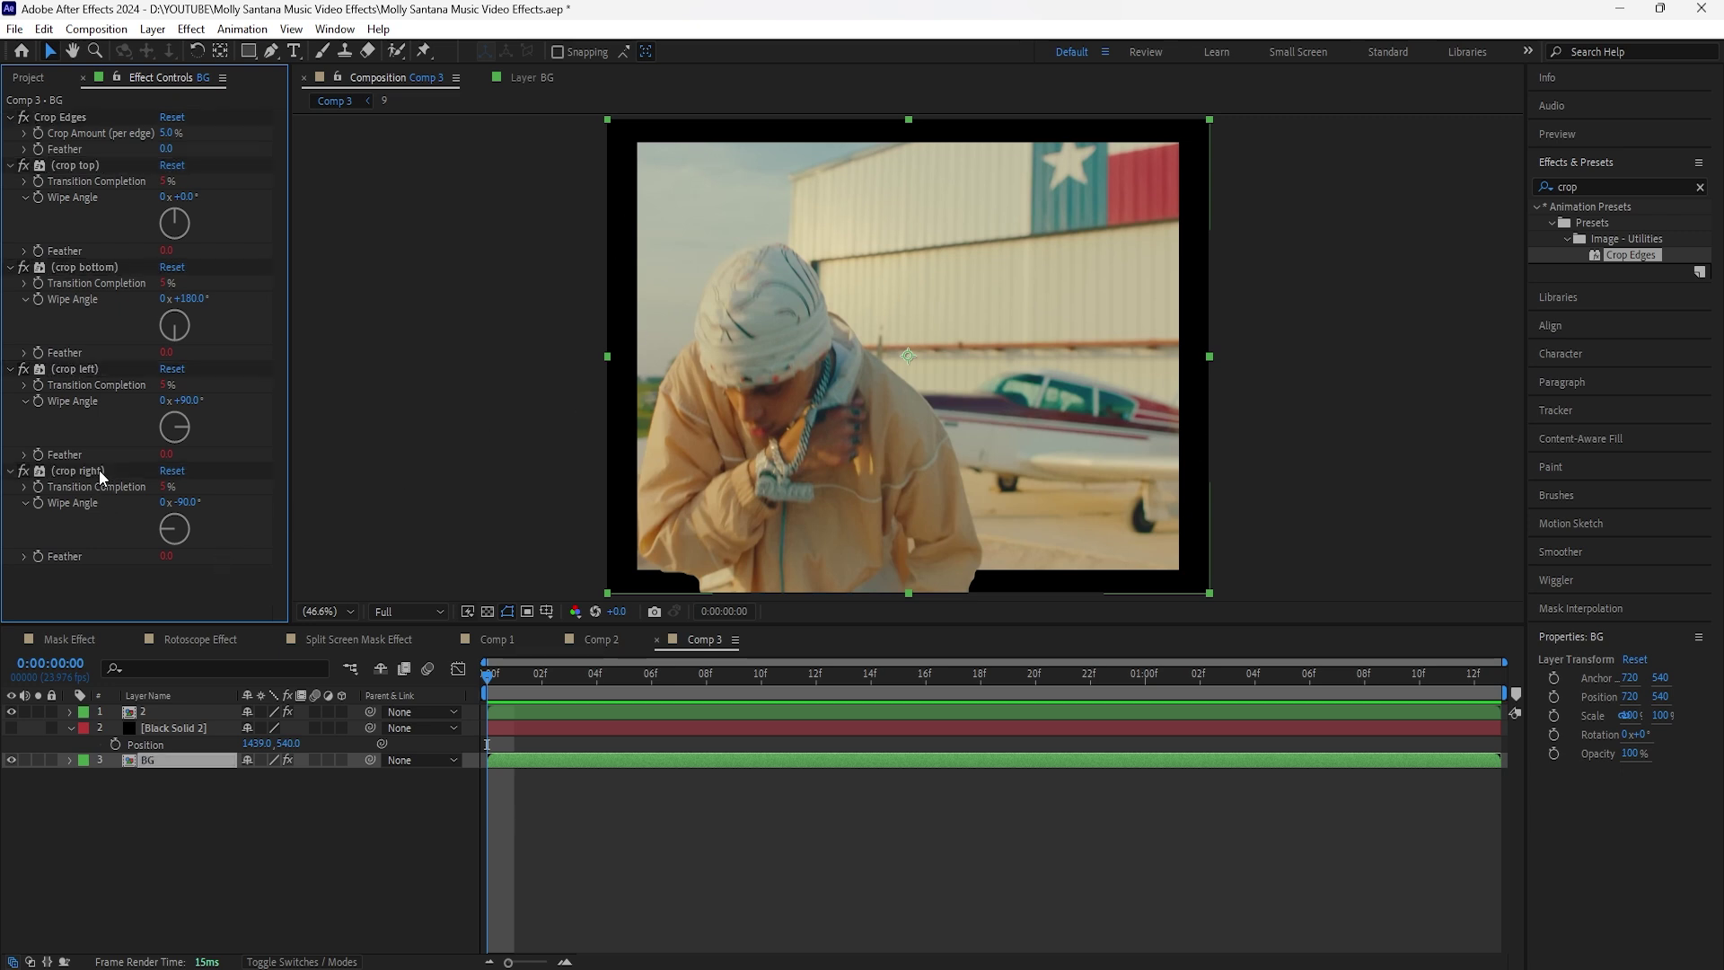
{"action": "left_click", "coordinate": [83, 370]}
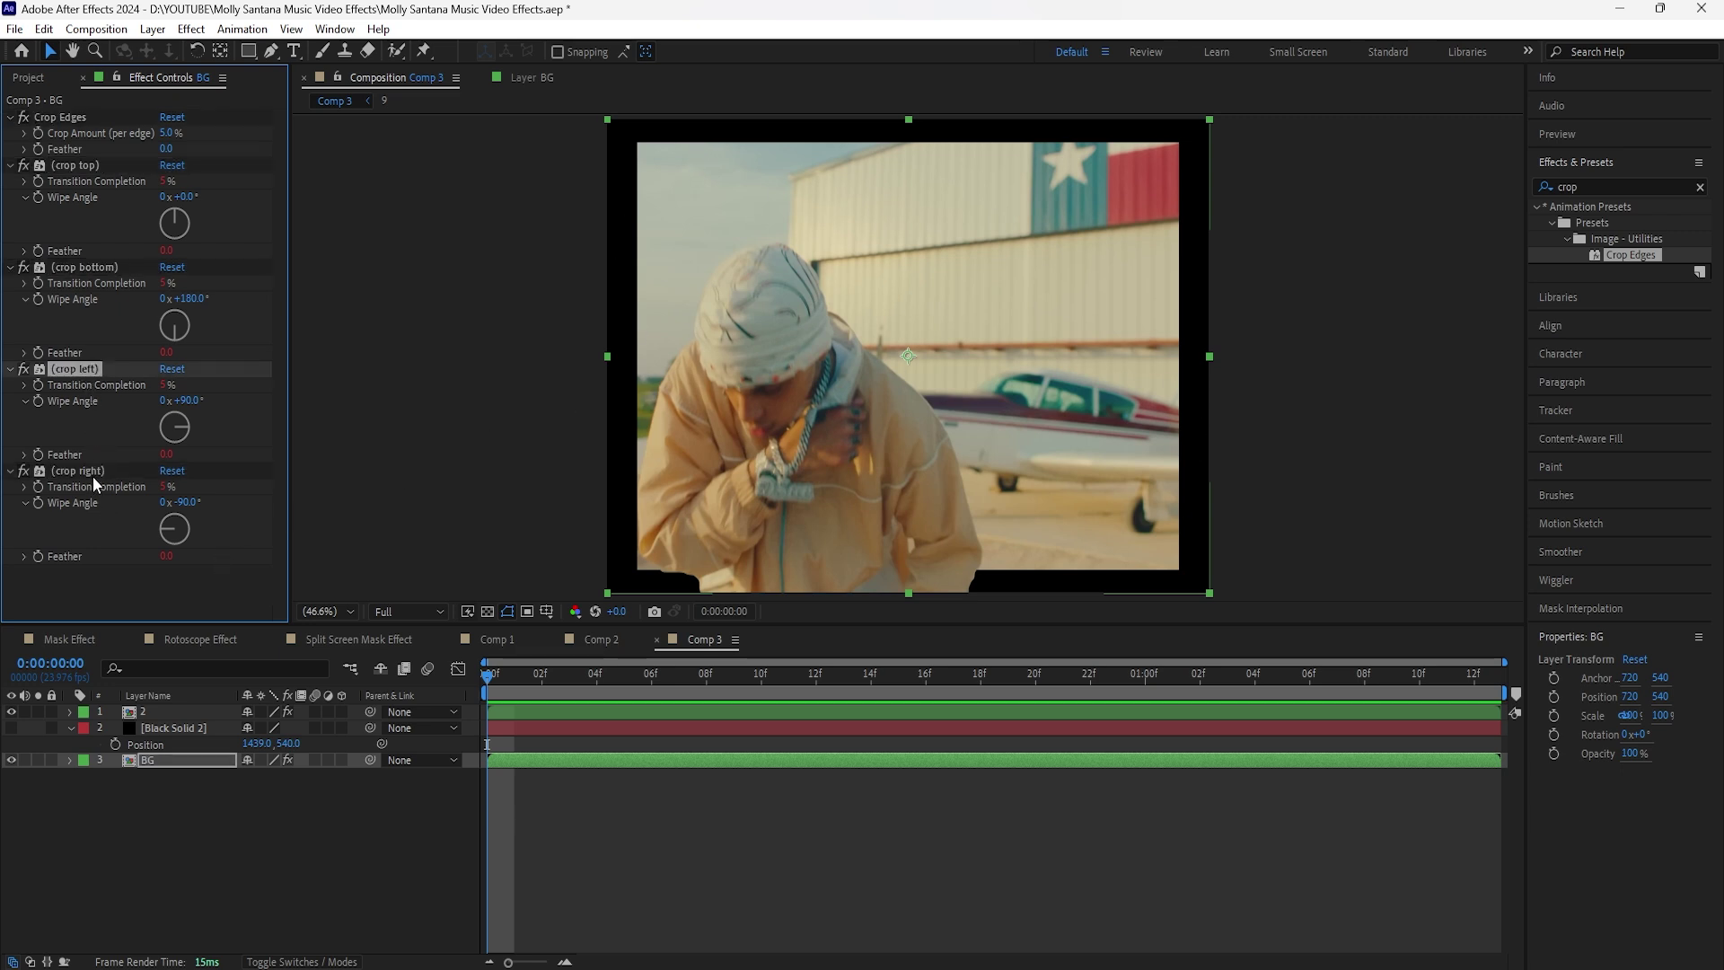
{"action": "left_click", "coordinate": [72, 117], "text": "shift"}
{"action": "key", "text": "Delete"}
{"action": "left_click_drag", "start_coordinate": [166, 133], "coordinate": [211, 139]}
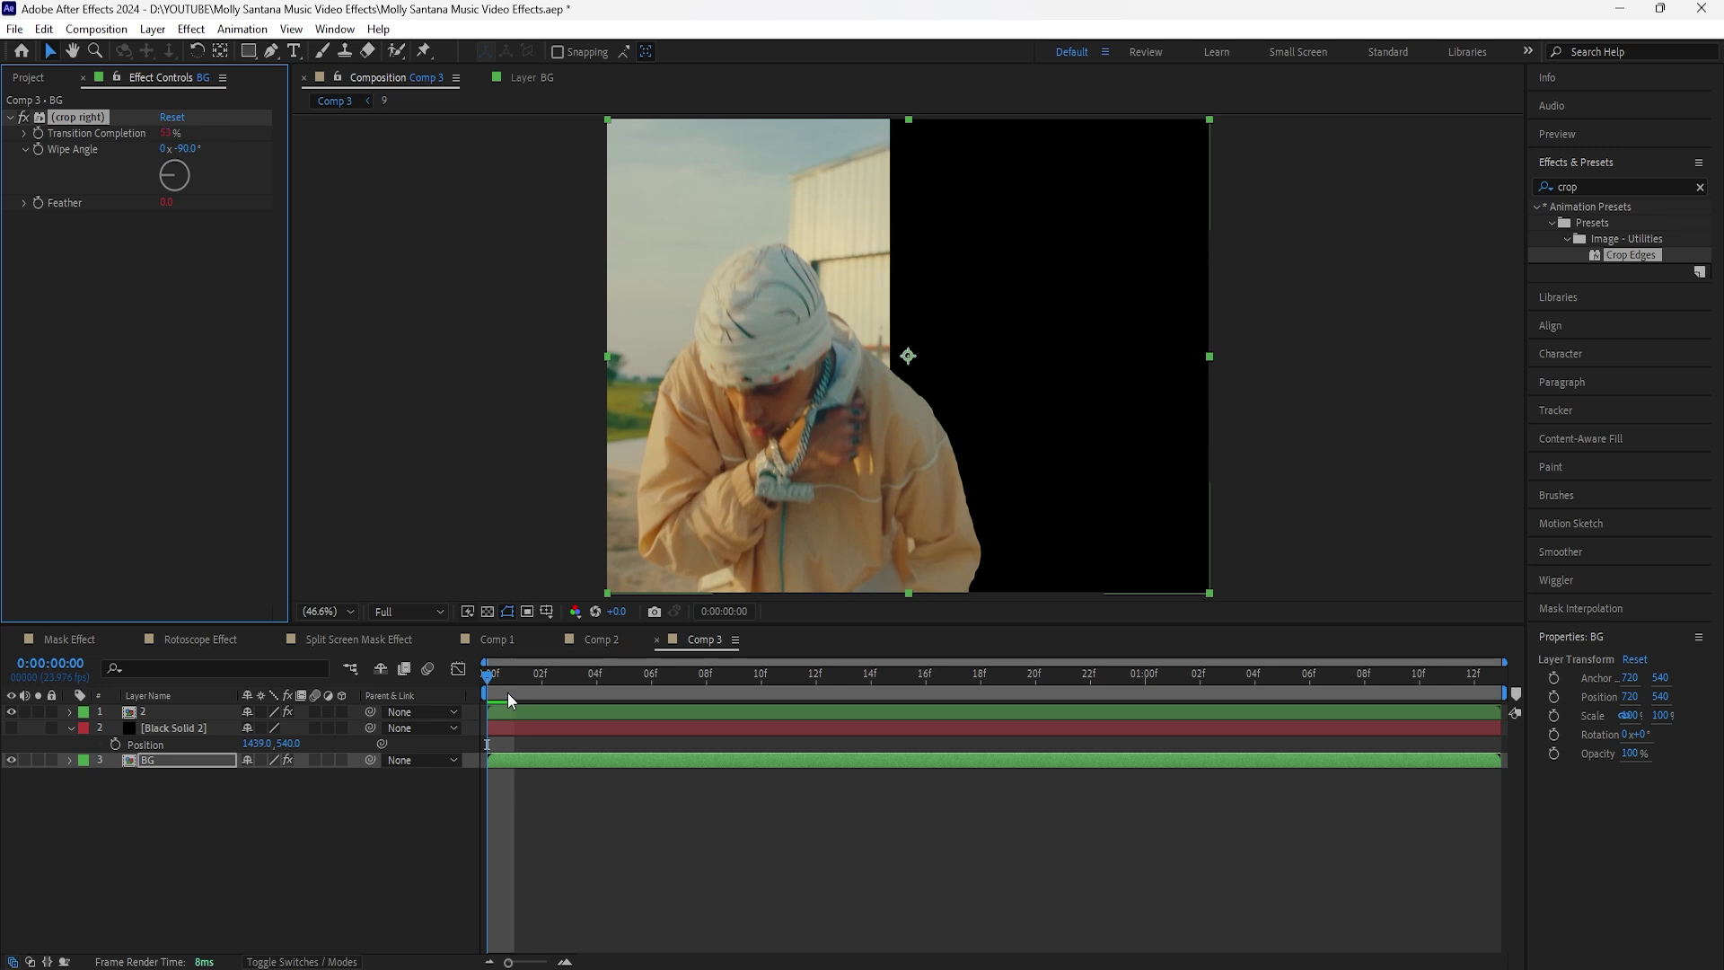
{"action": "key", "text": "space"}
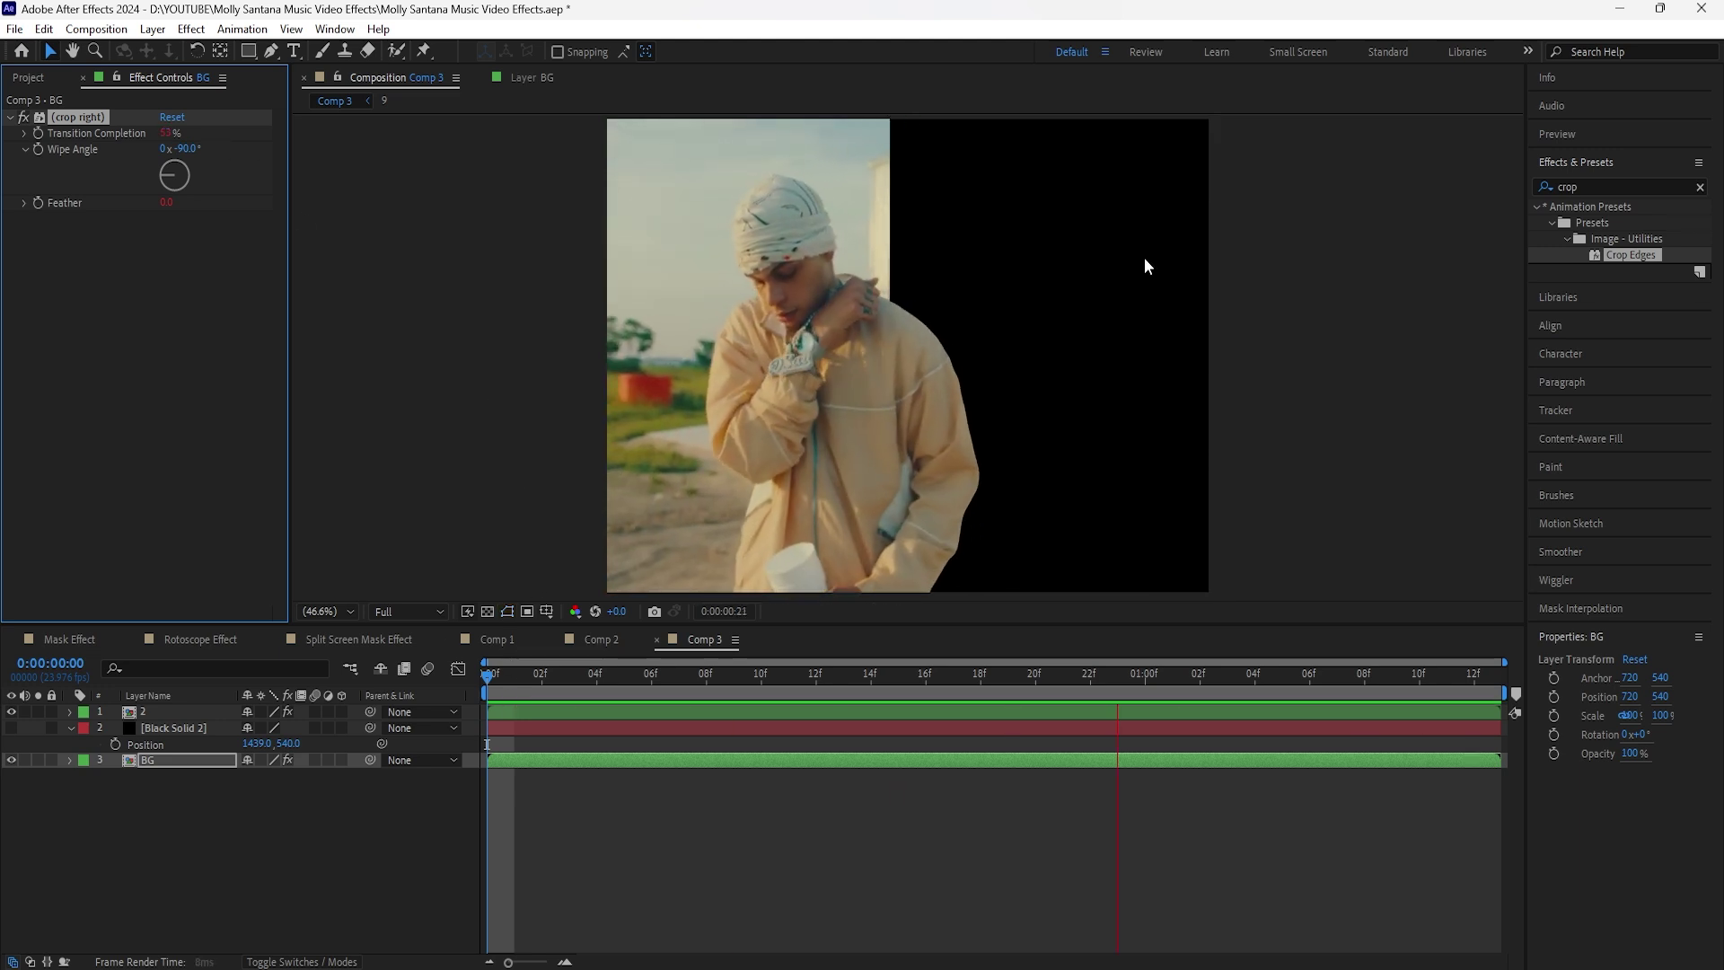
{"action": "key", "text": "space"}
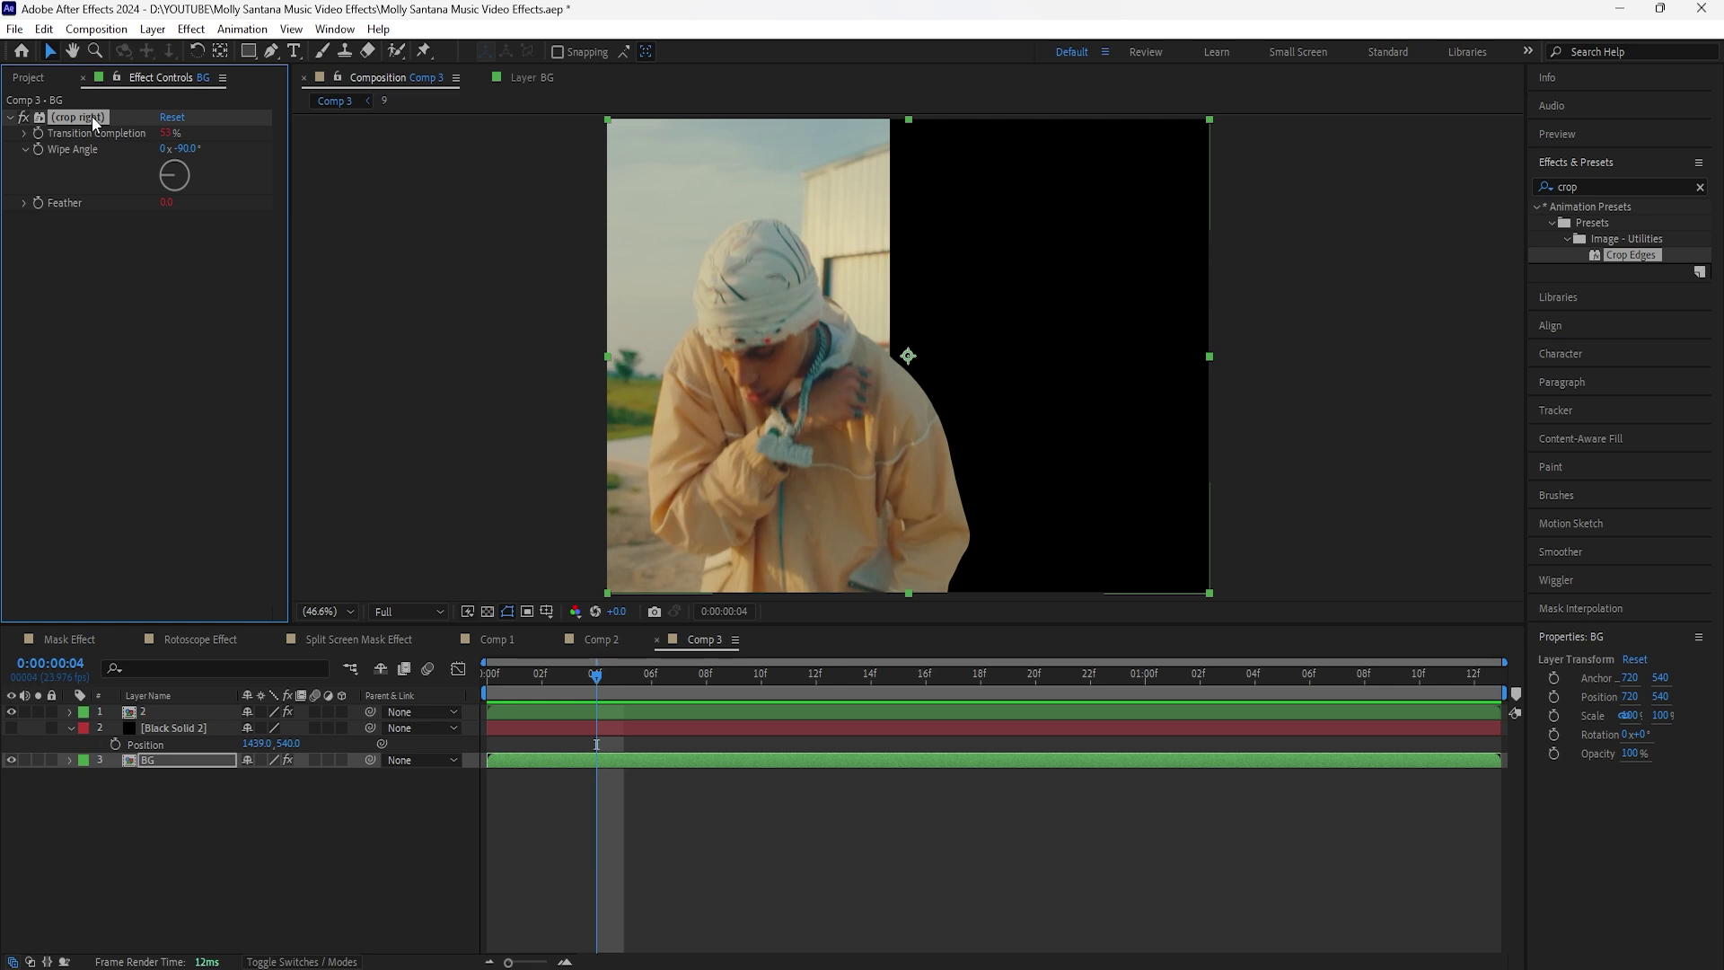
Delete BG's crop right effect and apply the Crop Edges preset to BG.
{"action": "left_click", "coordinate": [23, 118]}
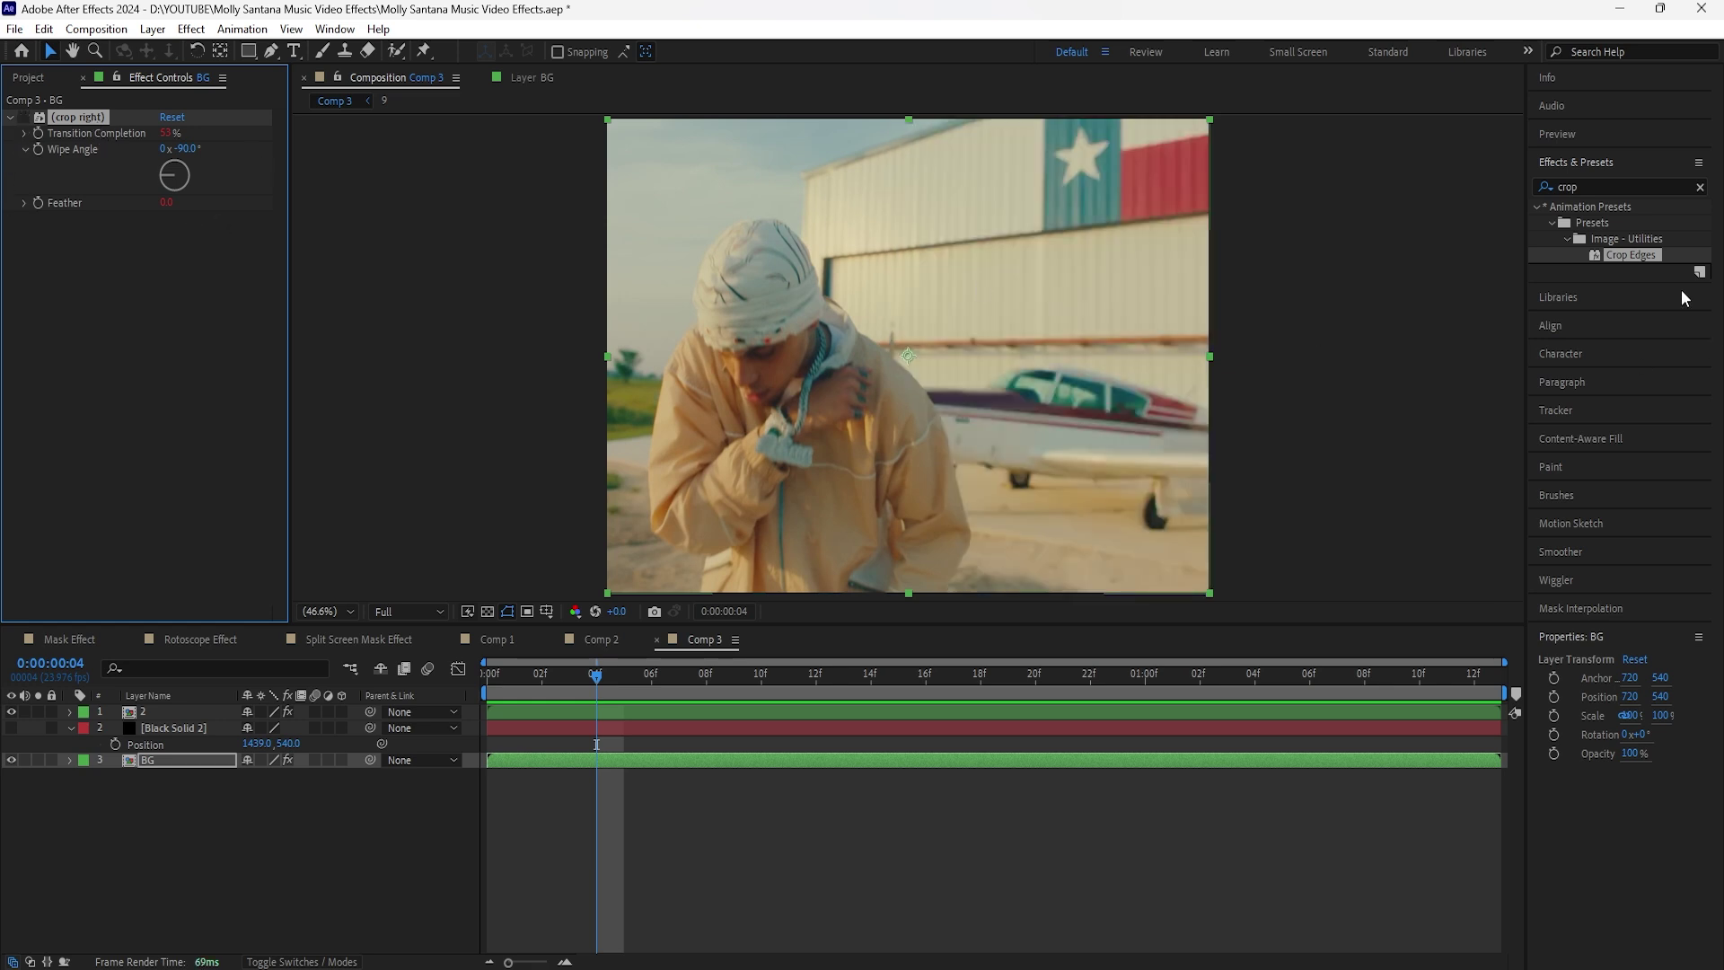
{"action": "key", "text": "Delete"}
{"action": "left_click", "coordinate": [188, 762]}
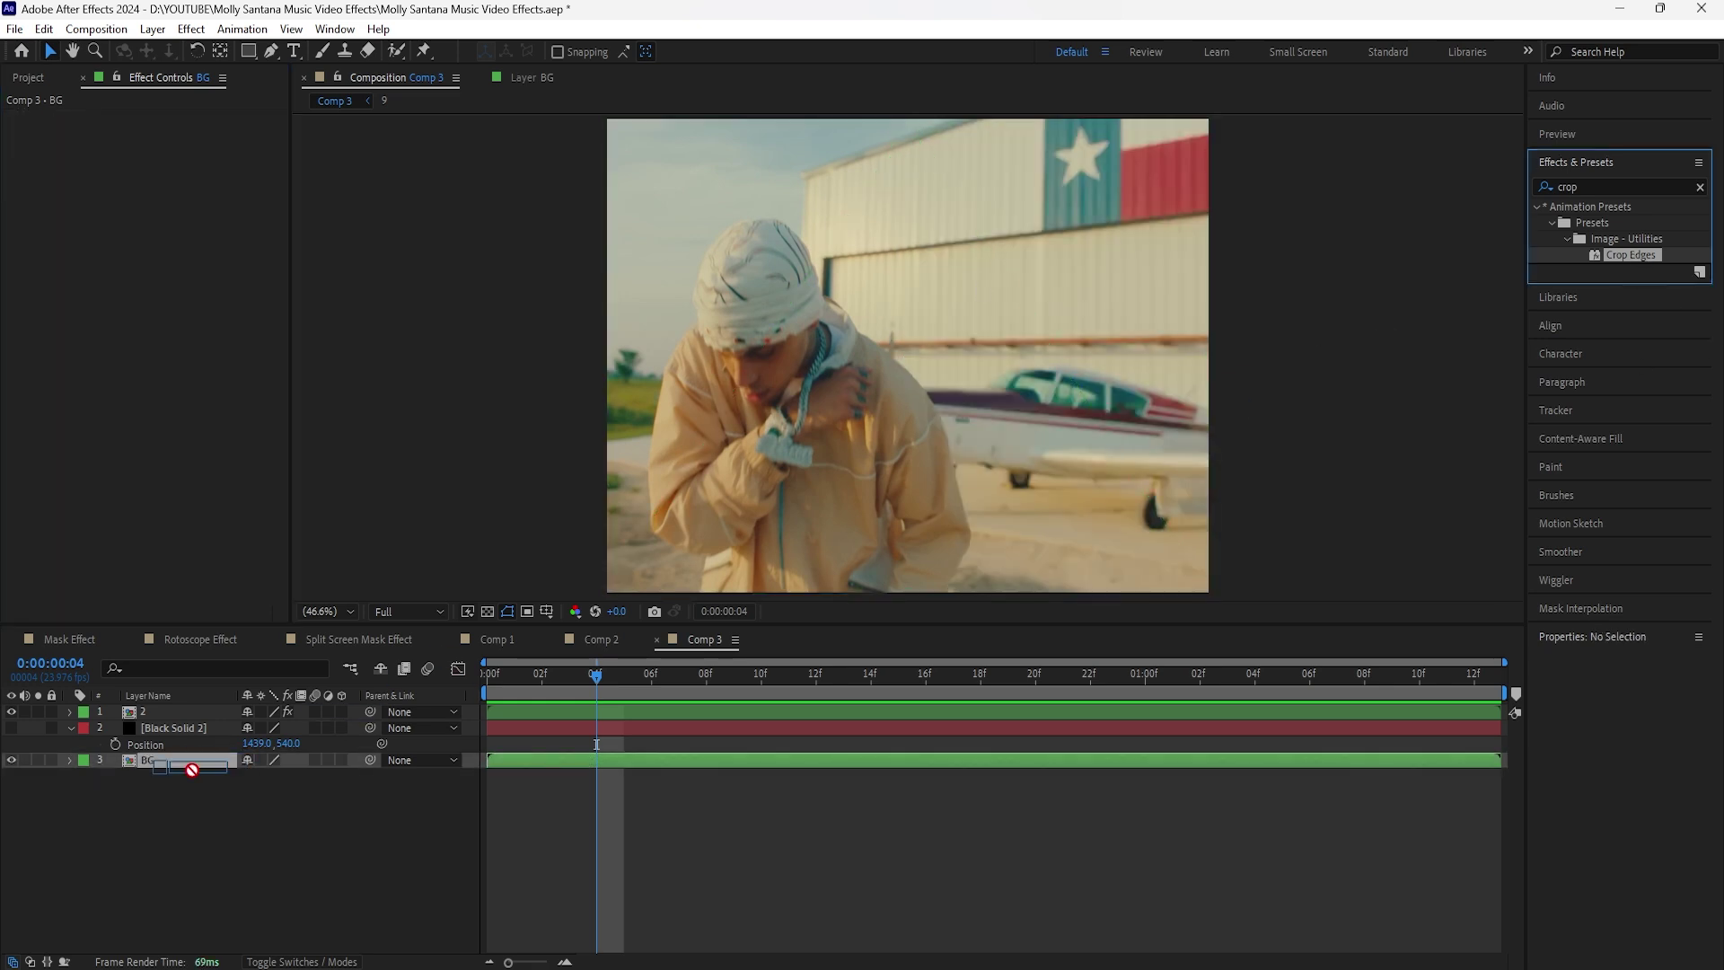
{"action": "key", "text": "Return"}
{"action": "left_click_drag", "start_coordinate": [187, 765], "coordinate": [187, 763]}
Keep Crop Amount at 5% and delete the crop left, crop right and crop bottom effects, leaving crop top.
{"action": "left_click_drag", "start_coordinate": [169, 133], "coordinate": [371, 157]}
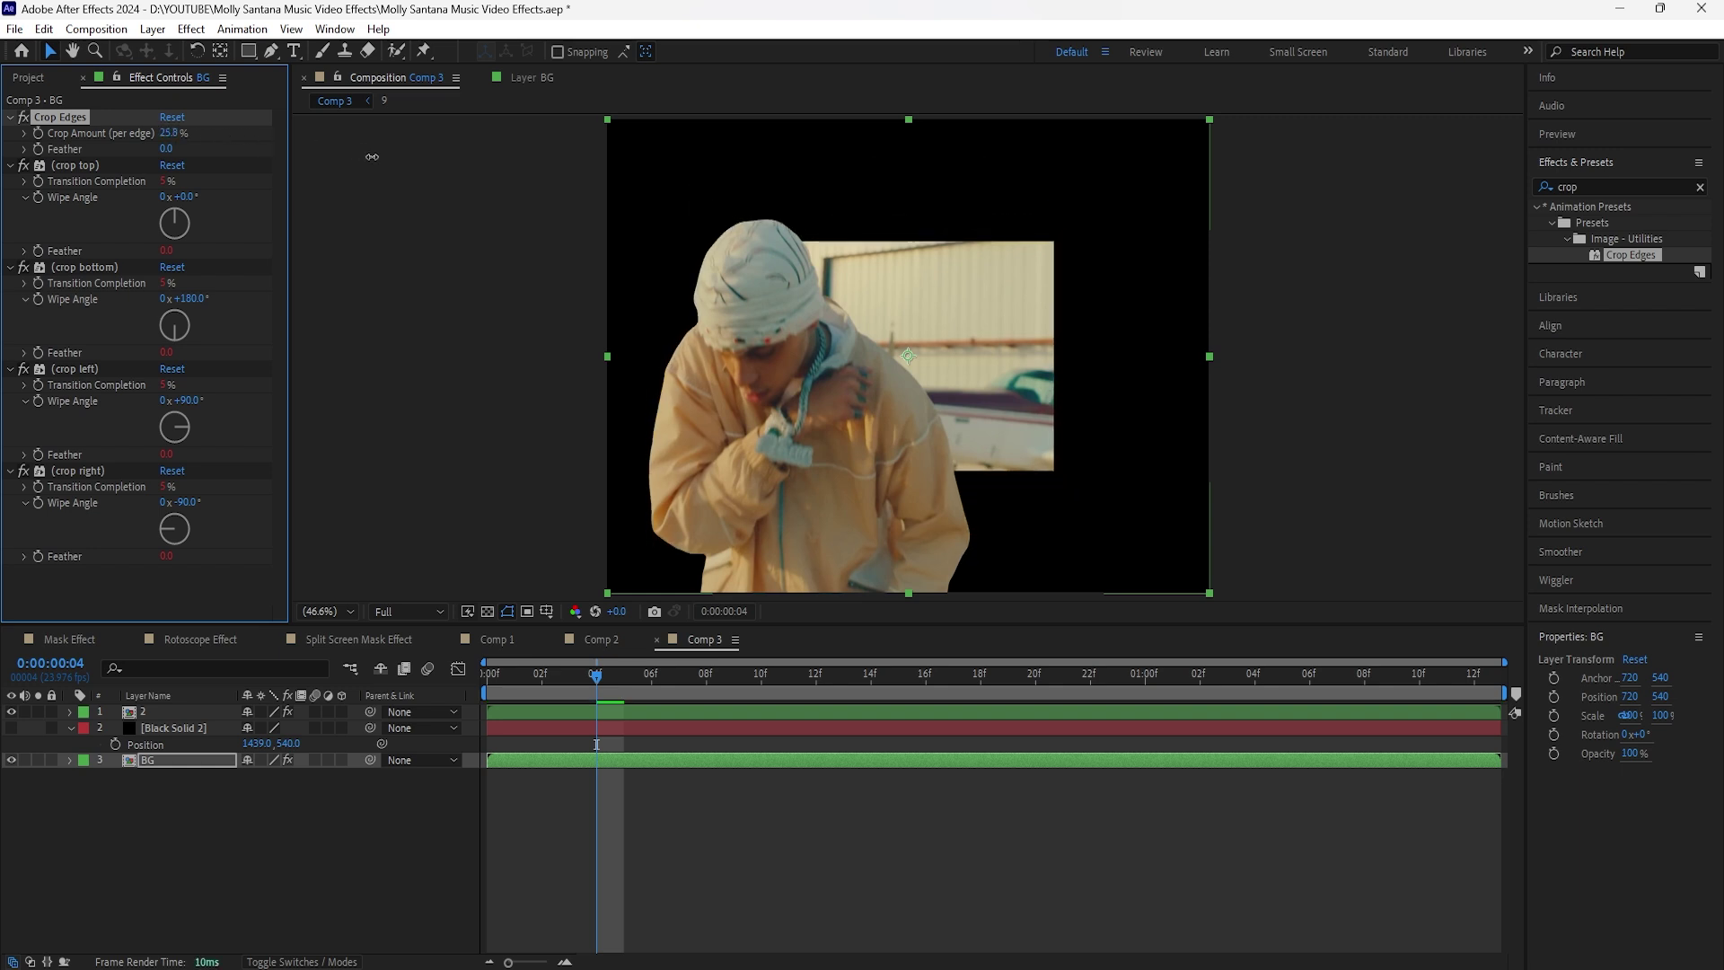
{"action": "key", "text": "ctrl+z"}
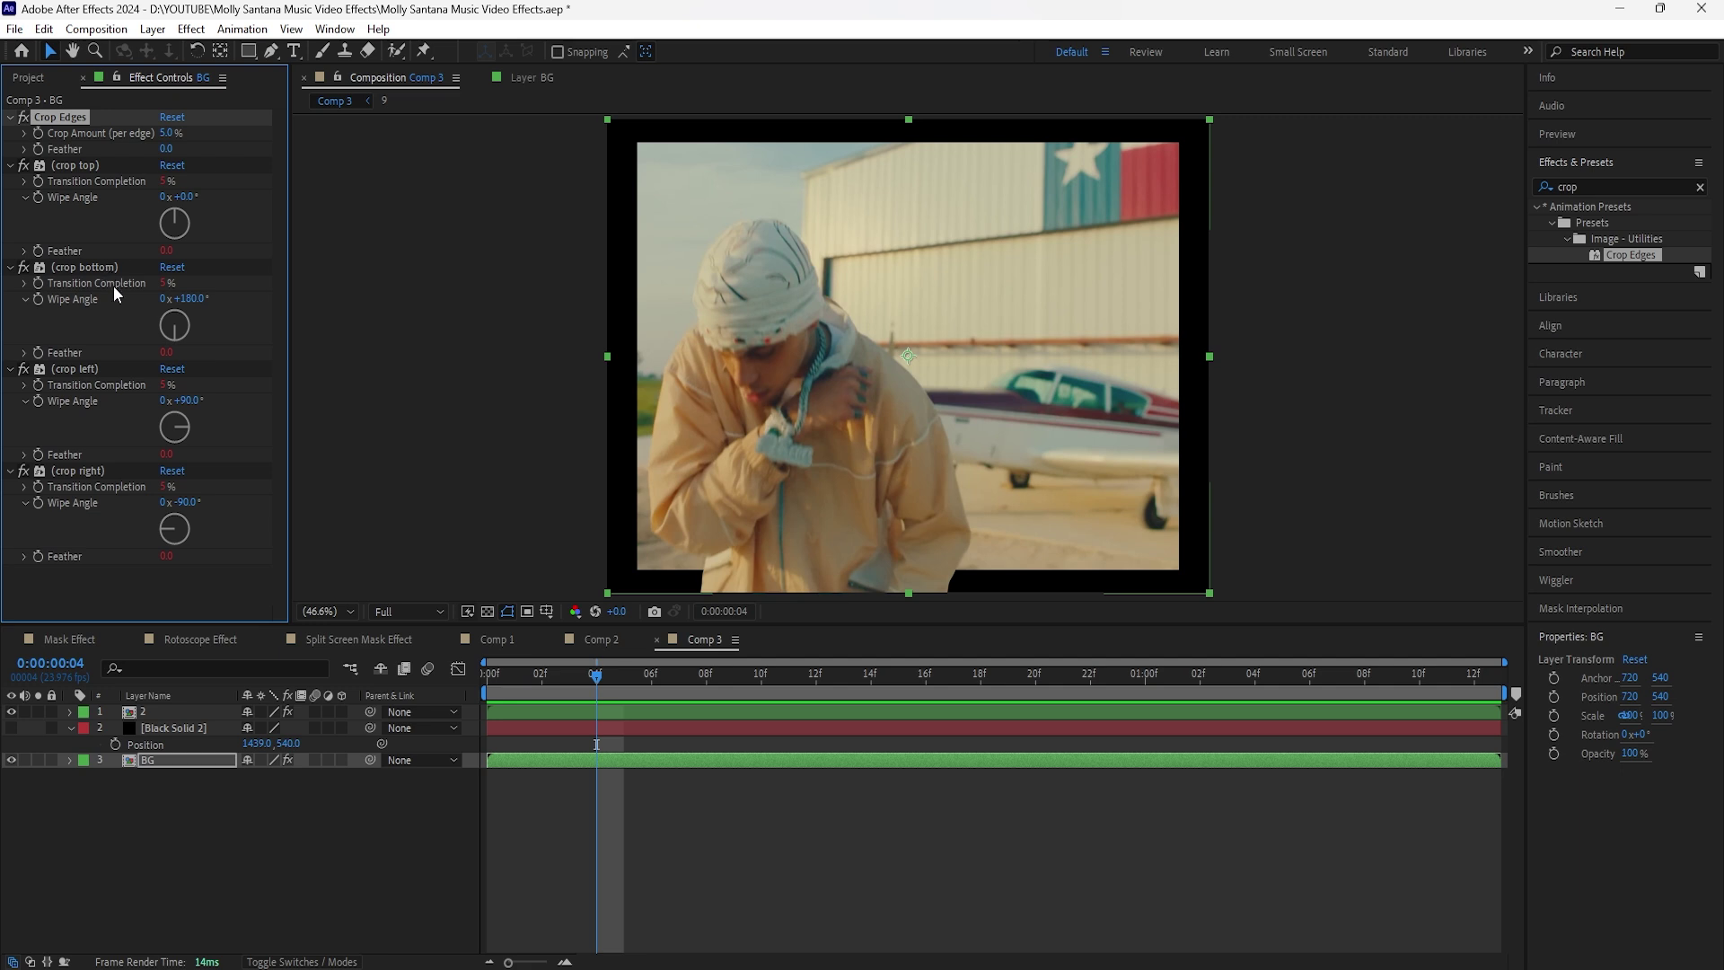
{"action": "left_click", "coordinate": [76, 369]}
{"action": "key", "text": "Delete"}
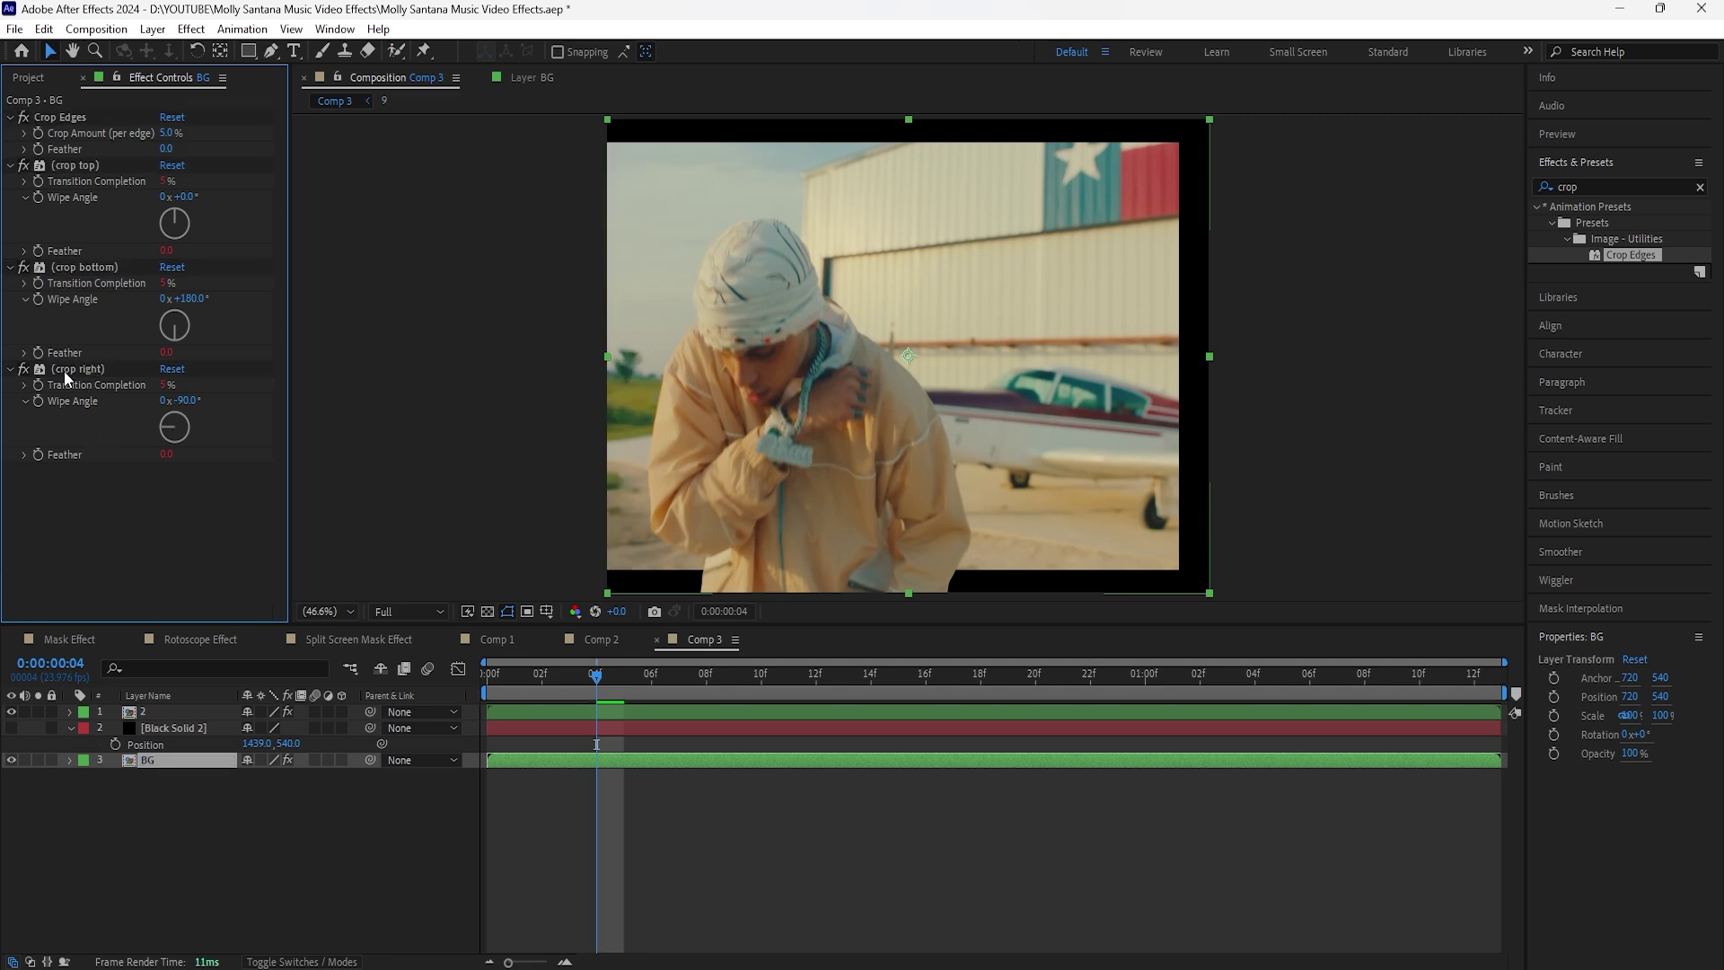
{"action": "left_click", "coordinate": [67, 369]}
{"action": "key", "text": "Delete"}
{"action": "left_click", "coordinate": [90, 267]}
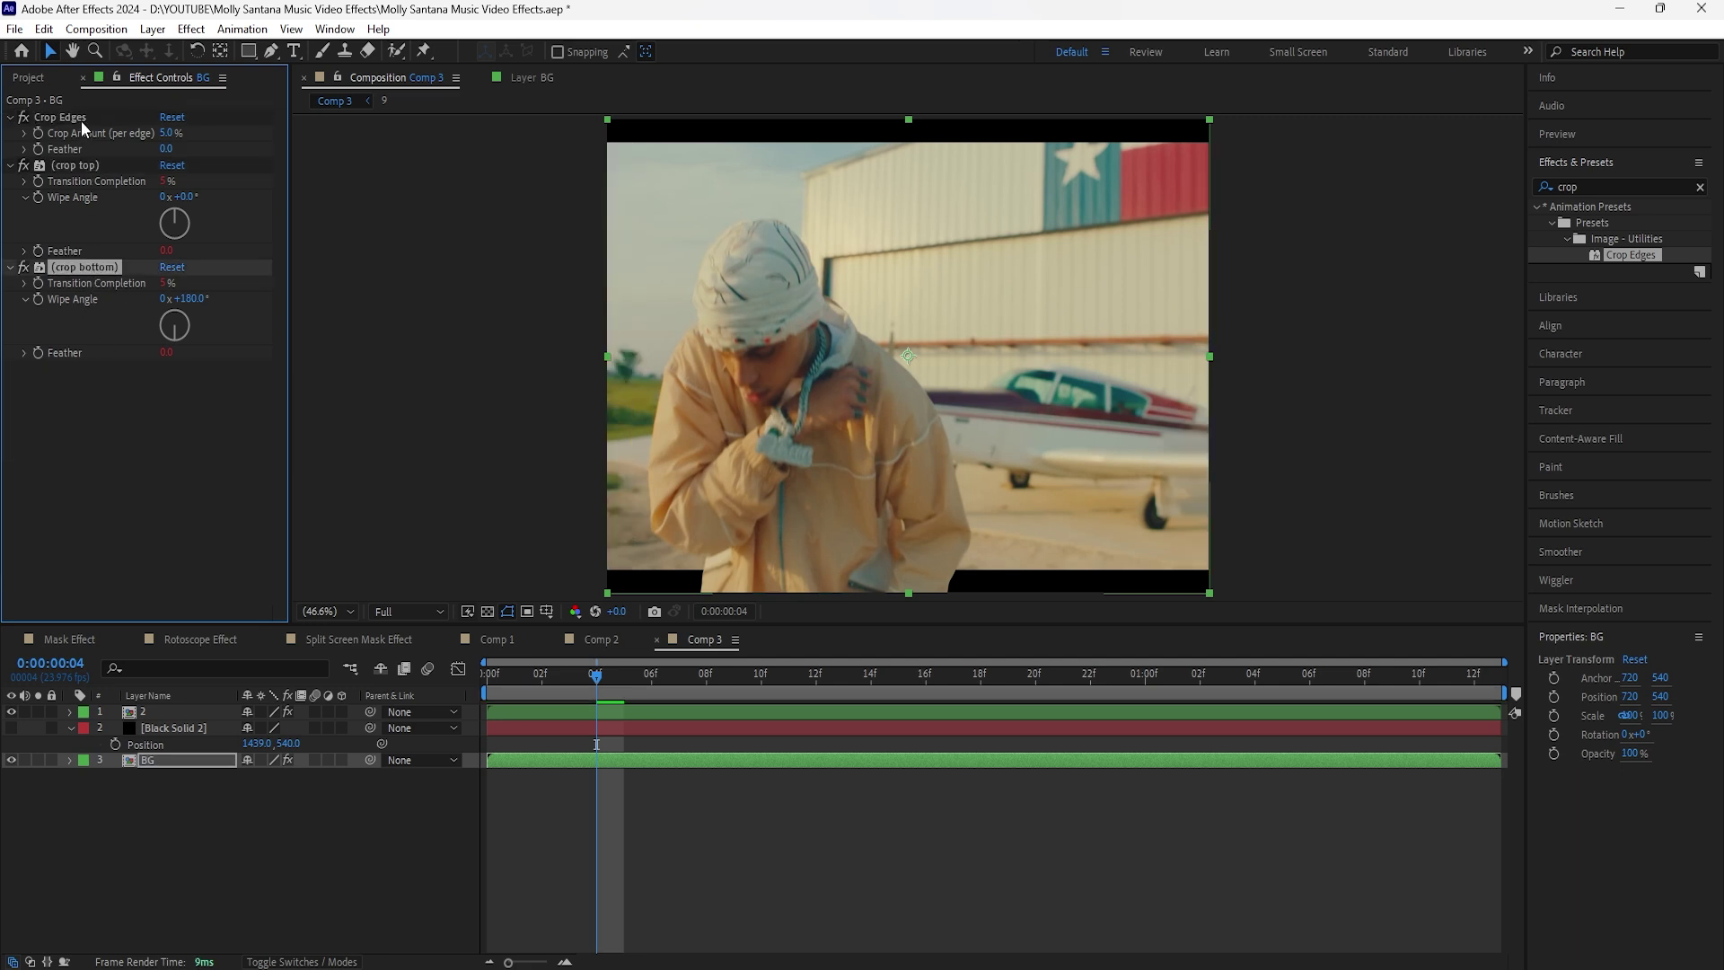
{"action": "key", "text": "Delete"}
{"action": "key", "text": "Delete"}
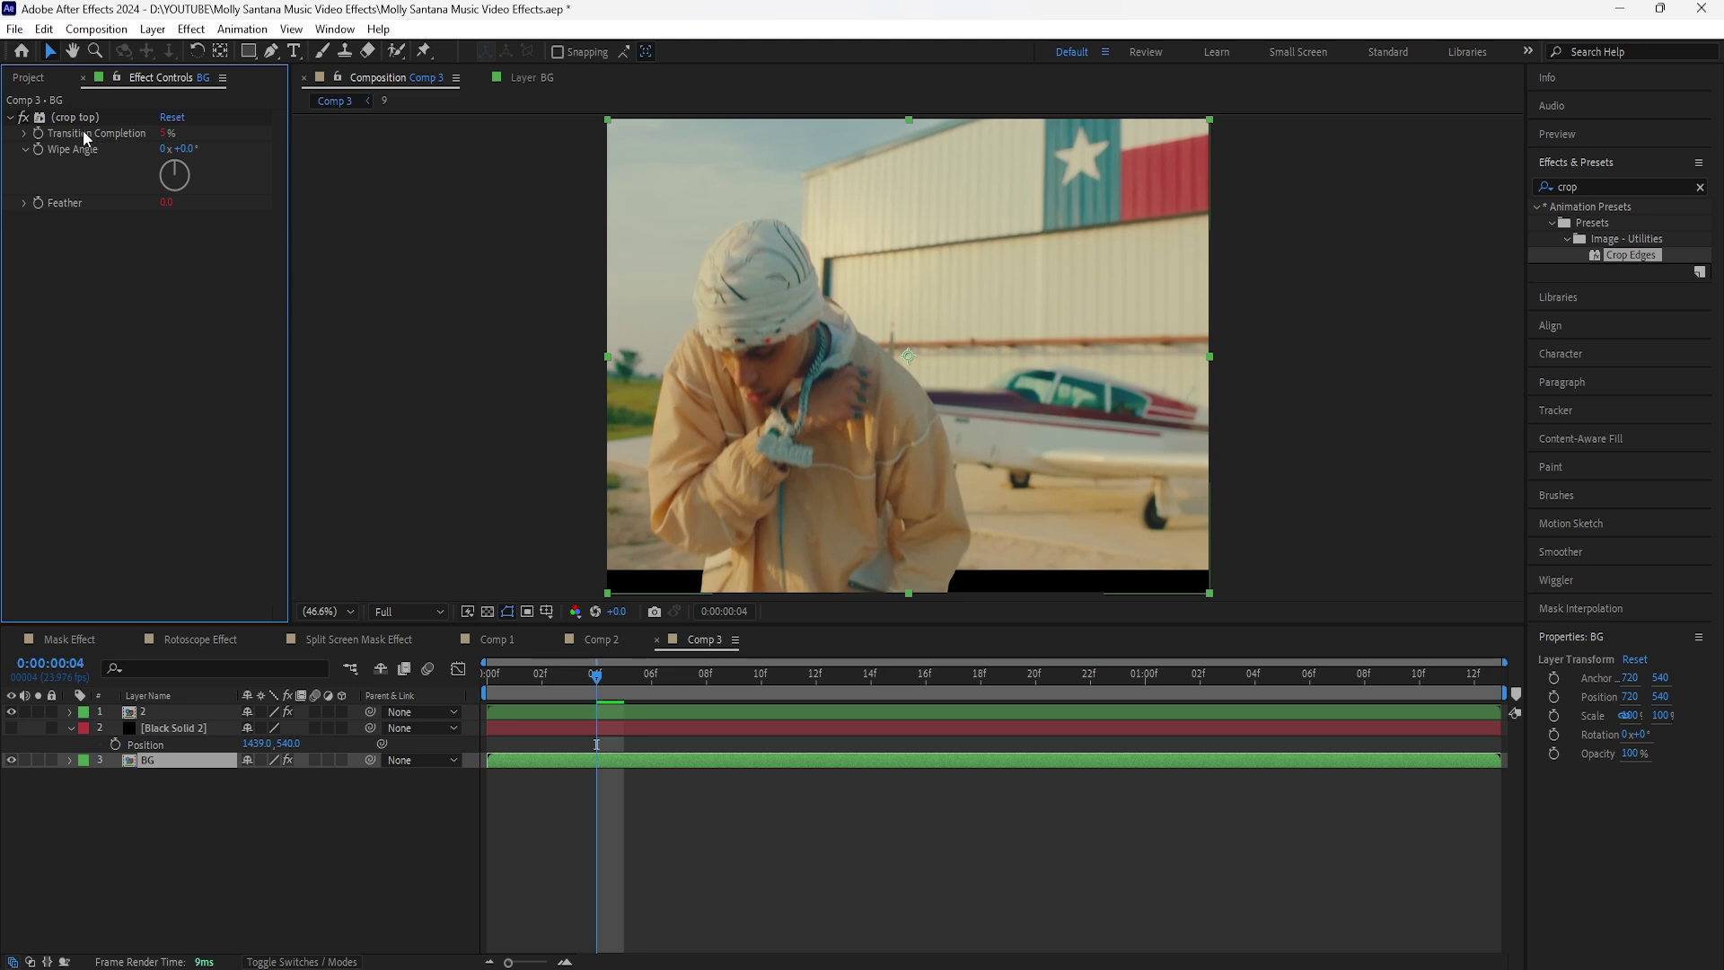
Try a 50% Transition Completion and a rotated wipe angle on crop top, undoing both.
{"action": "left_click", "coordinate": [165, 133]}
{"action": "type", "text": "50"}
{"action": "key", "text": "Return"}
{"action": "key", "text": "ctrl+z"}
{"action": "left_click_drag", "start_coordinate": [184, 149], "coordinate": [438, 239]}
{"action": "key", "text": "ctrl+z"}
Raise crop top's Transition Completion to black out the image's bottom half, preview, then undo.
{"action": "left_click_drag", "start_coordinate": [166, 132], "coordinate": [562, 478]}
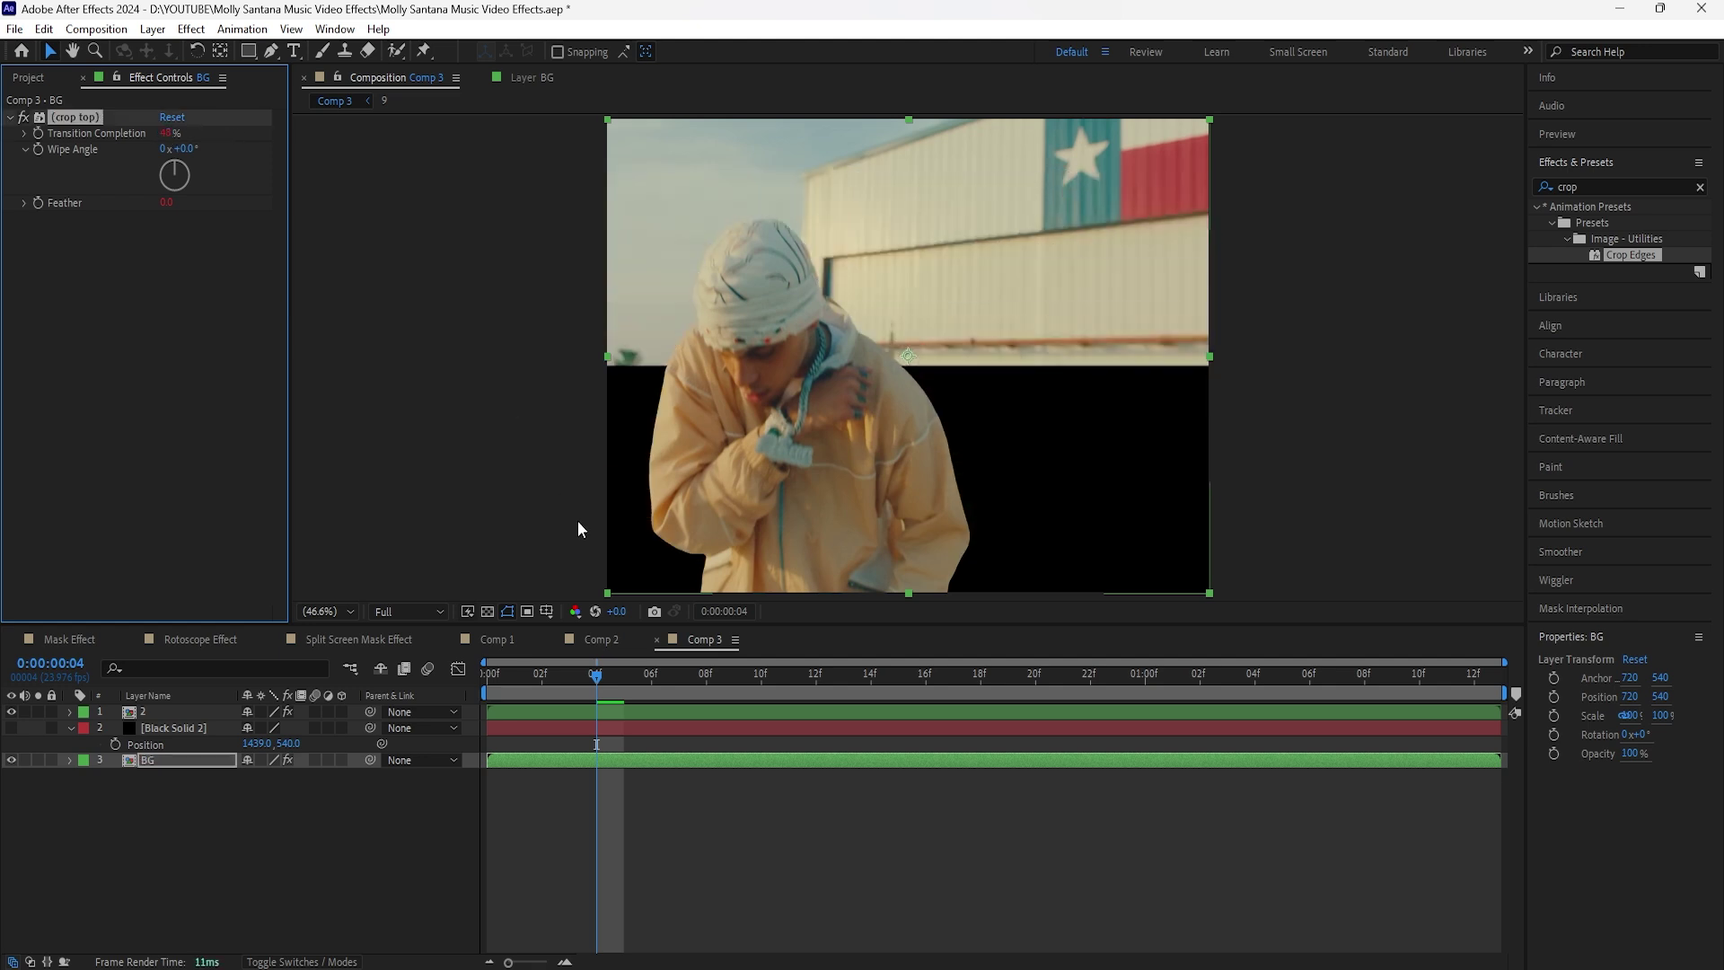
{"action": "key", "text": "space"}
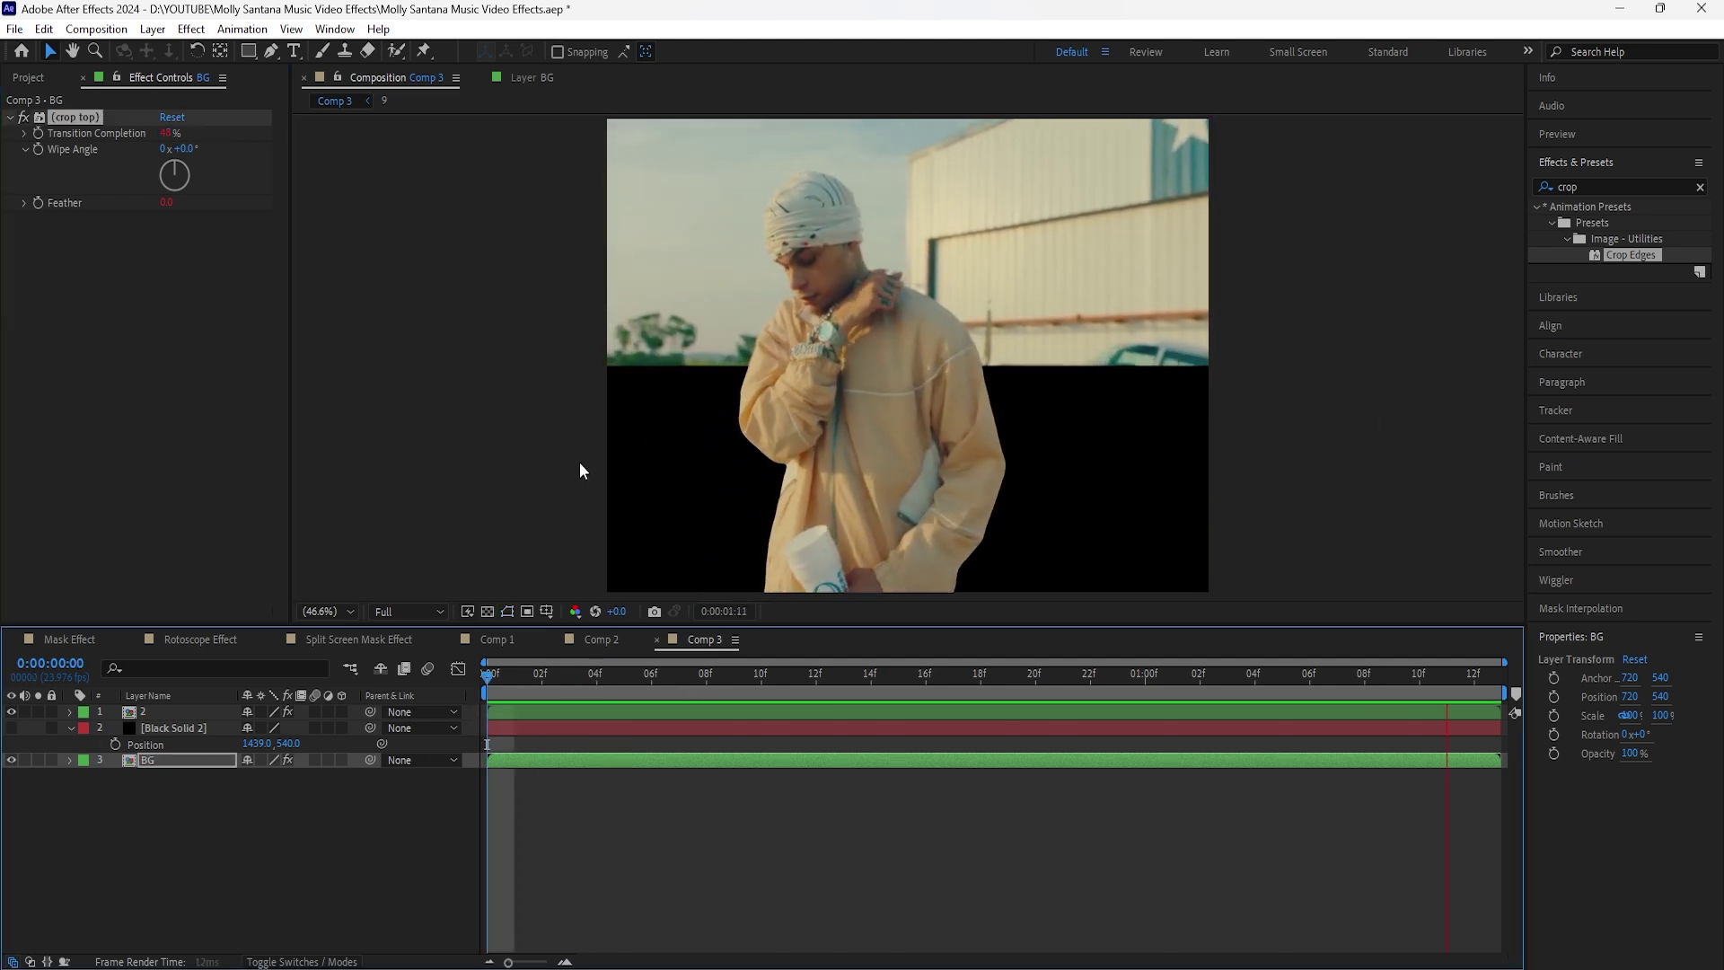
{"action": "key", "text": "space"}
{"action": "key", "text": "ctrl+z"}
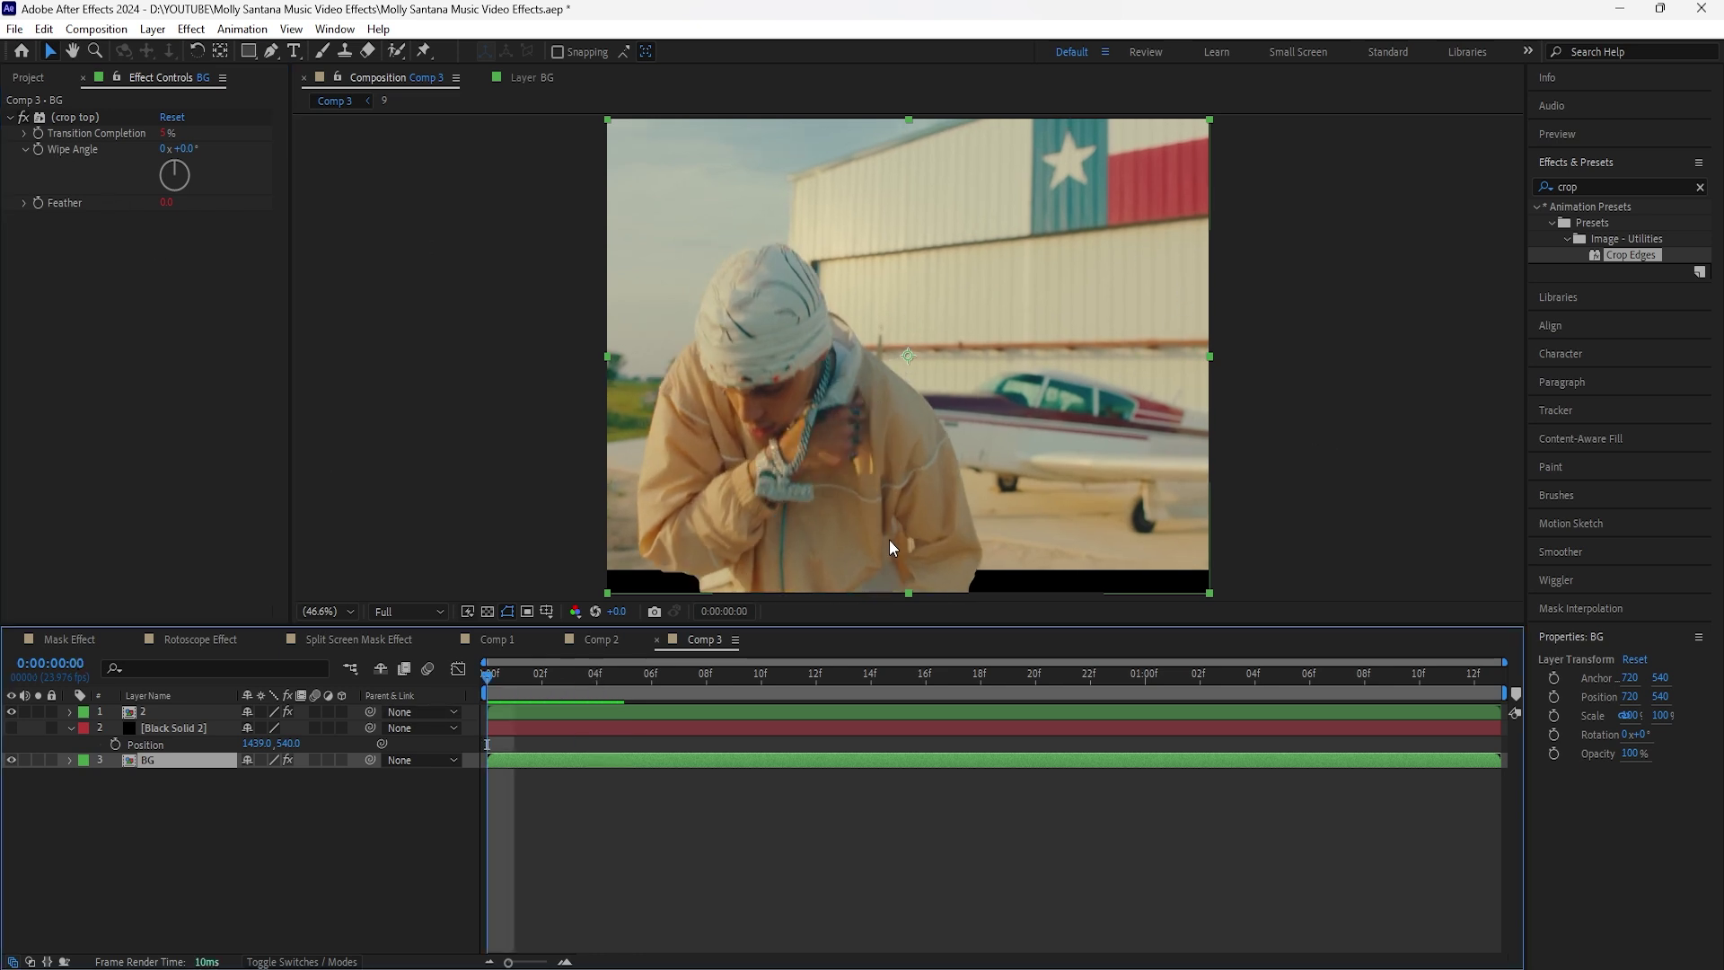
Delete BG's crop top effect and make Black Solid 2 visible again.
{"action": "left_click", "coordinate": [79, 121]}
{"action": "key", "text": "Delete"}
{"action": "left_click", "coordinate": [11, 728]}
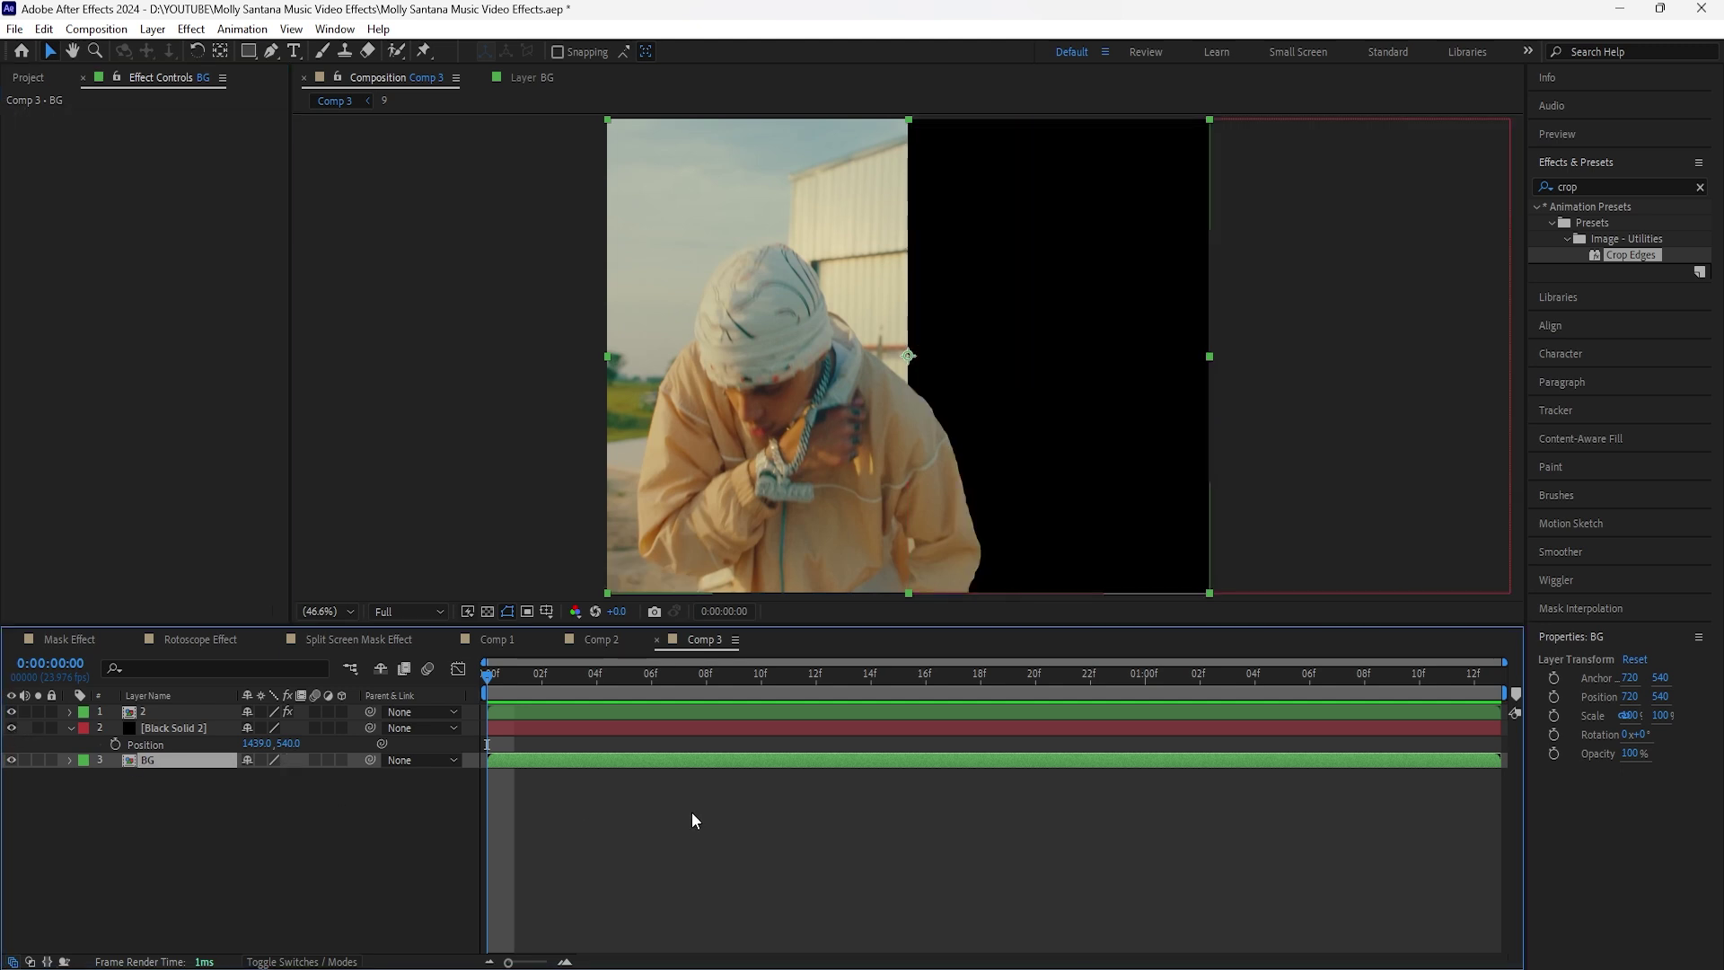